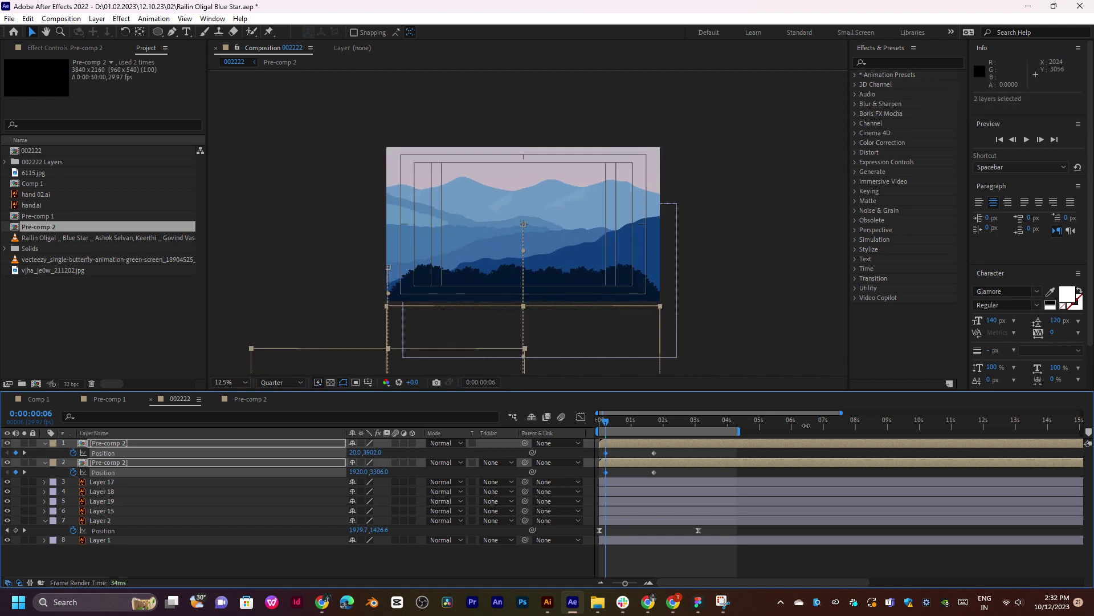
Preview the tree circles' rise and apply Easy Ease to the Position keyframes of both Pre-comp 2 layers.
key("space")
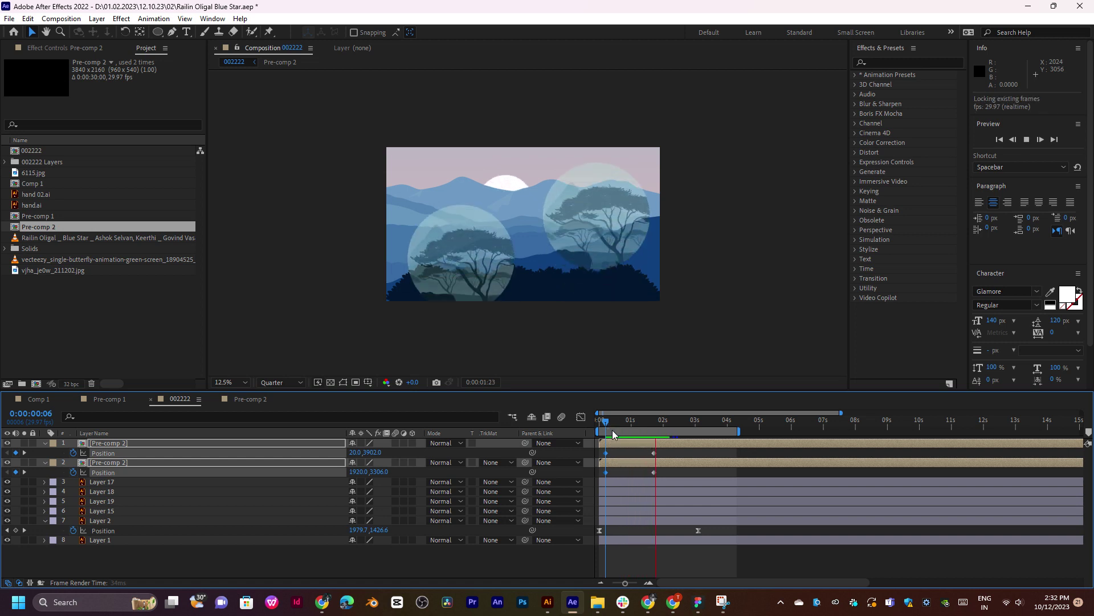
key("space")
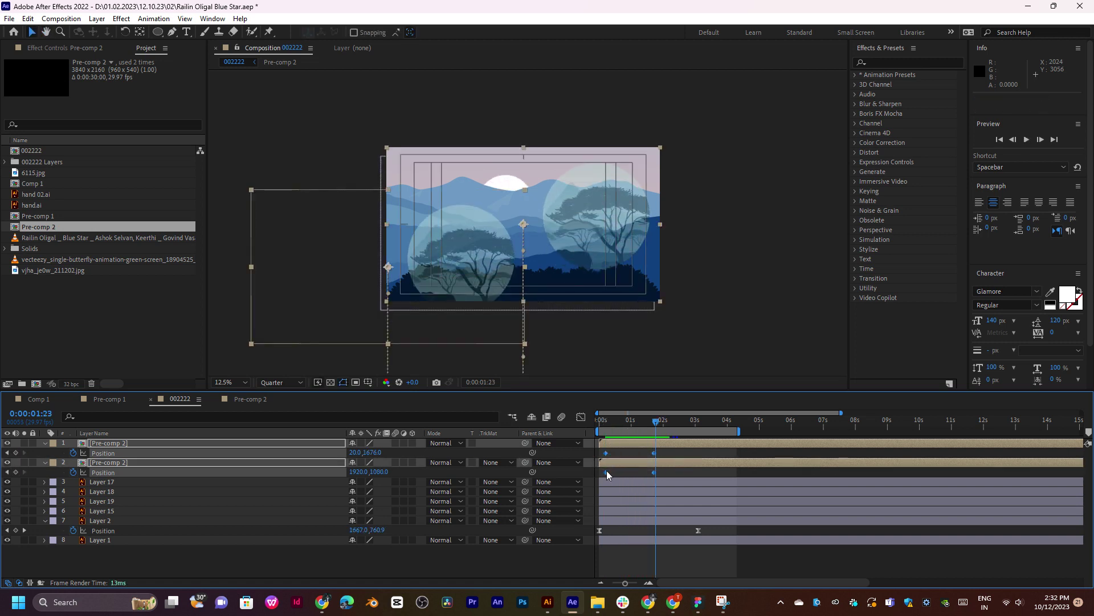
right_click(606, 470)
mouse_move(661, 460)
left_click(798, 491)
left_click(679, 457)
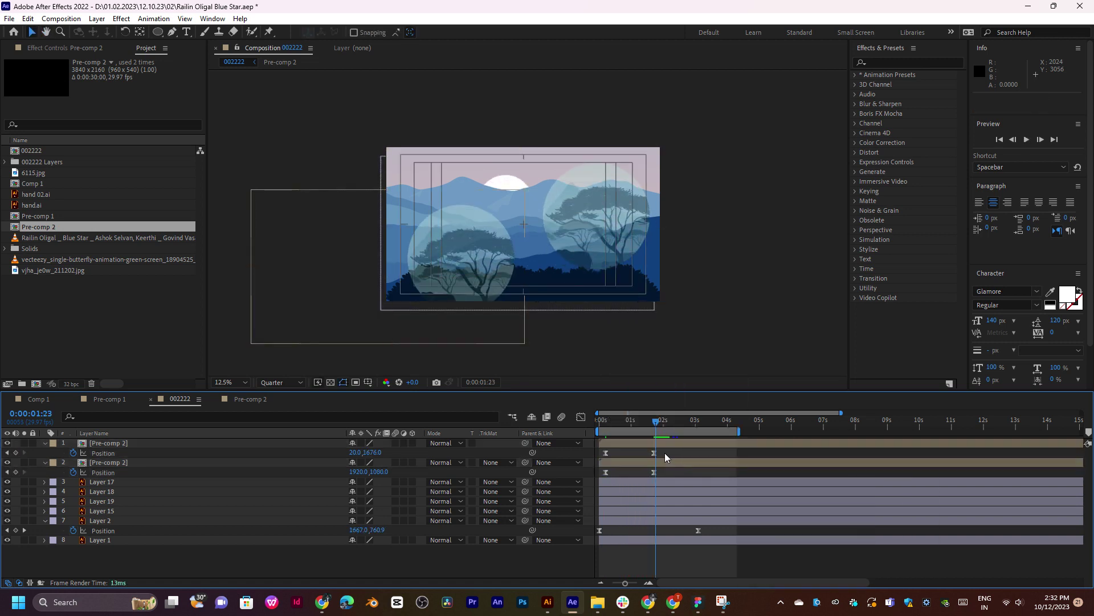
Shift the upper Pre-comp 2 layer about 25 frames later and preview the staggered entrance at quarter resolution.
left_click(634, 420)
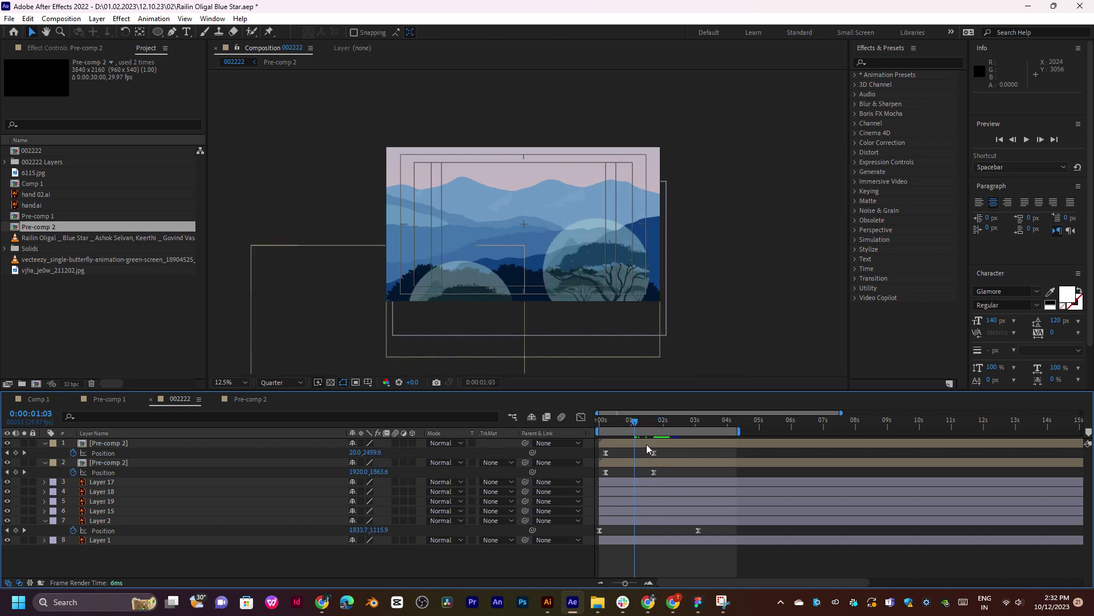
left_click_drag(646, 444, 673, 443)
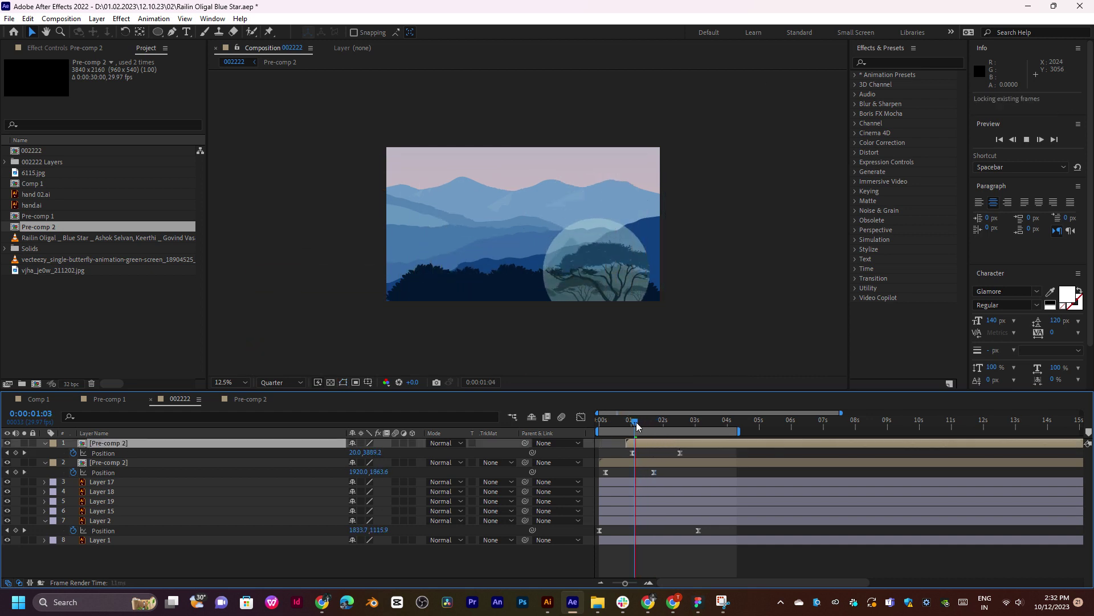
left_click(615, 425)
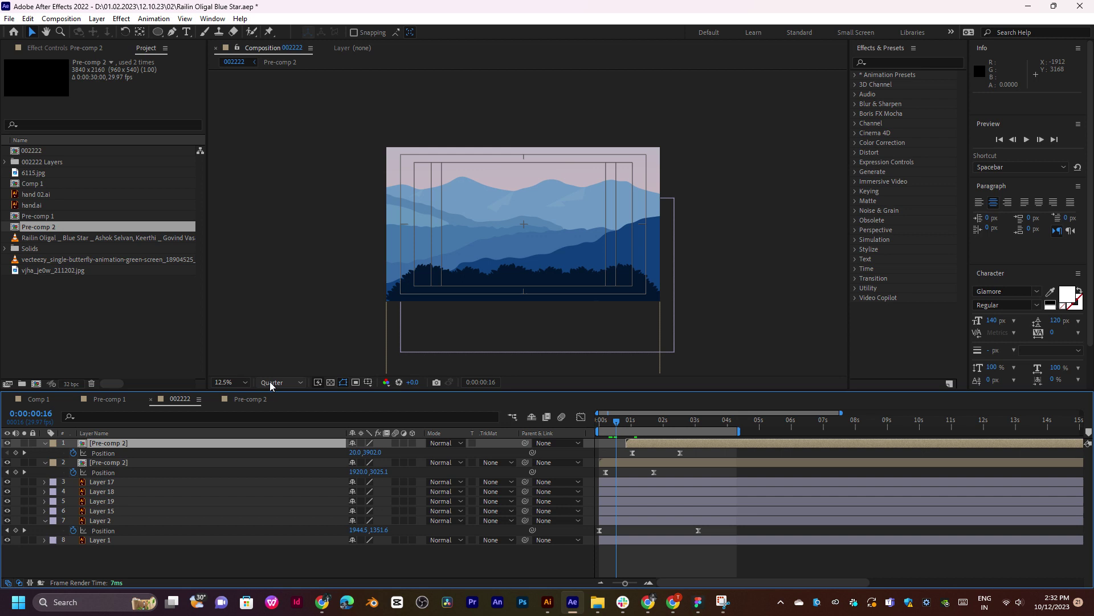
left_click(271, 383)
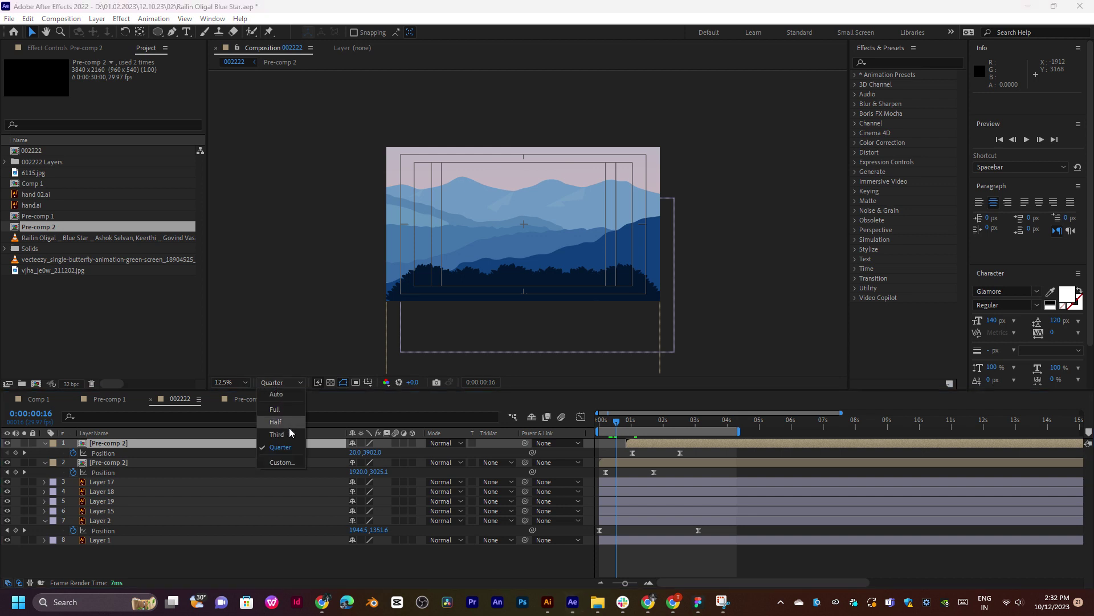
left_click(288, 446)
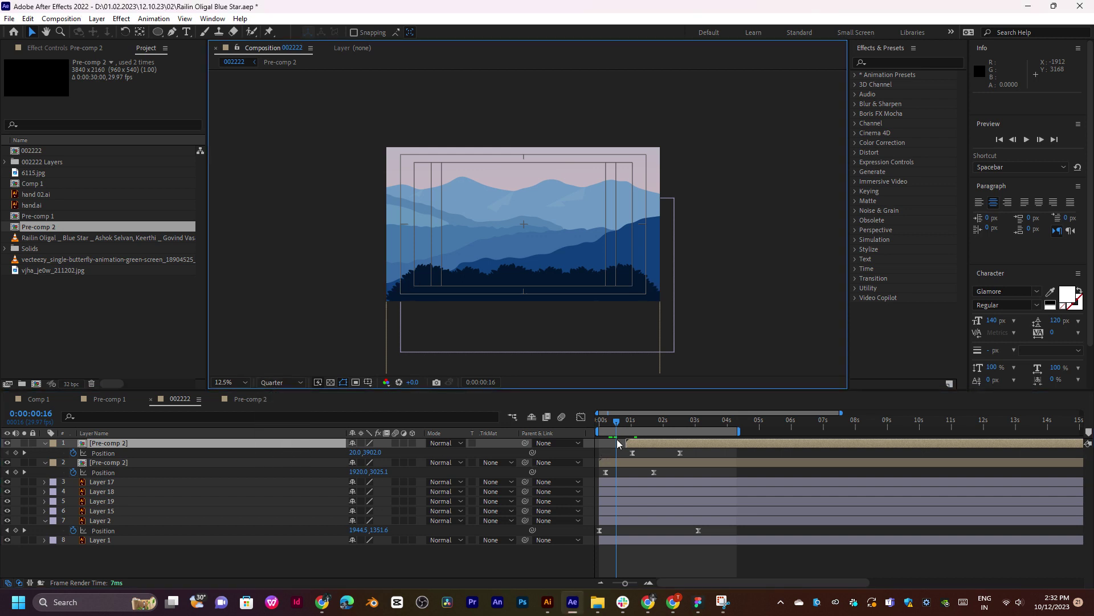
left_click(613, 426)
key("space")
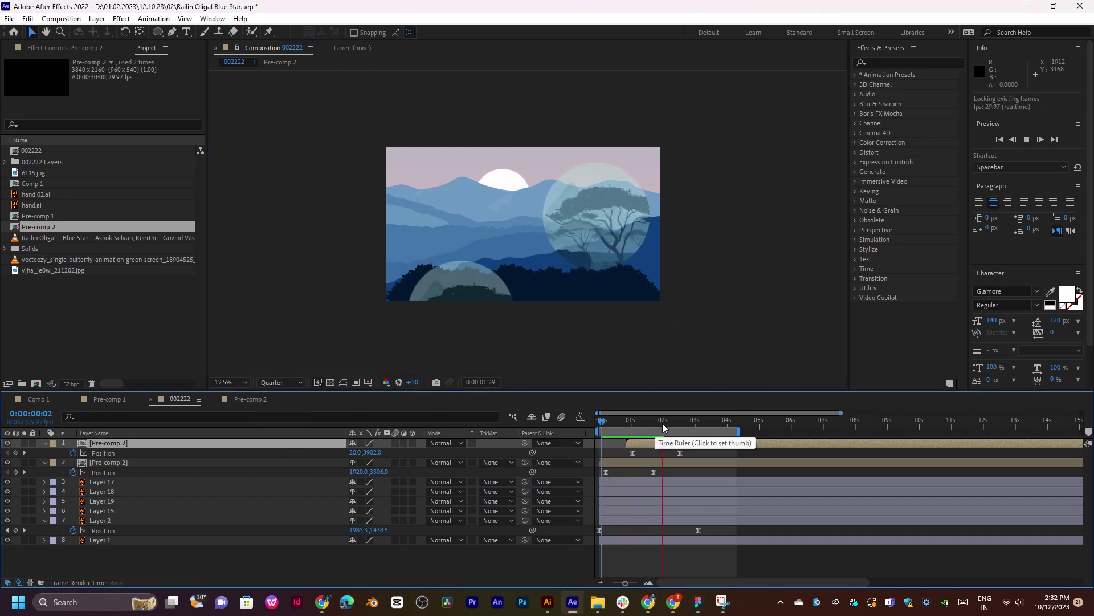
key("space")
Shorten both Pre-comp 2 position animations to about 1.1 seconds and reduce the upper layer's delay to about eight frames.
left_click_drag(634, 425, 604, 475)
left_click(663, 454)
left_click(612, 422)
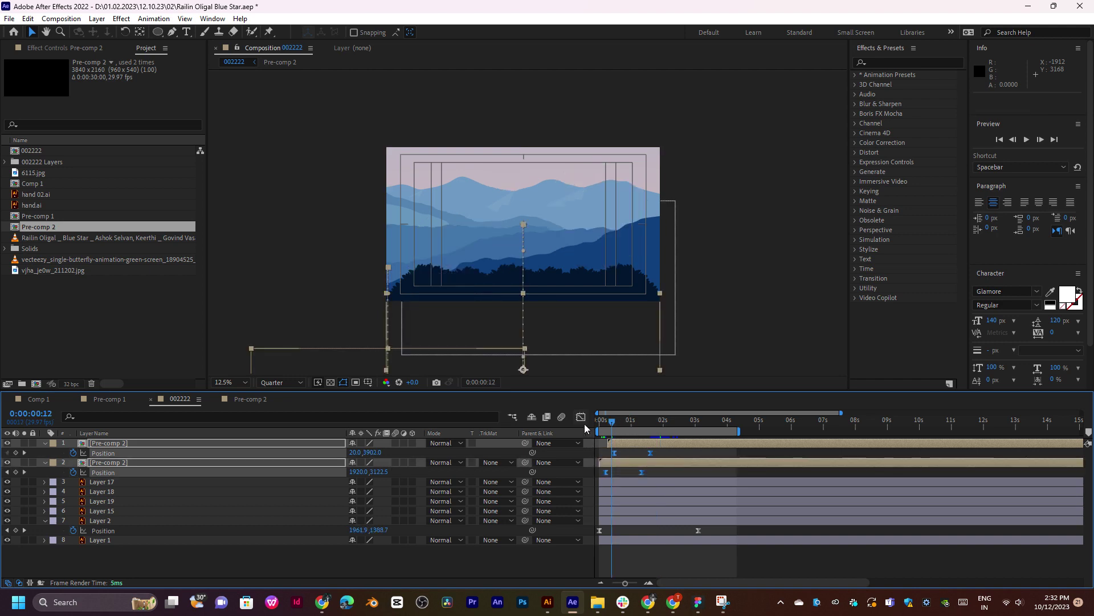
Reshape the easing curve of both Pre-comp 2 position animations for a faster start and preview the motion.
left_click(581, 418)
mouse_move(617, 557)
left_mouse_down()
mouse_move(600, 562)
mouse_move(614, 557)
left_mouse_up()
left_click(582, 418)
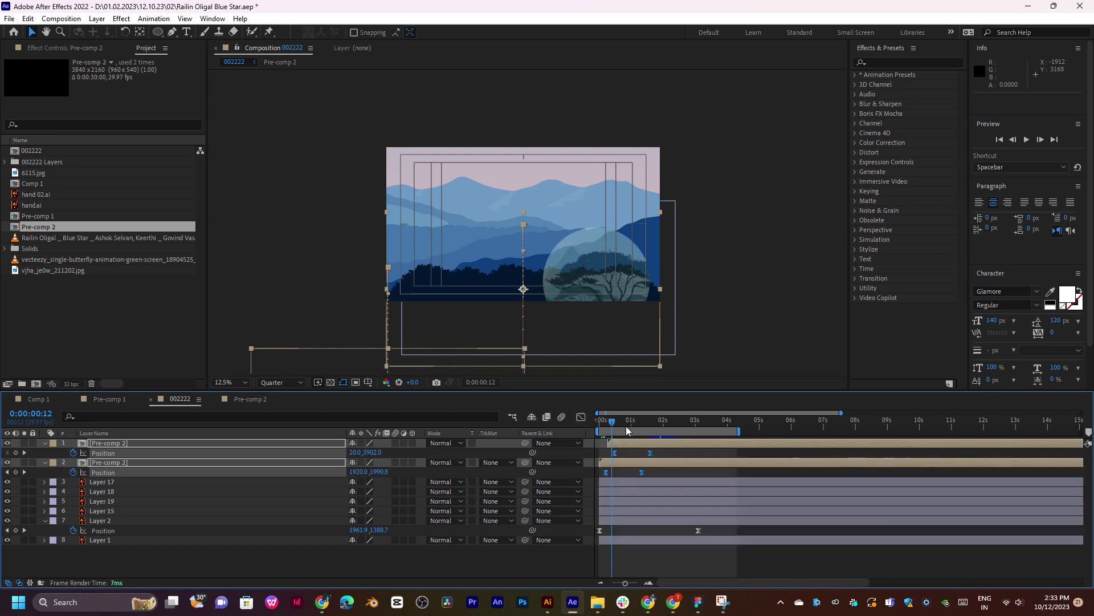
key("space")
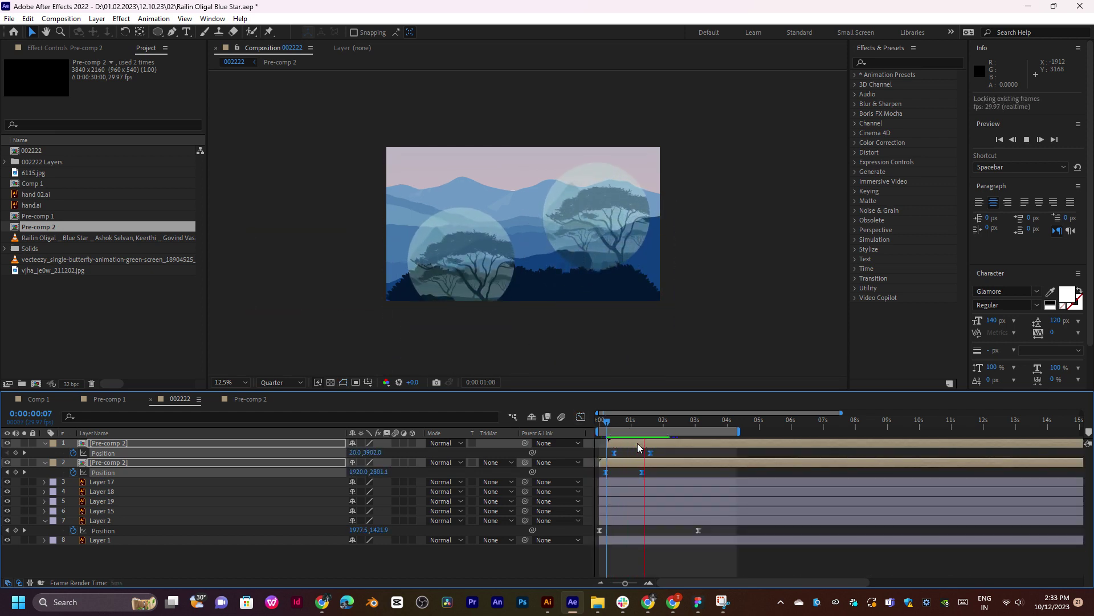
left_click_drag(652, 422, 618, 435)
key("space")
left_click(658, 423)
key("space")
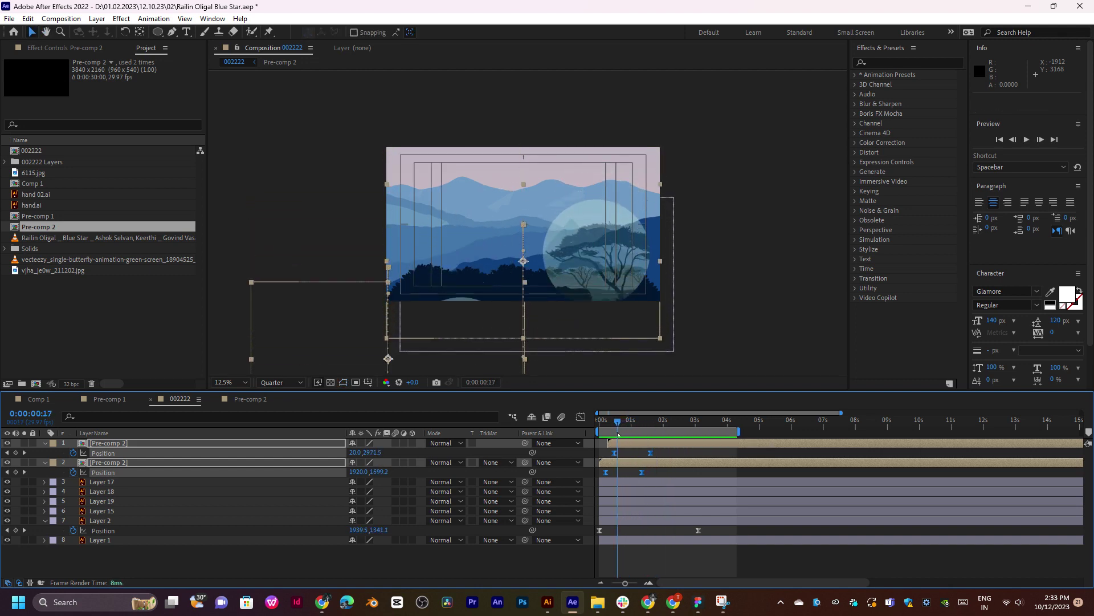
key("space")
Review the hands scene in Pre-comp 1, add composition 002222 as the top layer of Comp 1 starting at about 3:09, and preview it.
key("space")
left_click(110, 399)
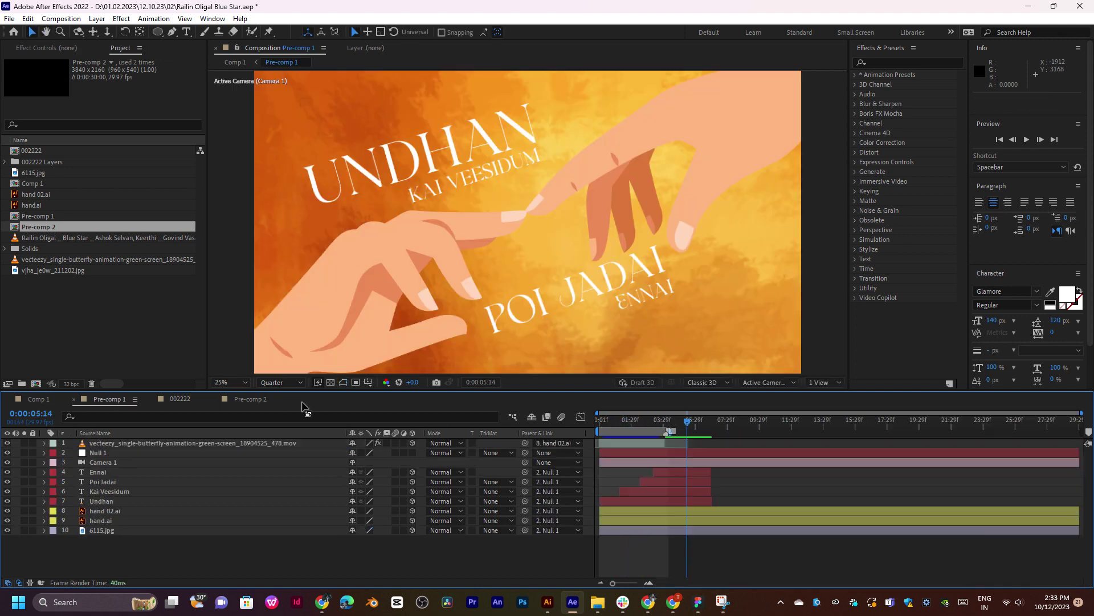
left_click_drag(625, 423, 642, 423)
key("space")
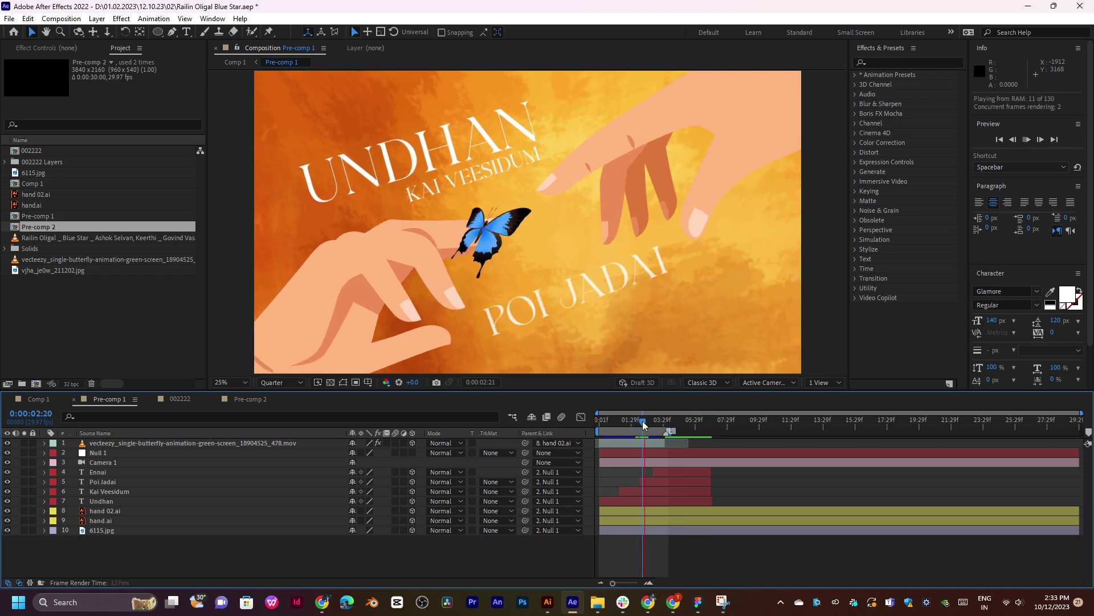
key("space")
left_click(74, 399)
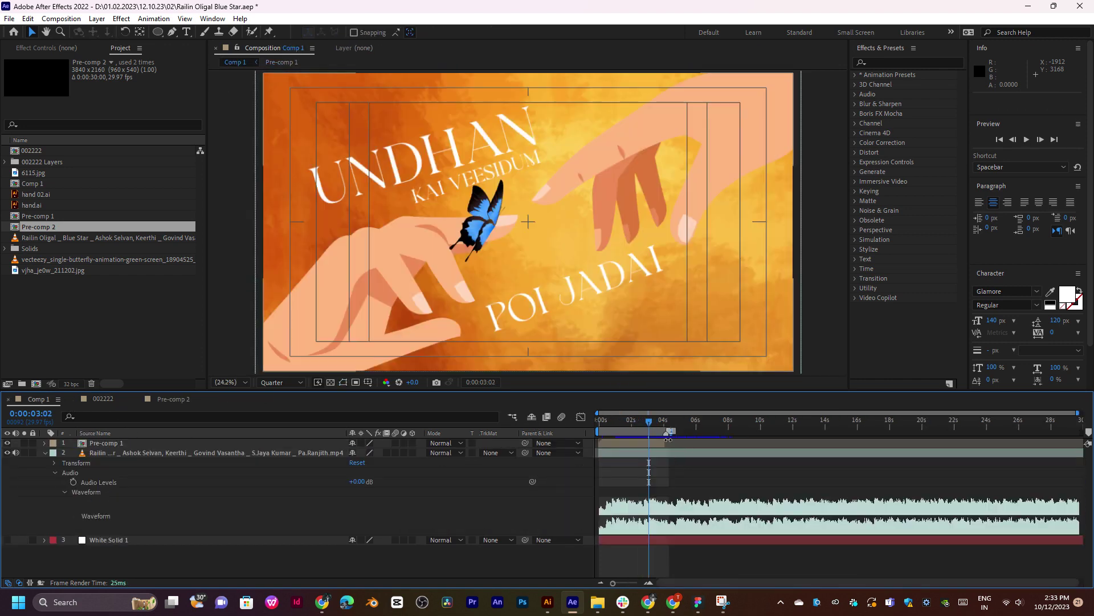
key("space")
left_click_drag(33, 228, 65, 234)
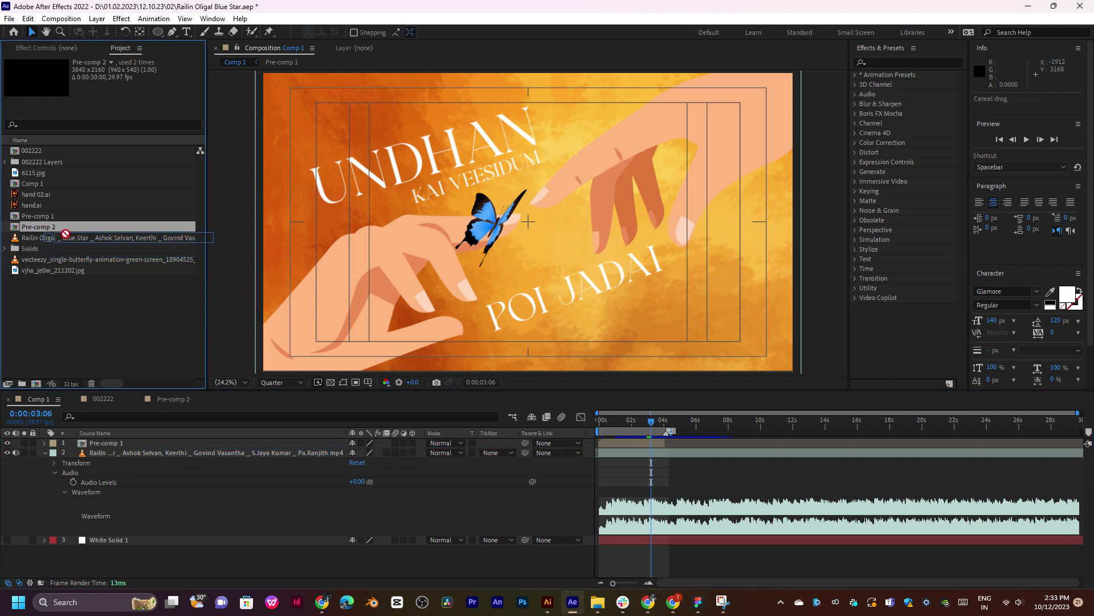
left_click(35, 183)
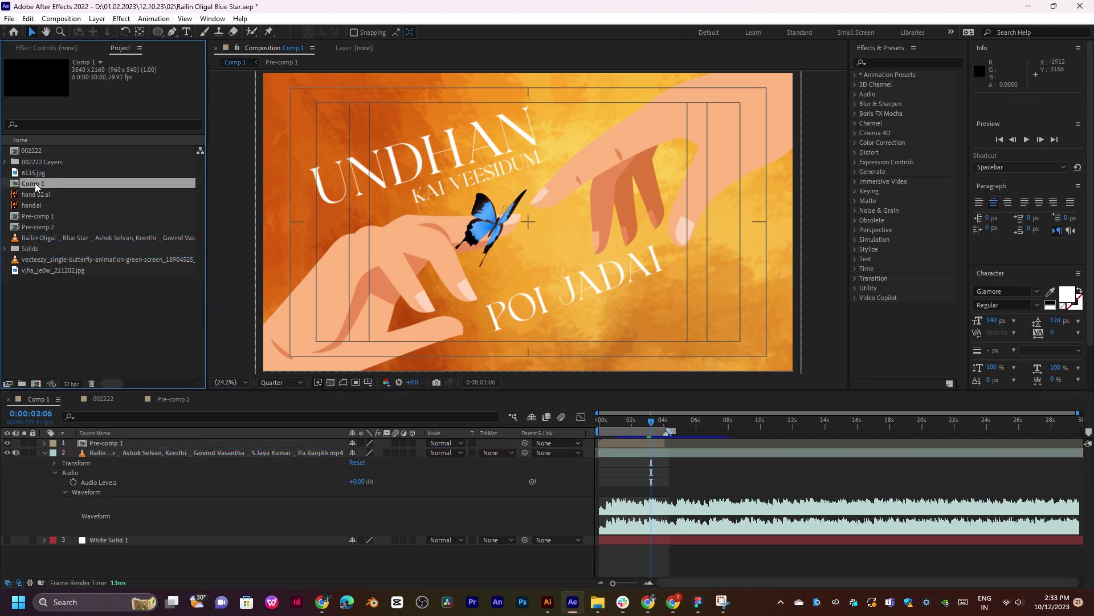
left_click(40, 151)
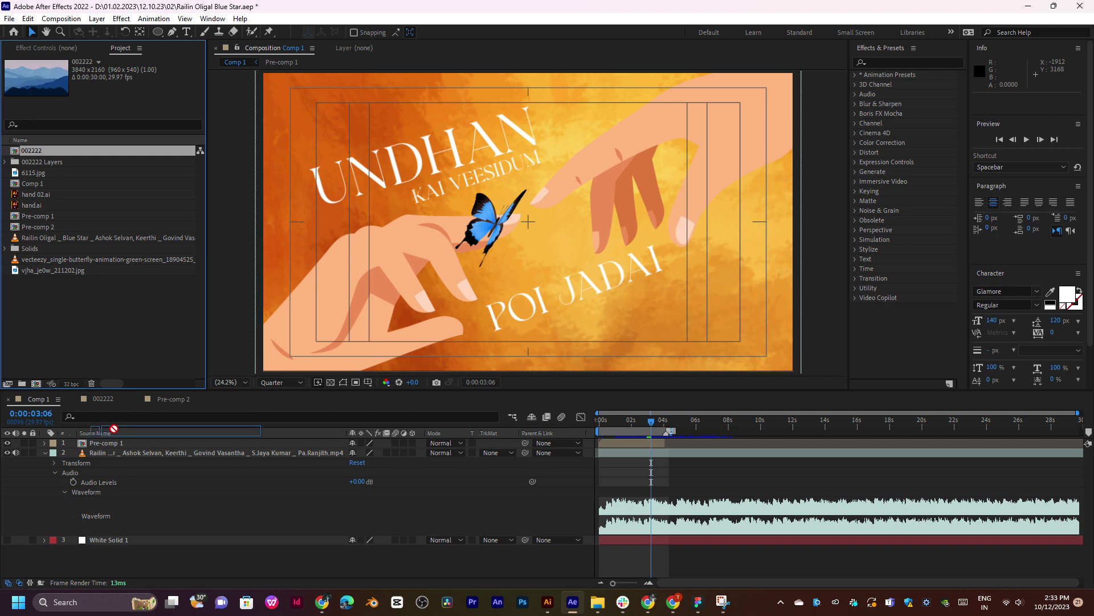
left_click_drag(114, 429, 682, 442)
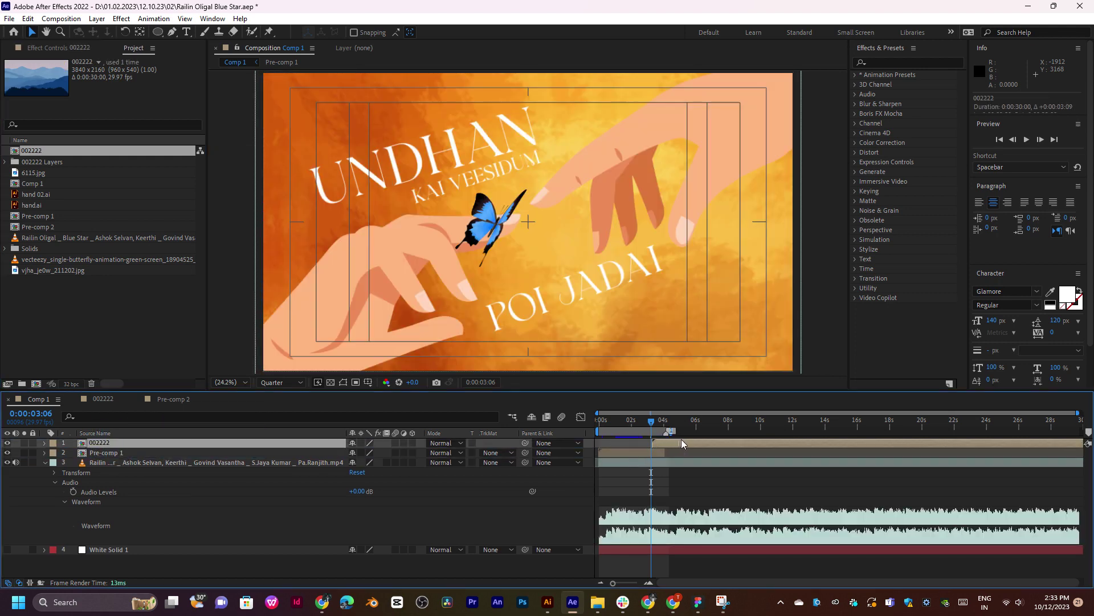
key("space")
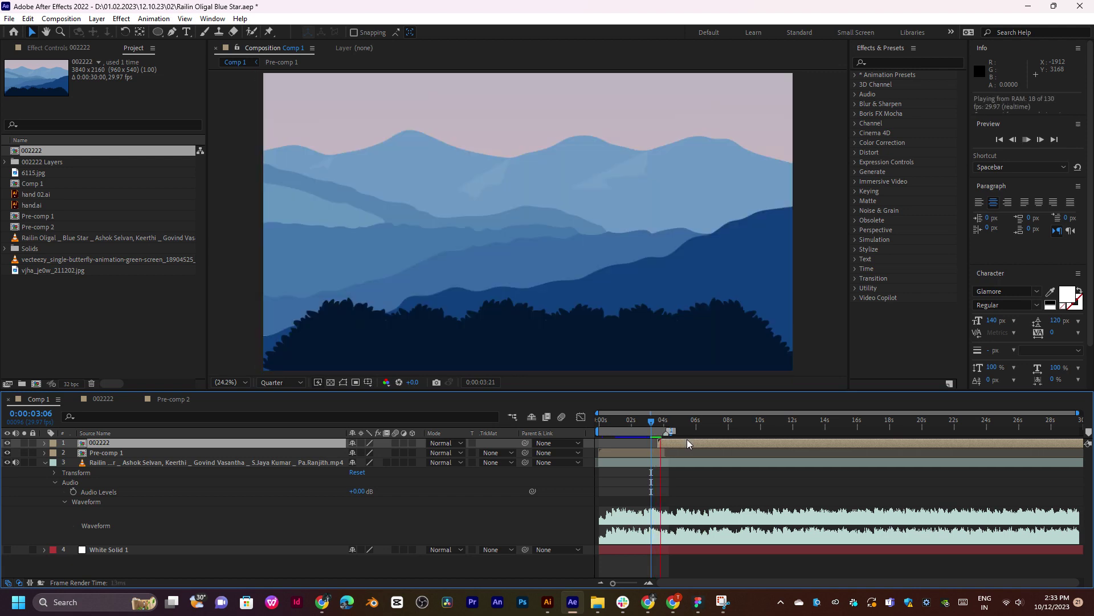
left_click(665, 420)
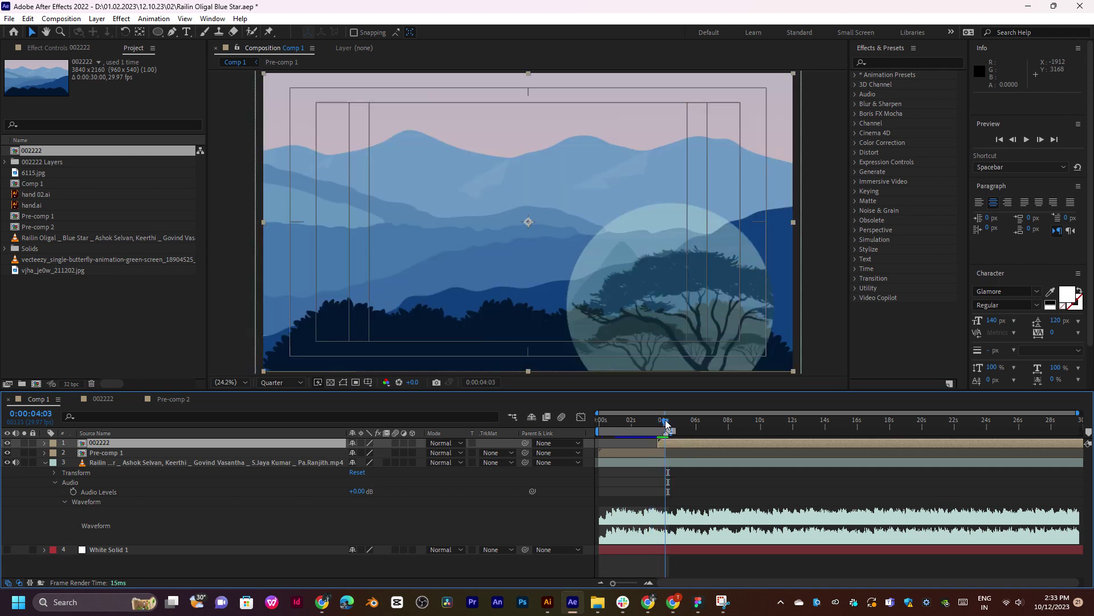
Trim the 002222 layer to start near 3:24, move the work area to span from there to about 8:04, and preview.
left_click_drag(638, 431, 676, 446)
left_click(650, 426)
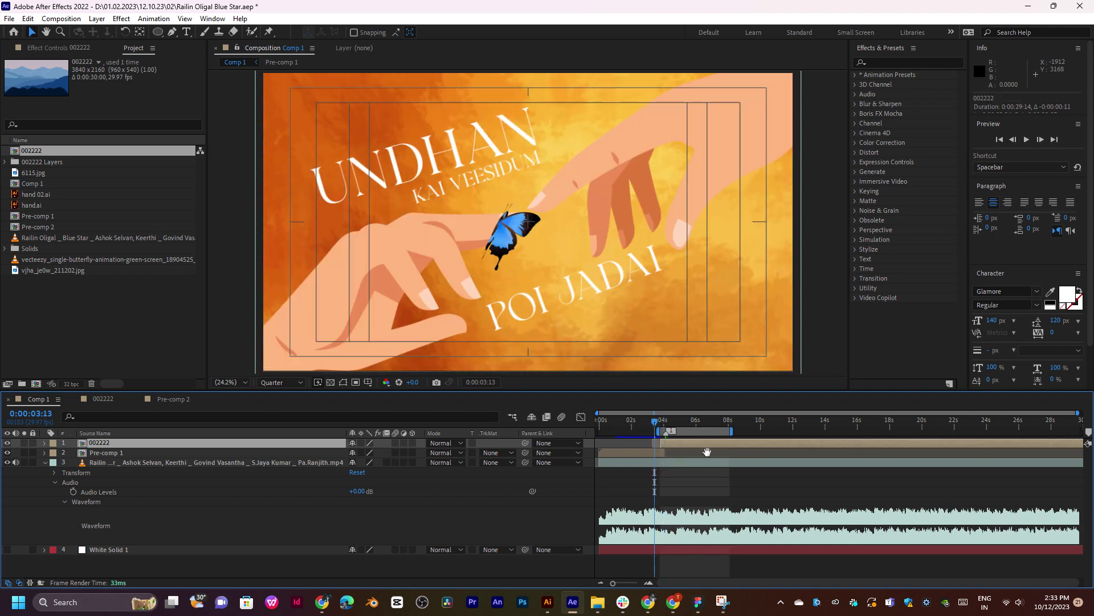
key("space")
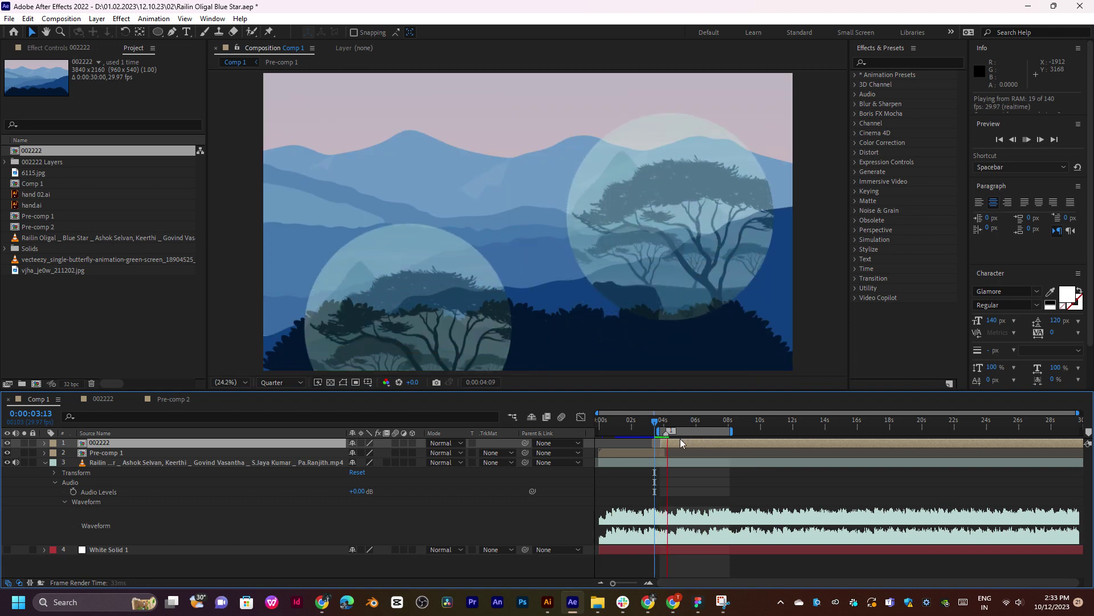
left_click(668, 421)
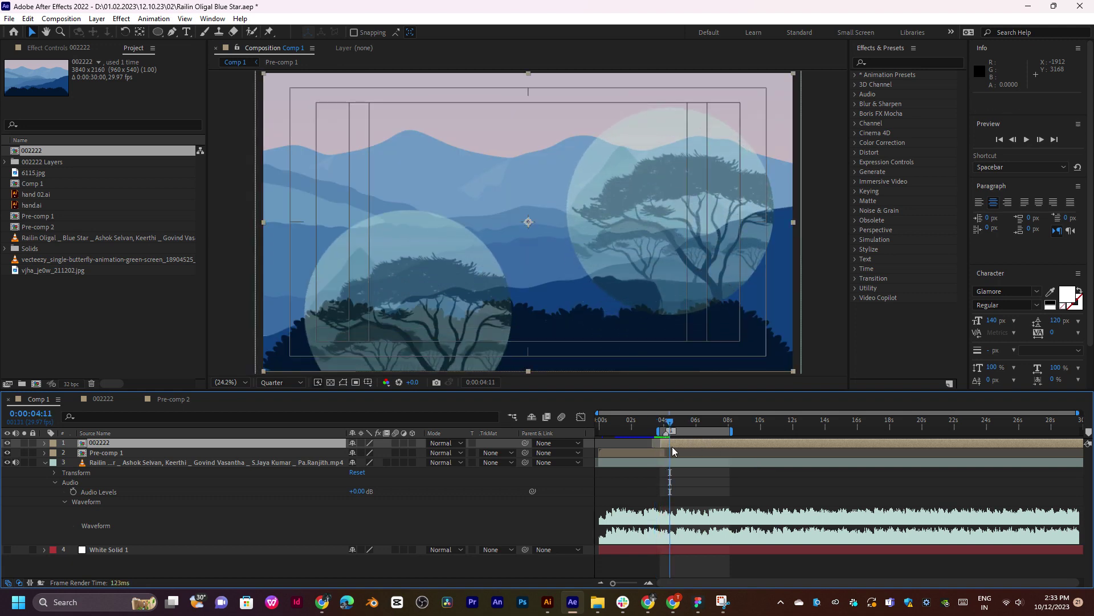
Extend the Pre-comp 1 layer in Comp 1 to a duration of 4:10 and preview the scene change.
key("equal")
key("equal")
left_click(661, 421)
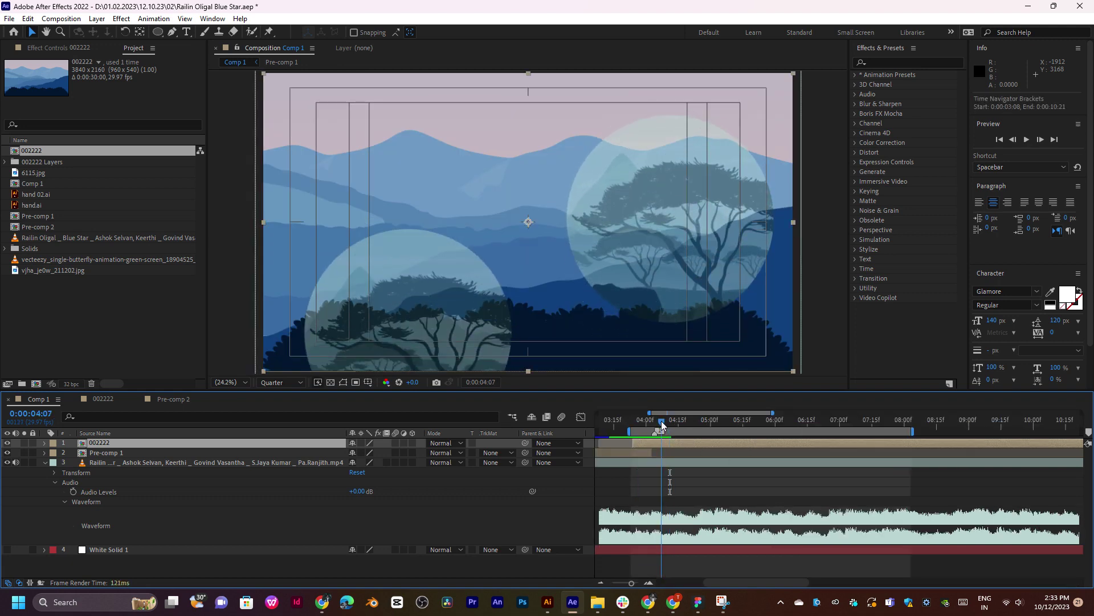
left_click_drag(651, 453, 664, 453)
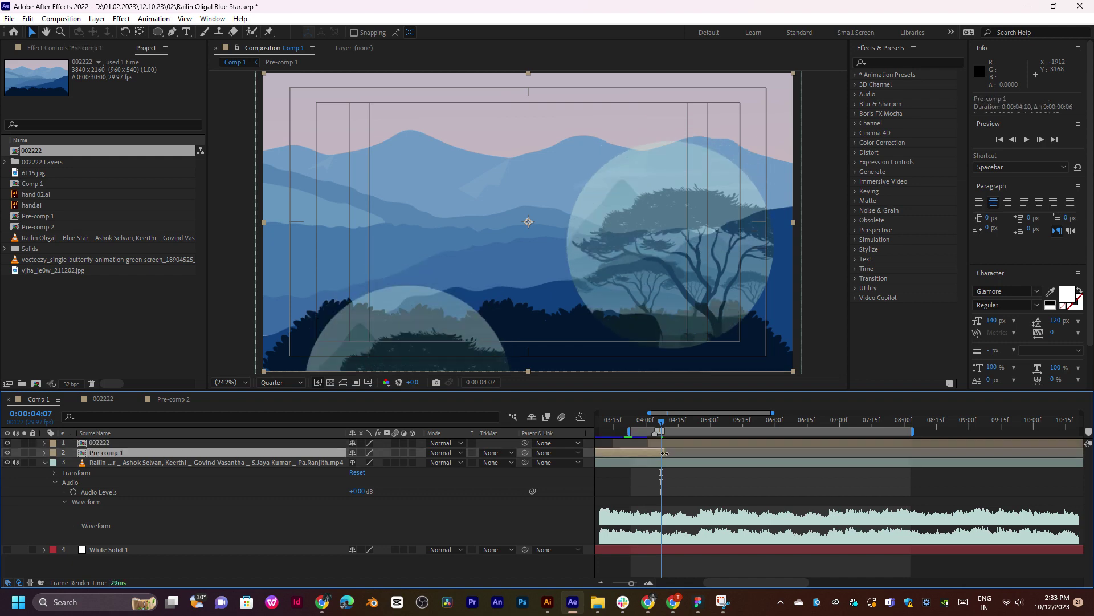
left_click(637, 424)
key("space")
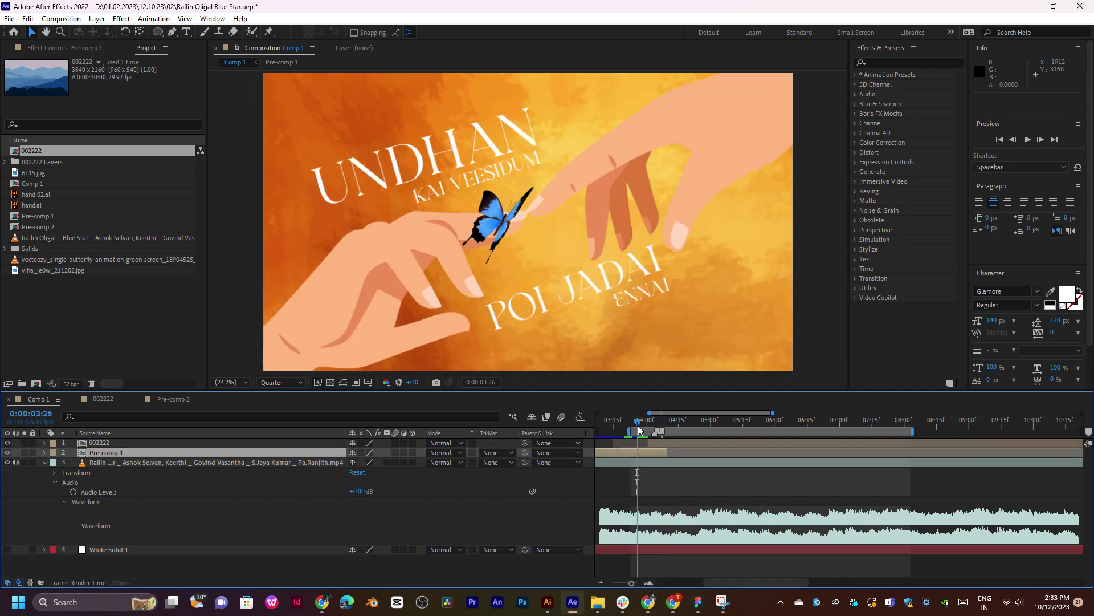
Extend the Pre-comp 1 layer to a duration of 4:18 and move the 002222 layer to start at about 4:17.
left_click(663, 423)
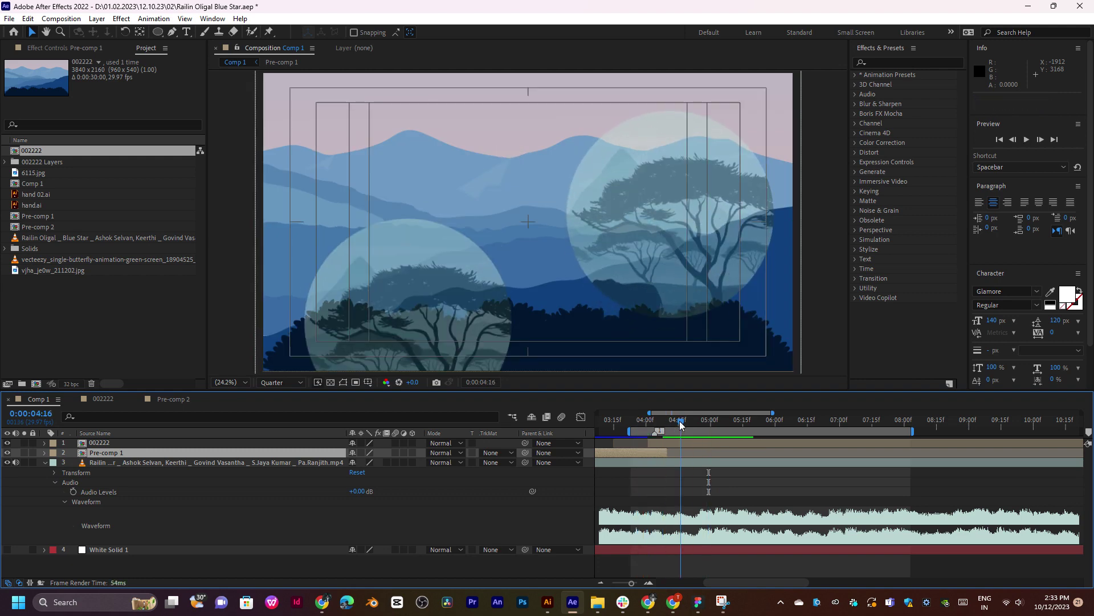
left_click(684, 426)
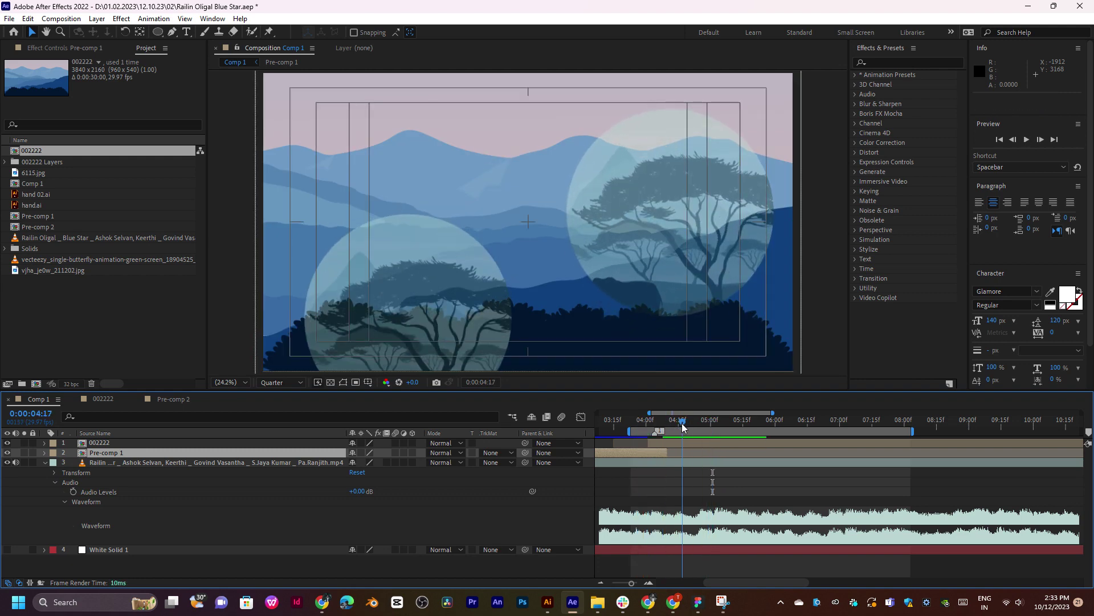
left_click_drag(672, 445, 707, 443)
Extend the butterfly clip inside Pre-comp 1 to a duration of 5:17 and return to Comp 1.
double_click(667, 452)
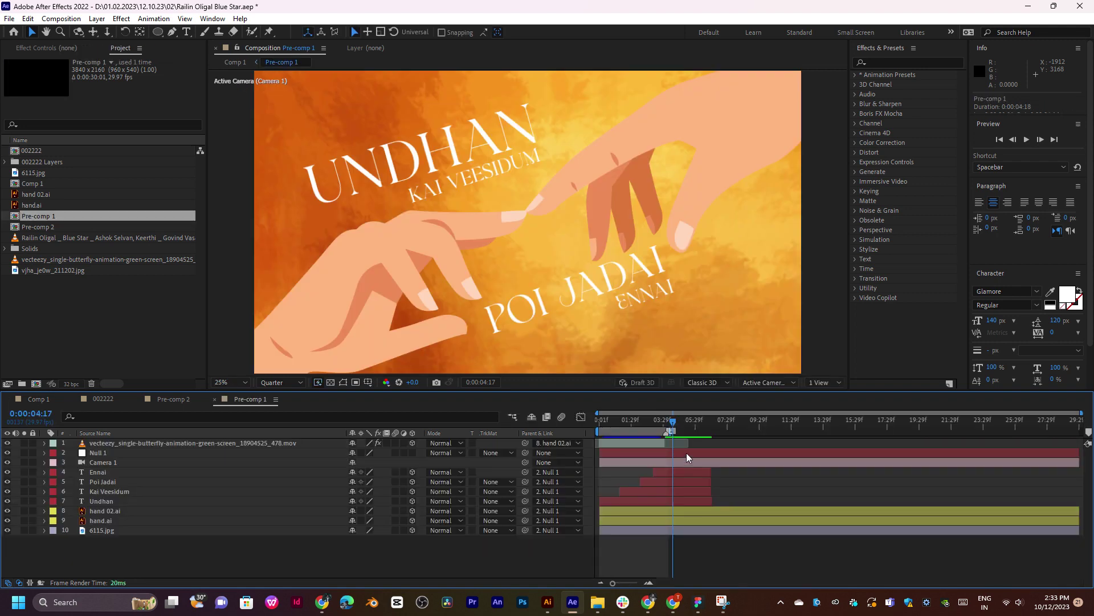
left_click(667, 443)
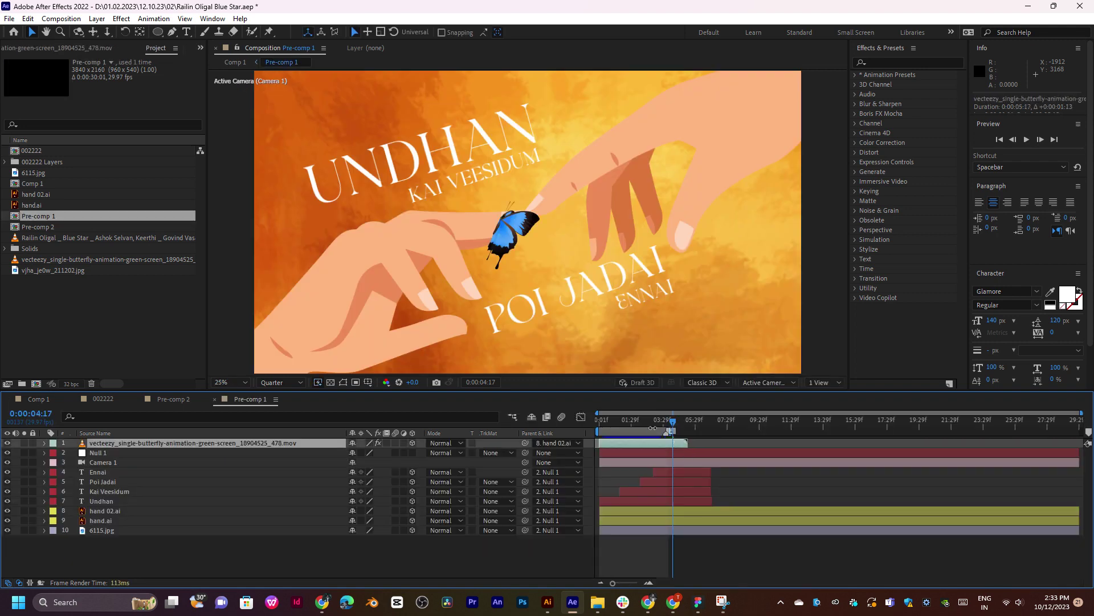
left_click(38, 399)
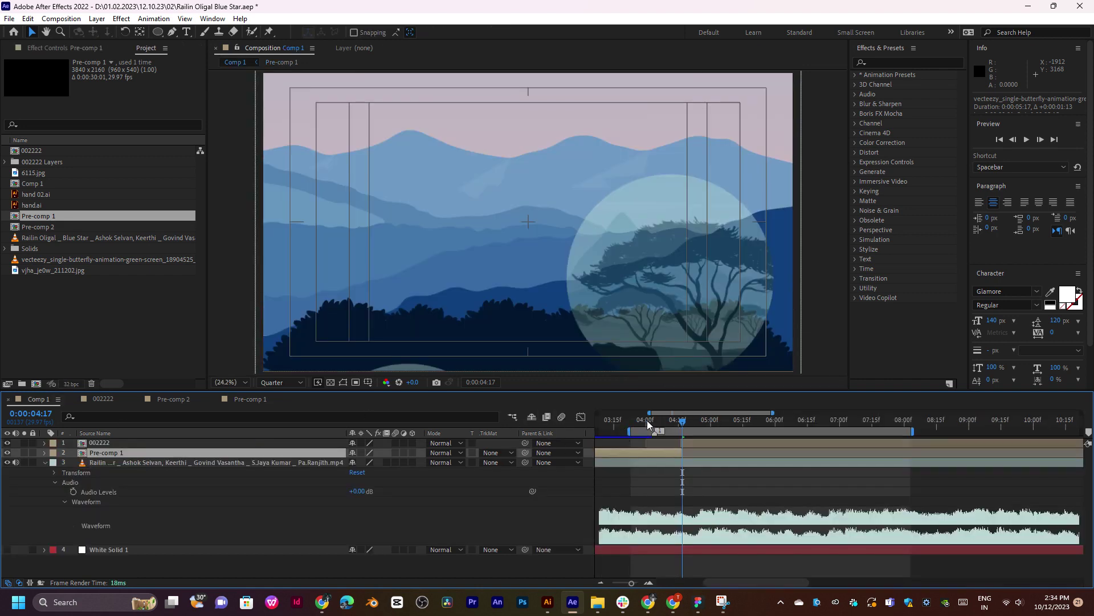
Play back Comp 1 from about 4:01 to check the cut from the hands scene to the mountain scene.
left_click(648, 419)
key("space")
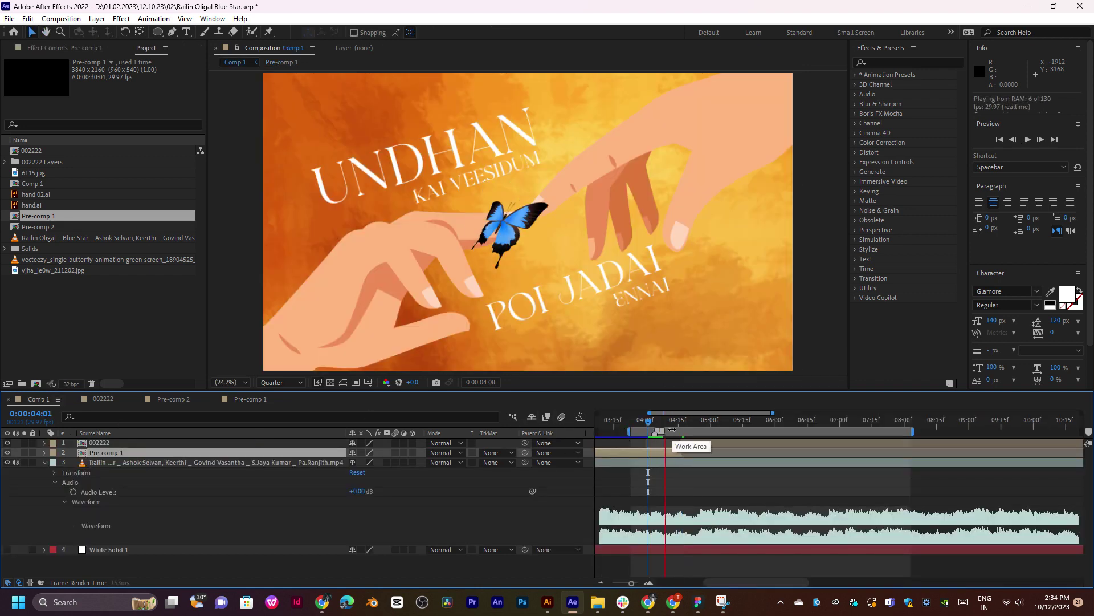
left_click(669, 424)
left_click_drag(672, 427, 752, 425)
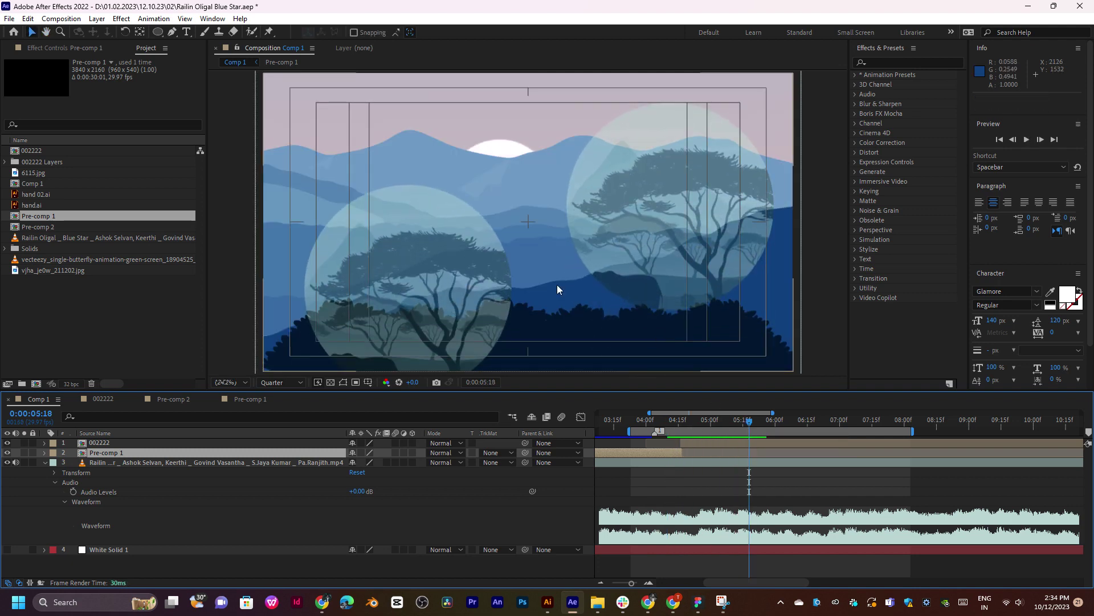
key("comma")
key("period")
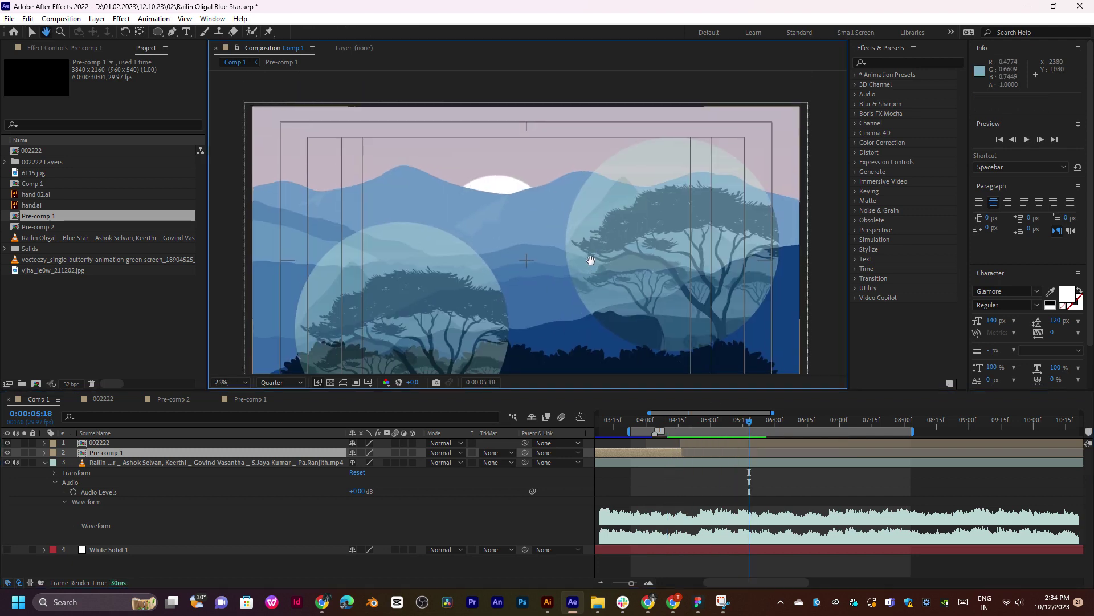
left_click(690, 421)
key("space")
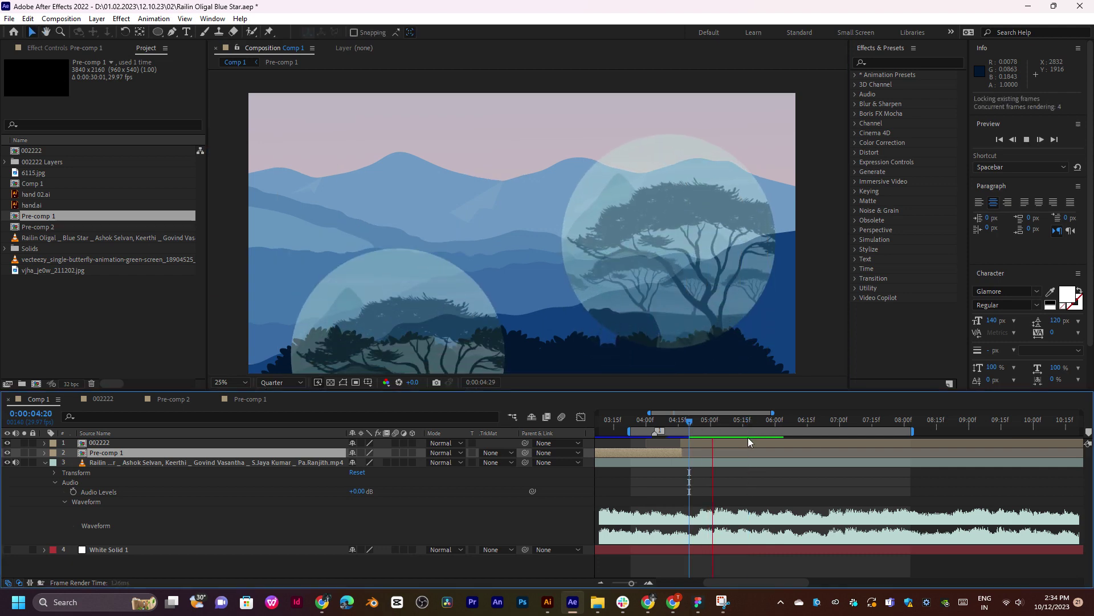
Play back Comp 1 from about 5:27 and 7:06 to compare the mountain scene with the reference video.
left_click_drag(745, 423, 768, 422)
key("space")
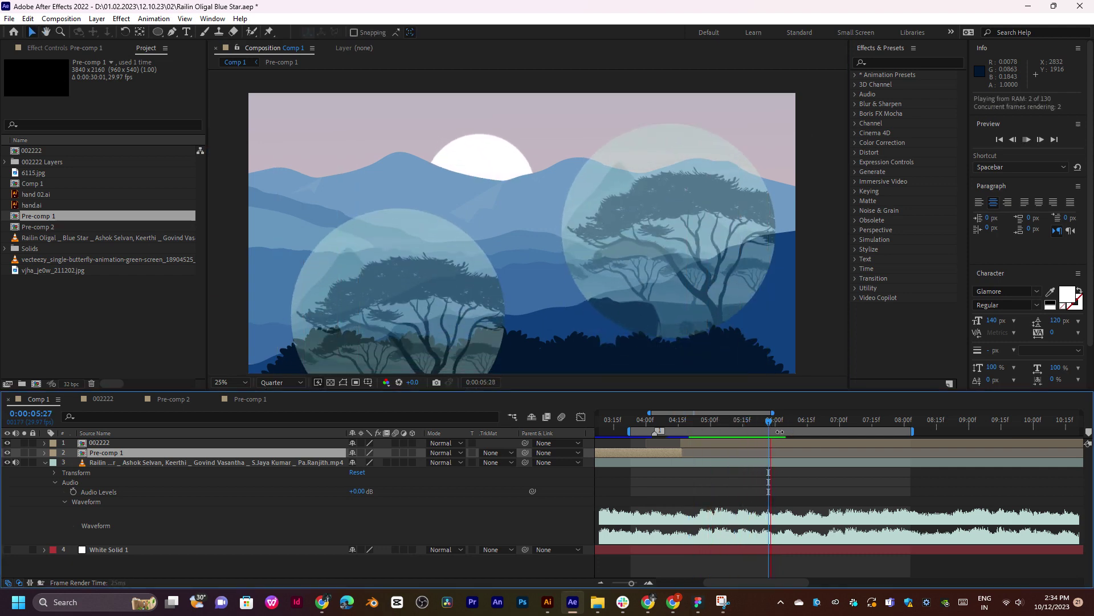
key("space")
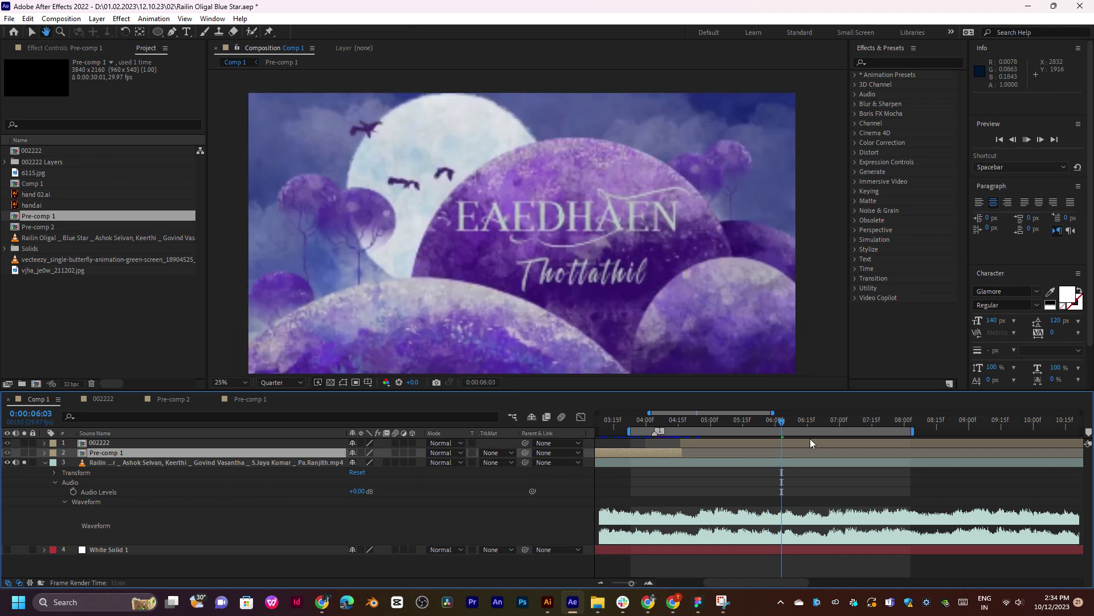
left_click_drag(810, 425, 844, 424)
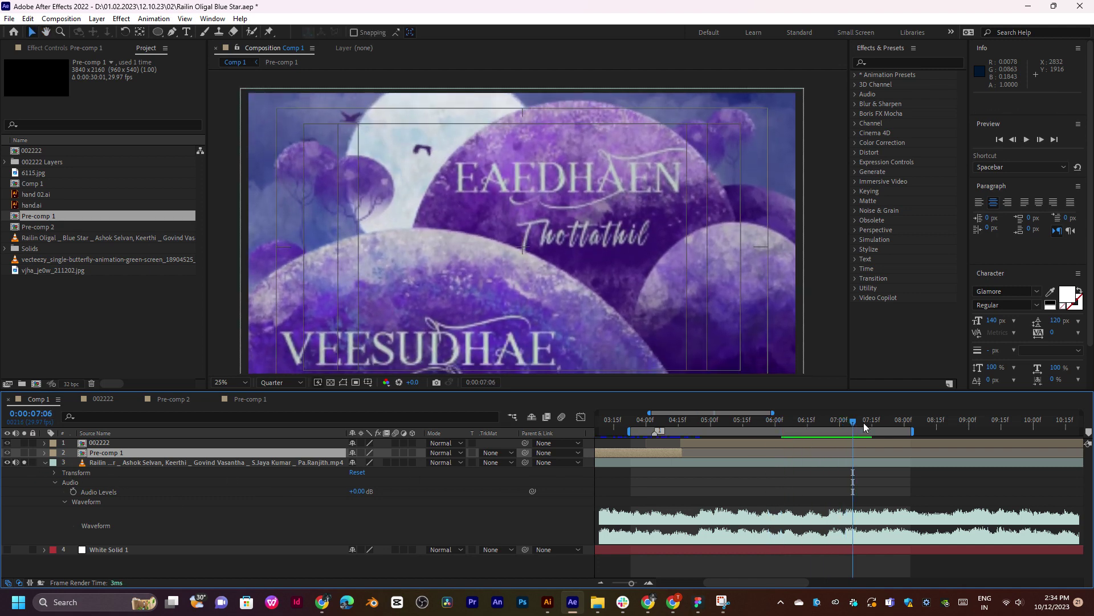
key("space")
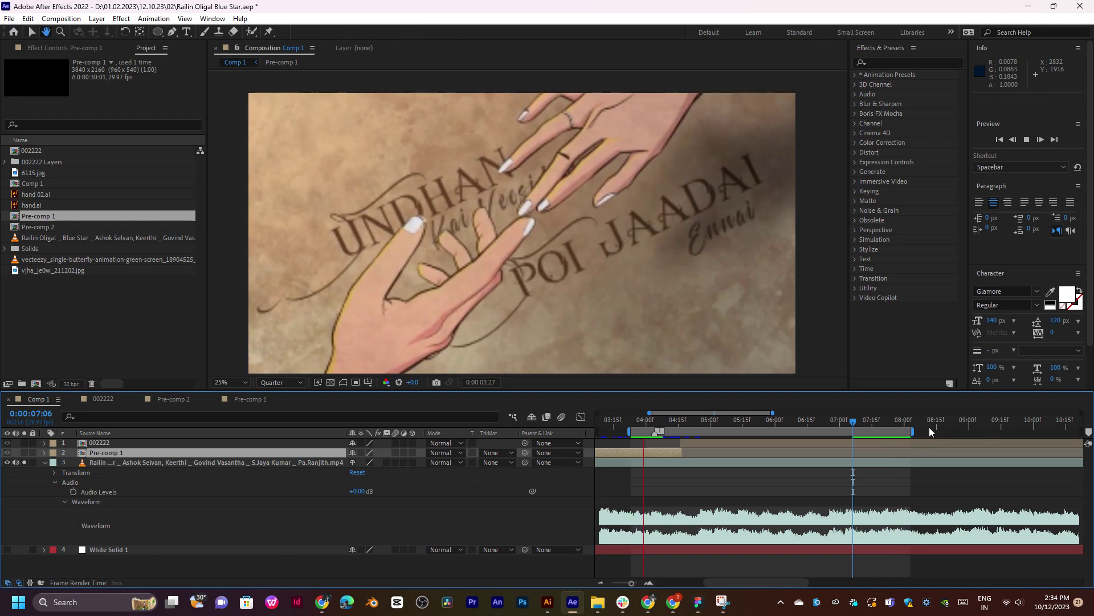
key("space")
Shift Comp 1's work area to span 4:01 to 8:10 and place marker 2 at about 8:11.
left_click_drag(905, 423, 928, 431)
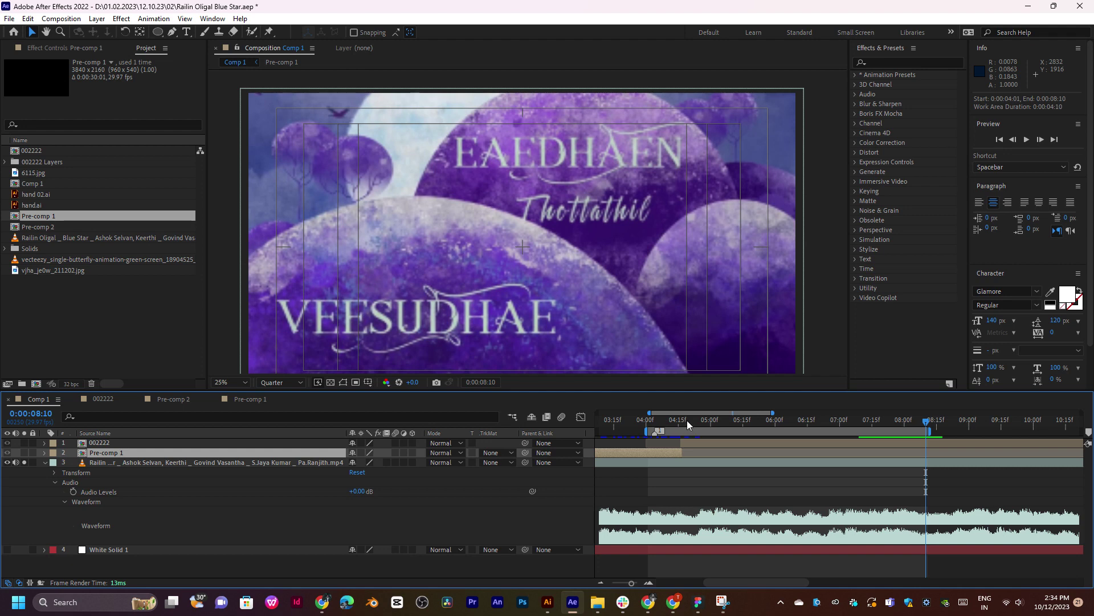
left_click_drag(687, 421, 924, 426)
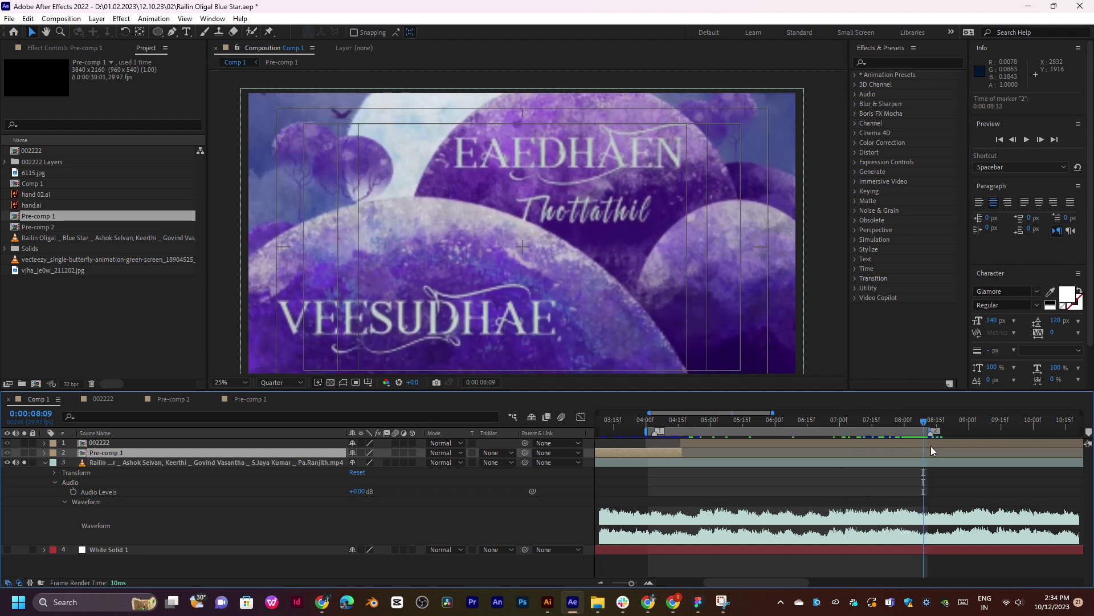
left_click_drag(921, 420, 725, 425)
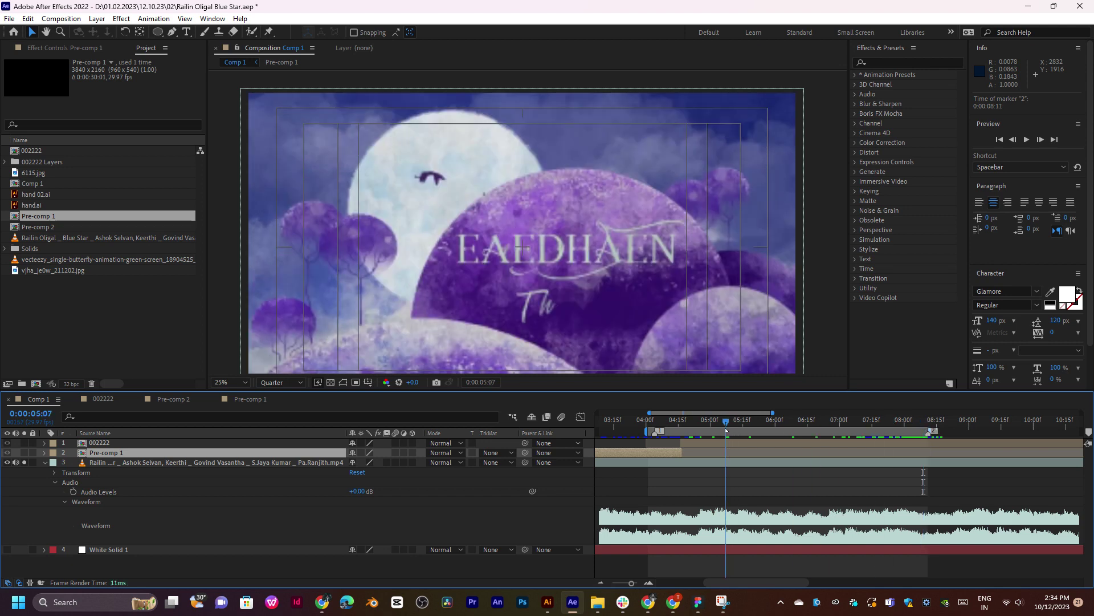
Move Comp 1's work area to span 4:04 to 8:13 and narrow the timeline's source name column.
left_click(740, 439)
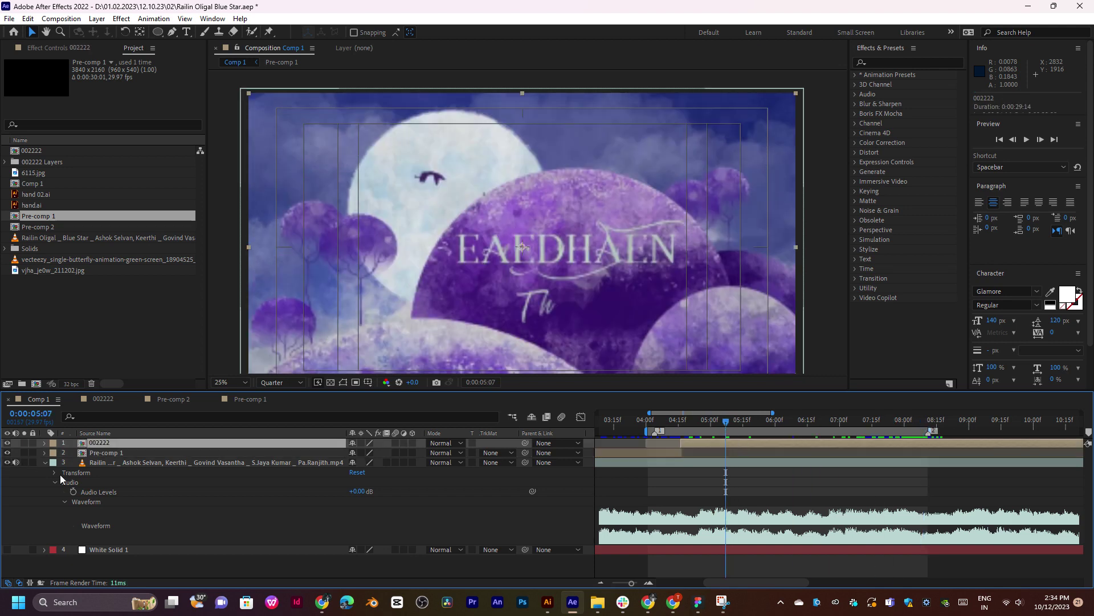
key("space")
left_click_drag(778, 430, 842, 447)
key("space")
left_click_drag(918, 480, 882, 484)
key("v")
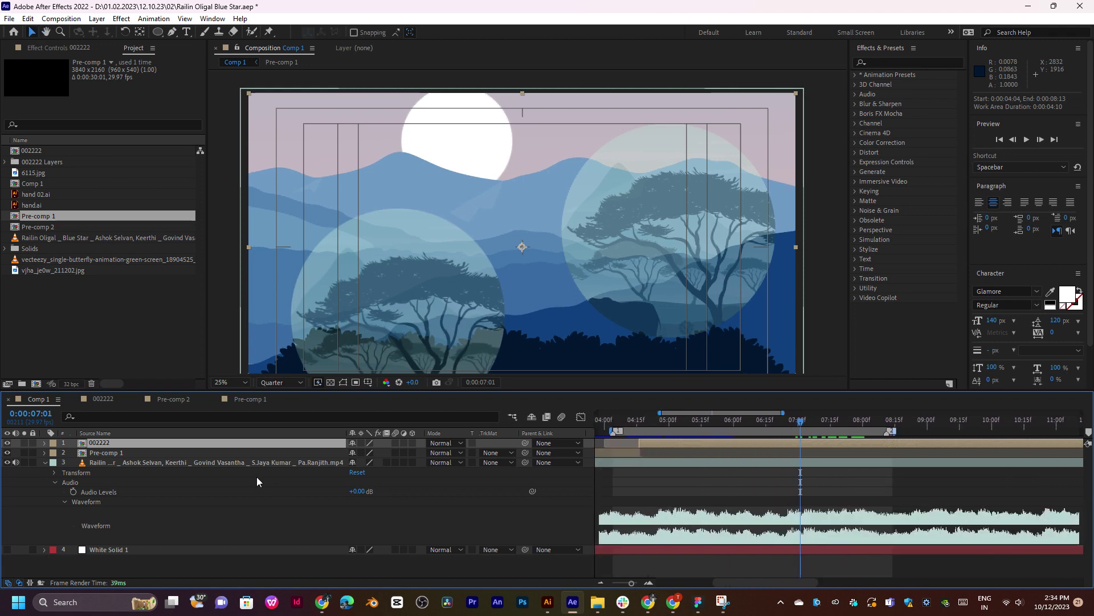
left_click_drag(344, 432, 167, 443)
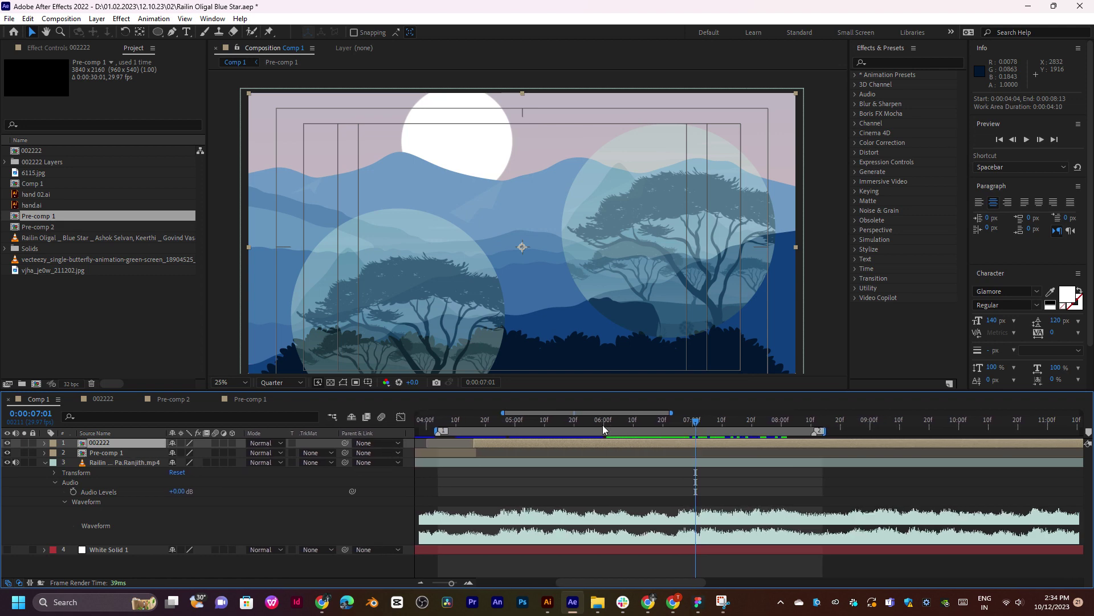
left_click_drag(603, 425, 554, 434)
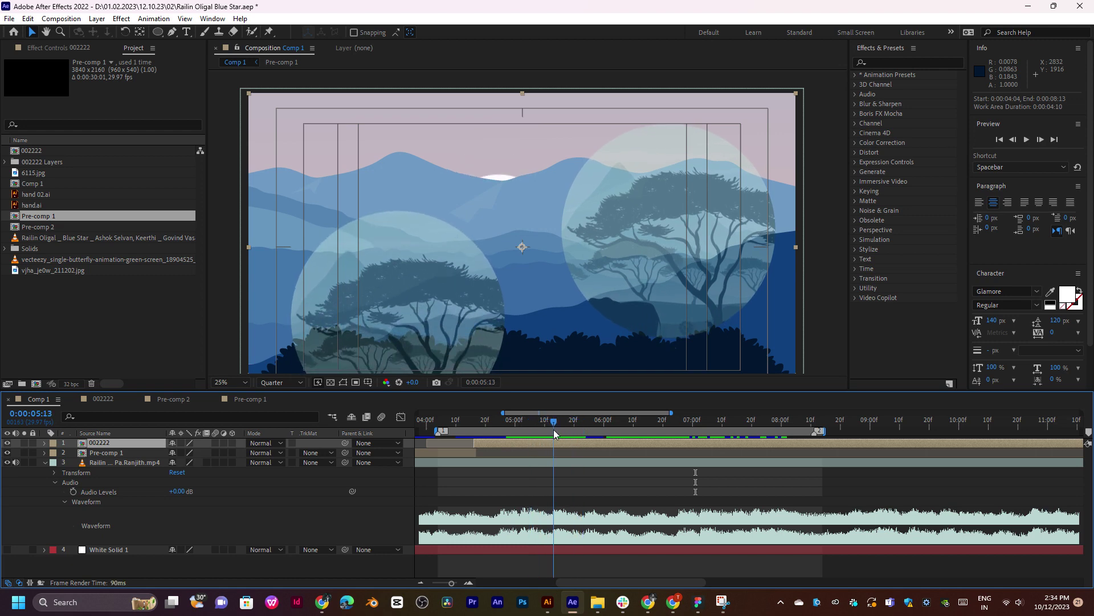
Close the Pre-comp 2 timeline and open the 002222 composition.
left_click(235, 399)
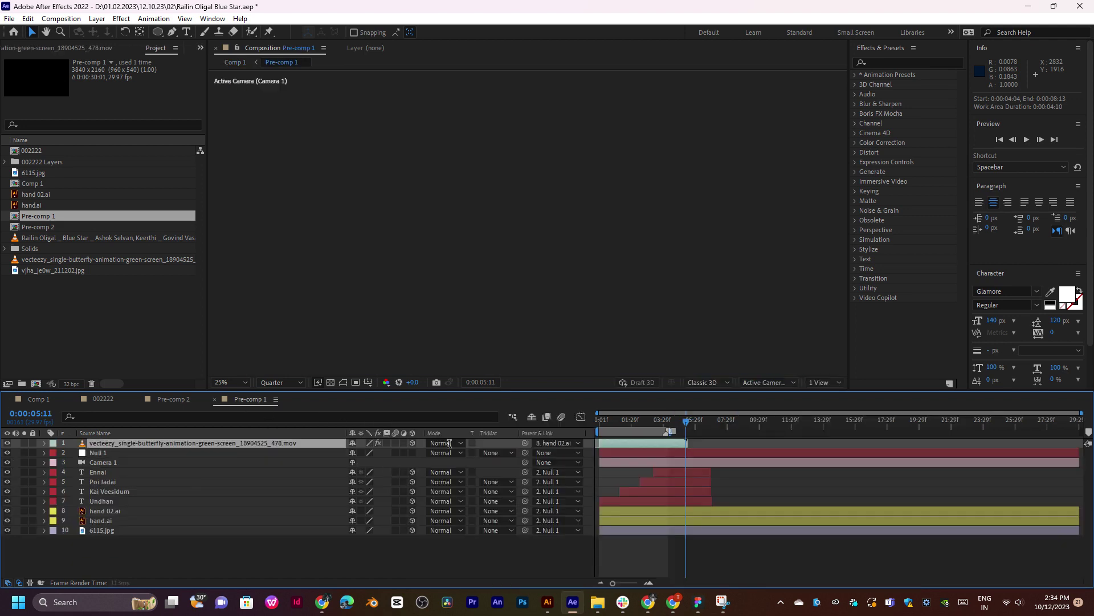
left_click(165, 399)
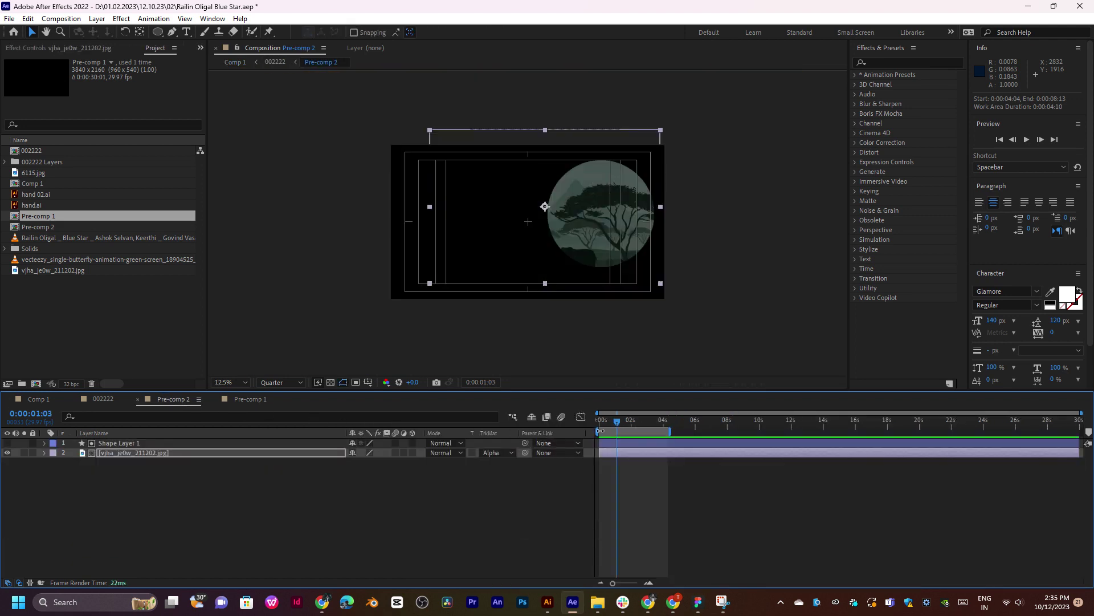
left_click(136, 399)
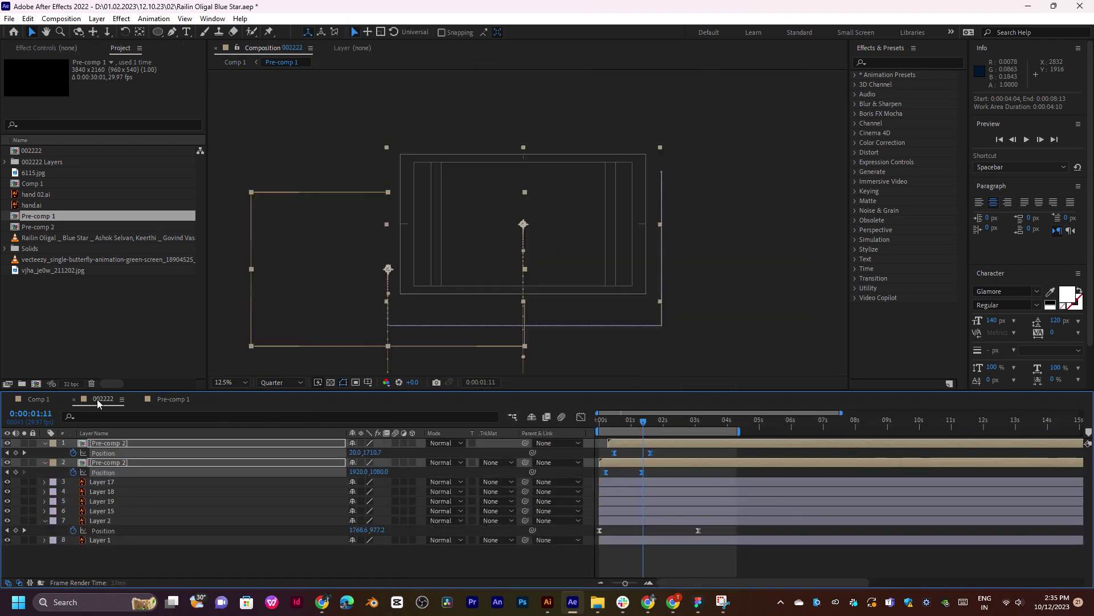
Toggle the visibility of Layers 17, 18 and 19 to check their content, and delete Layers 17 and 18.
left_click(63, 498)
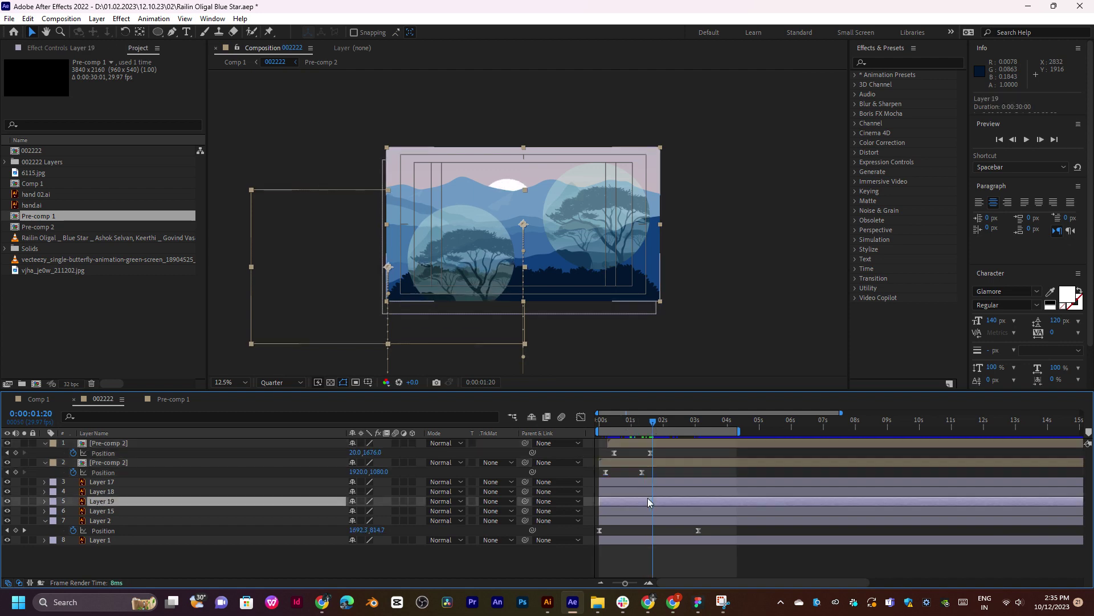
left_click(7, 482)
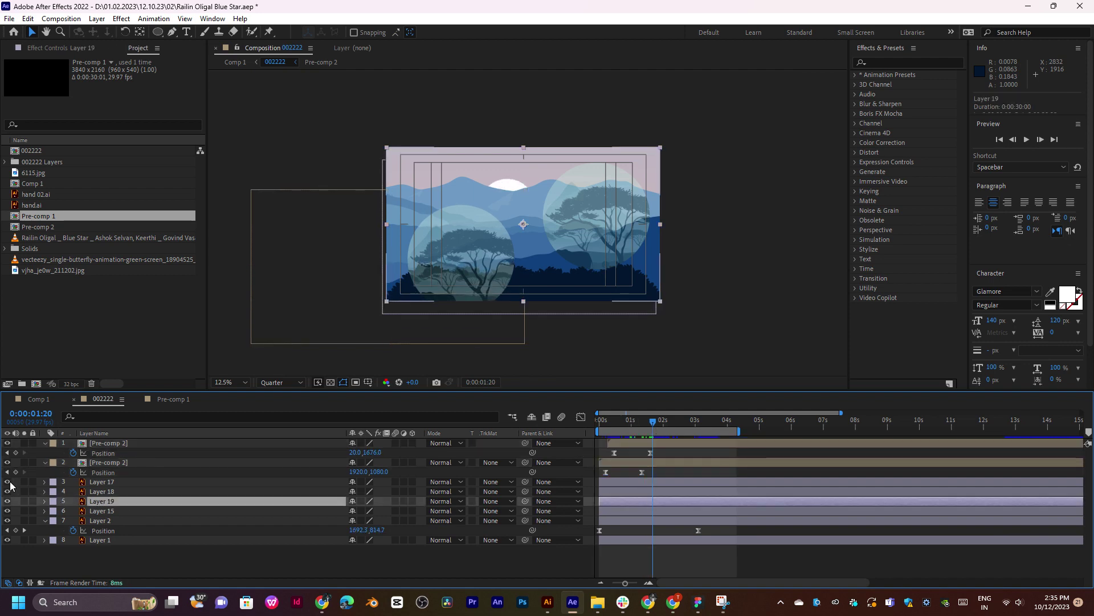
left_click(8, 491)
left_click(8, 492)
left_click(8, 501)
left_click(8, 501)
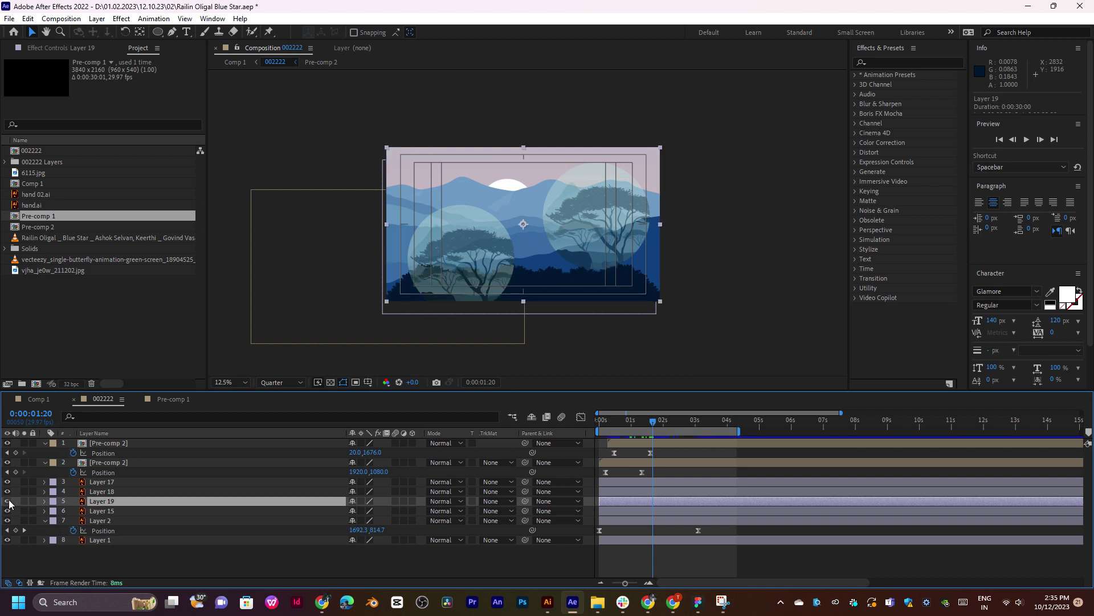
left_click(135, 493)
left_click(135, 483, "shift")
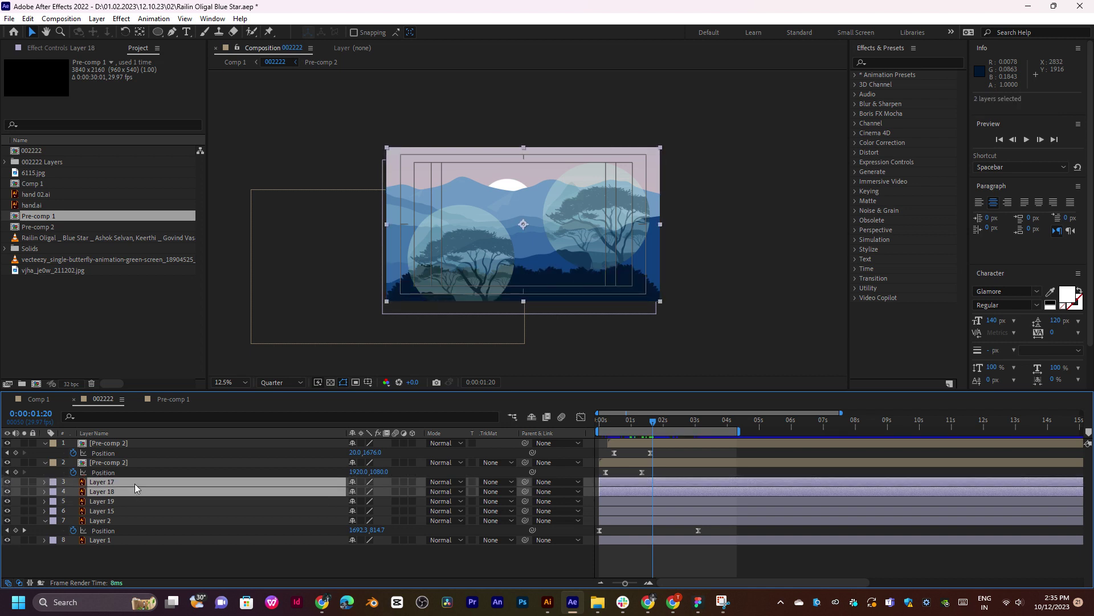
key("Delete")
Animate Layer 19 rising with position keyframes of 1920, 1622 at 0:06 and 1920, 1080 at about 0:26, and preview the motion.
left_click(128, 483)
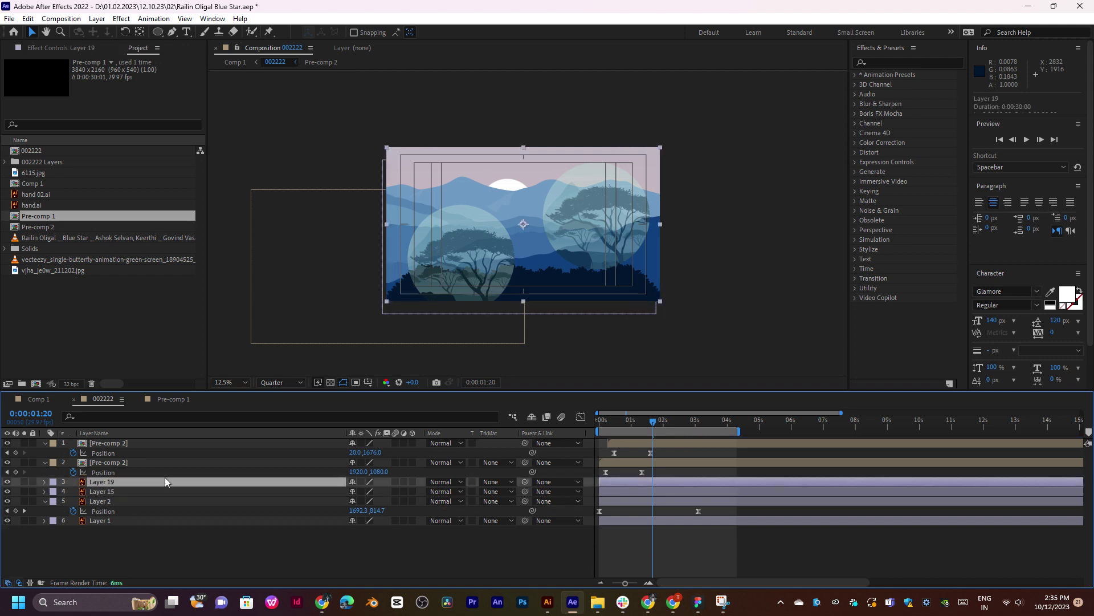
key("p")
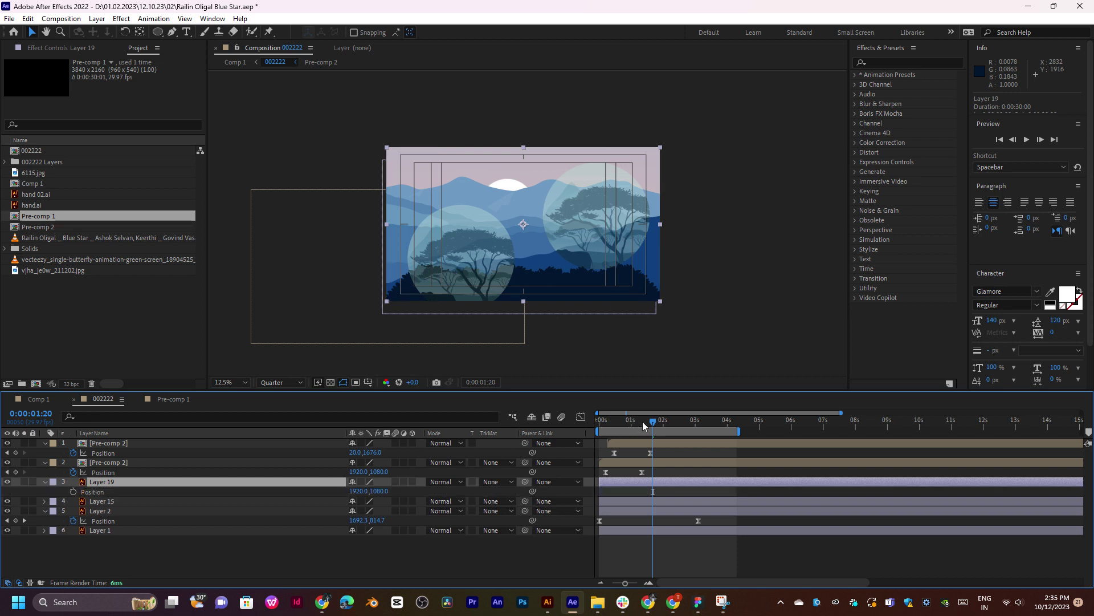
left_click_drag(642, 422, 606, 431)
left_click(74, 491)
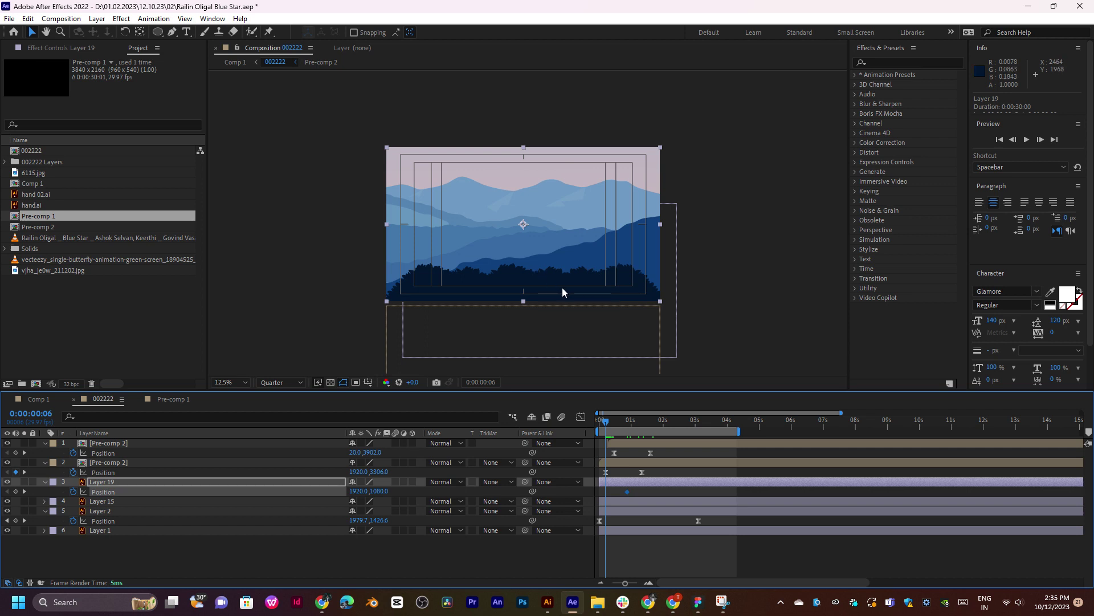
left_click_drag(379, 491, 720, 466)
key("space")
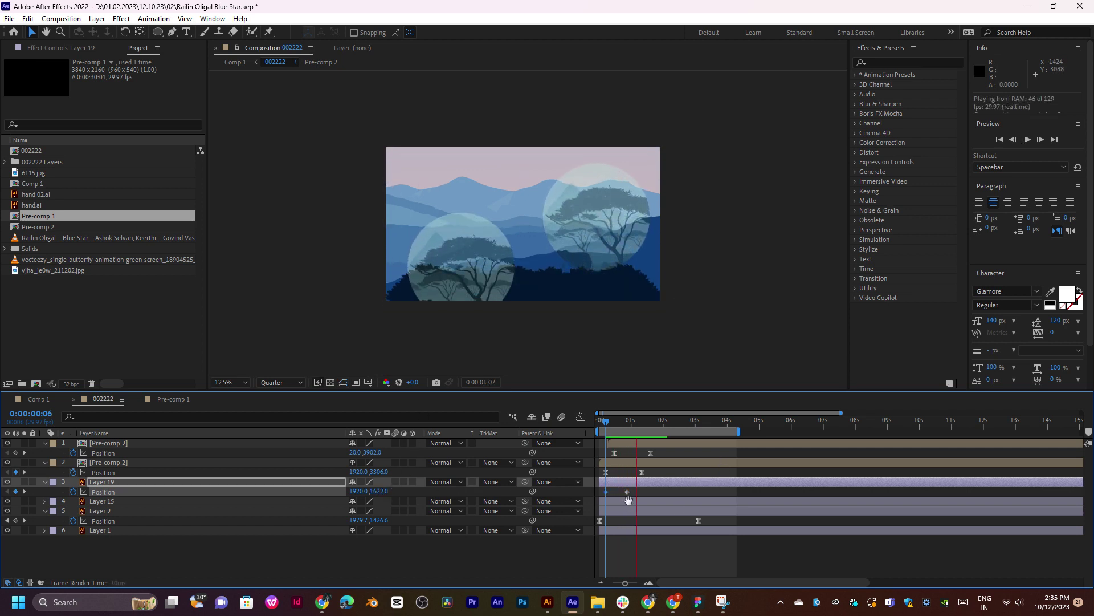
Apply Easy Ease to both of Layer 19's position keyframes and adjust their curve in the graph editor.
left_click_drag(637, 489, 597, 505)
right_click(606, 492)
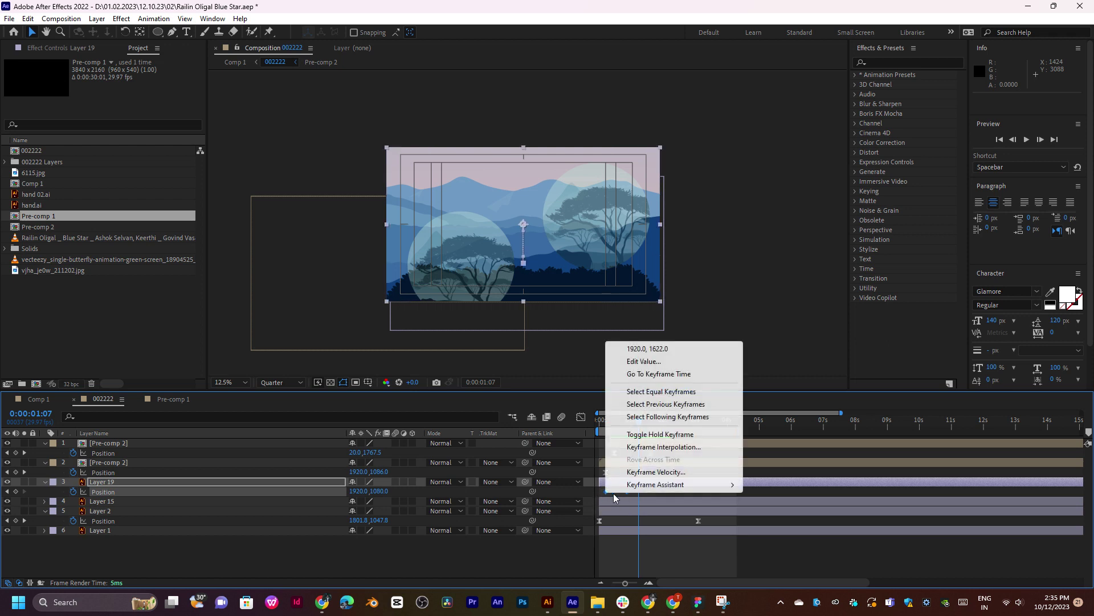
mouse_move(650, 484)
left_click(790, 520)
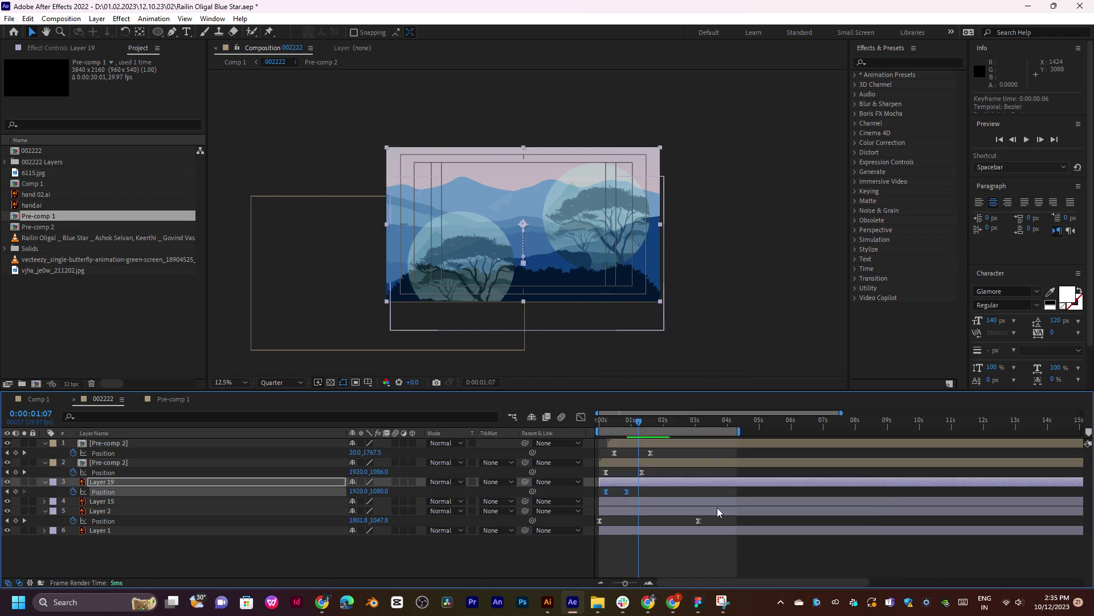
left_click(581, 416)
left_click_drag(617, 561, 613, 552)
left_click(580, 417)
Retime Layer 19's position keyframes to start at 0:02 and end at about 1:26, checking the motion in previews.
left_click_drag(626, 423, 607, 426)
key("space")
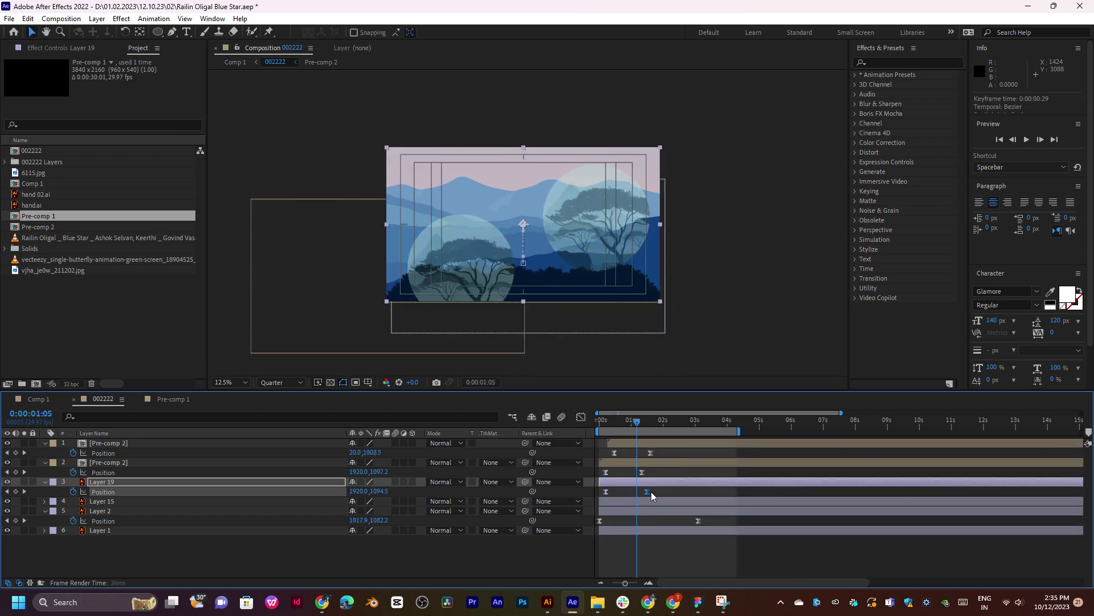
left_click_drag(649, 491, 651, 491)
left_click_drag(610, 421, 601, 423)
key("space")
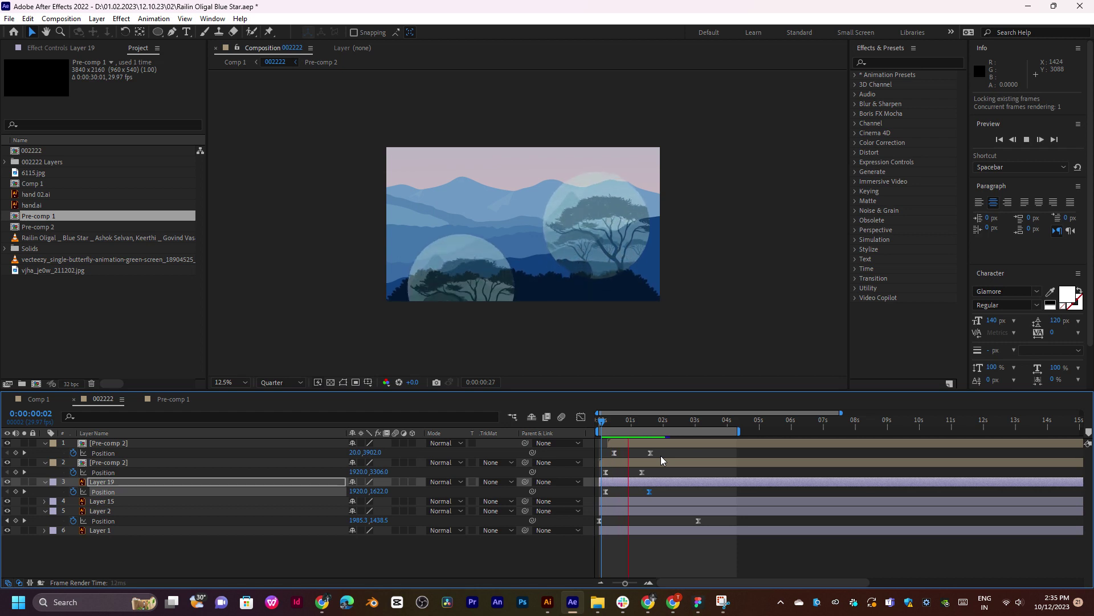
key("space")
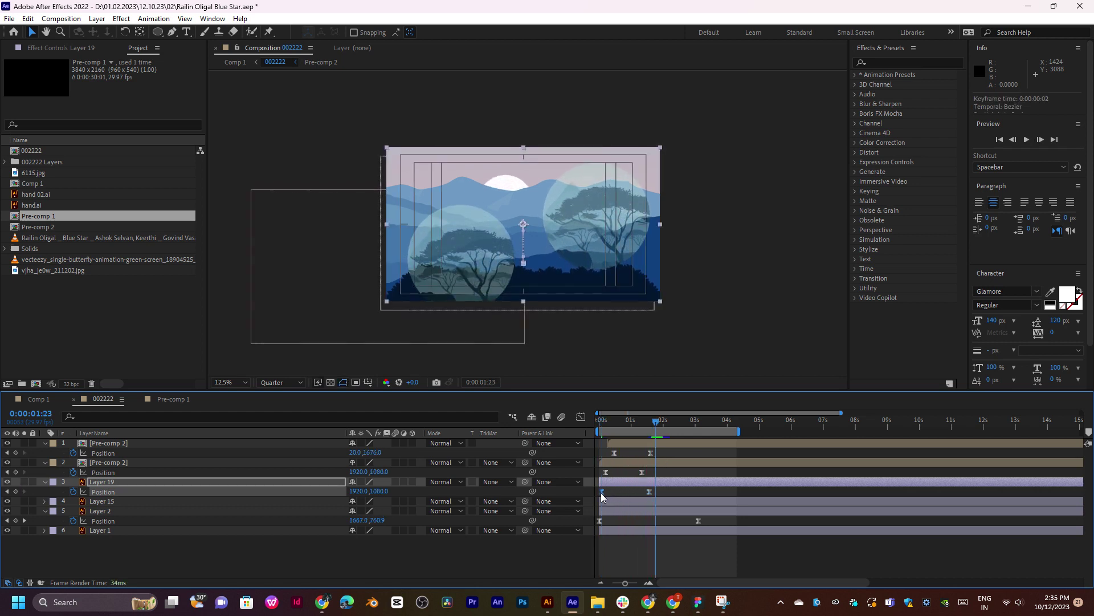
left_click_drag(627, 423, 609, 423)
key("space")
left_click_drag(649, 491, 659, 491)
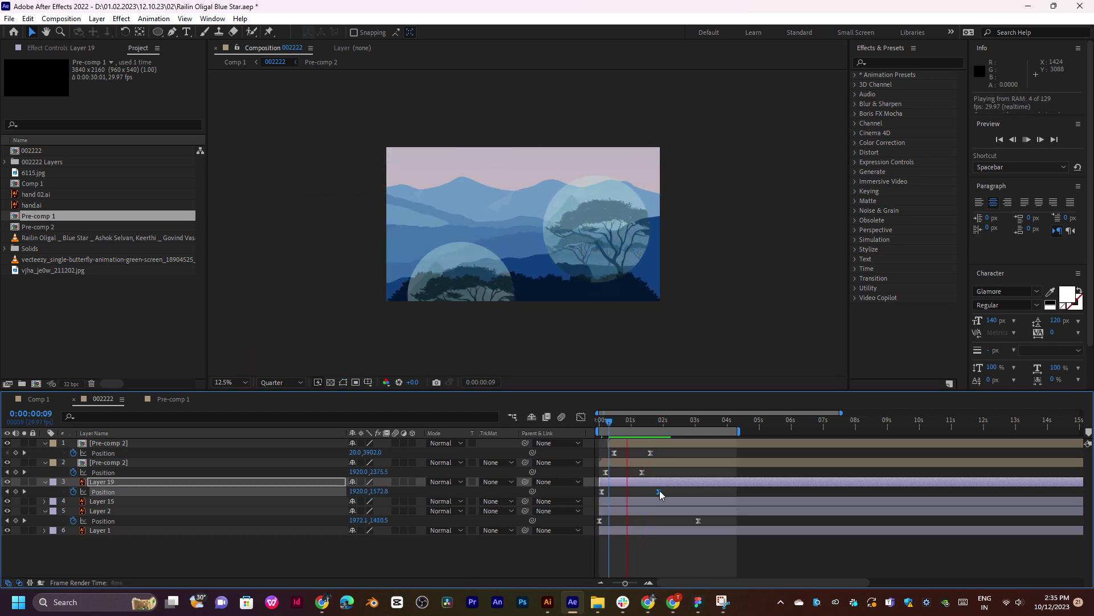
Move the ending position keyframes of the two Pre-comp 2 tree layers to about 2:15 and 2:09 respectively.
left_click(651, 453)
left_click_drag(650, 454, 672, 472)
key("space")
Play back the 002222 composition to check the timing of the rising trees and sun, and open Pre-comp 1.
left_click_drag(647, 427, 618, 425)
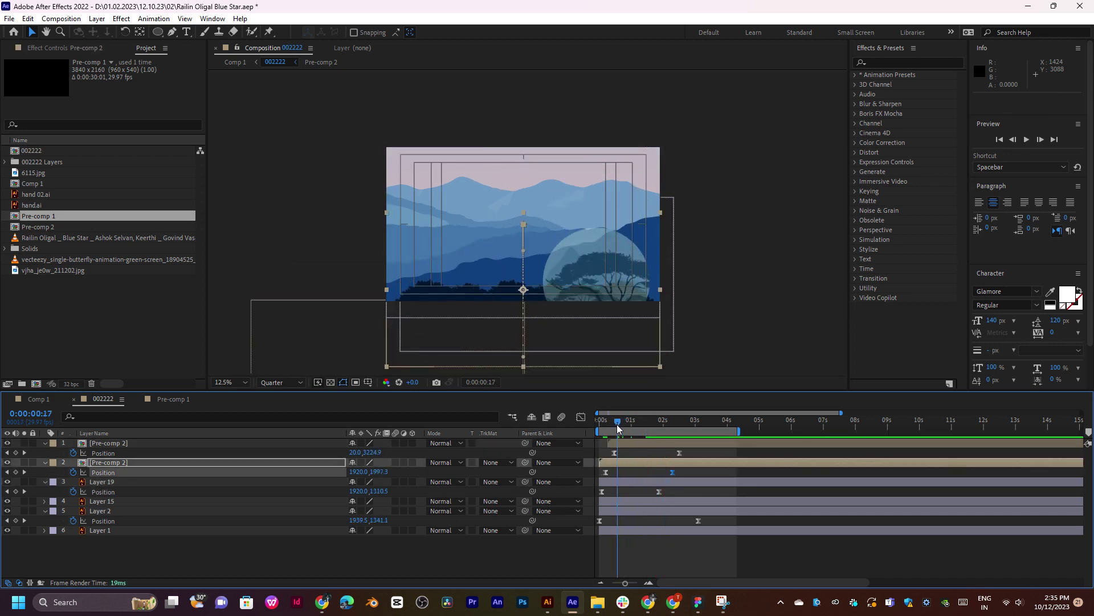
key("space")
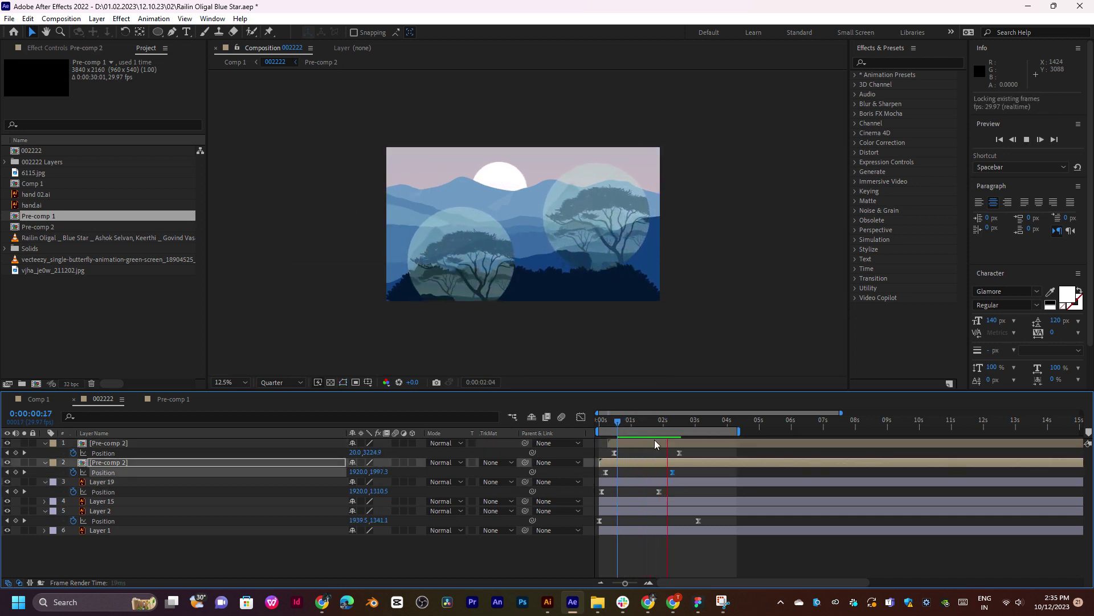
key("space")
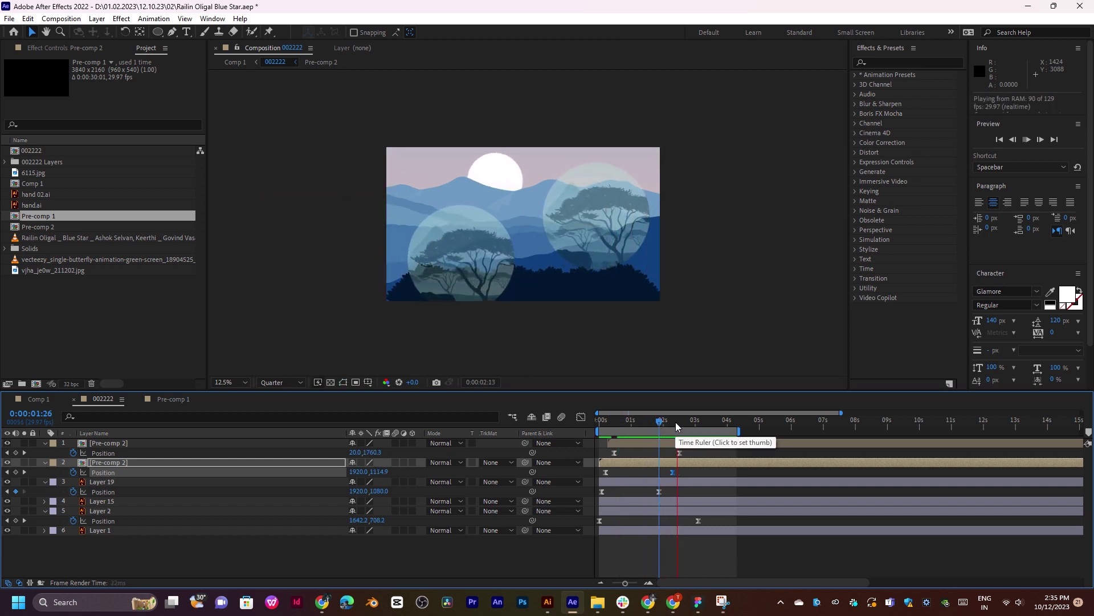
key("space")
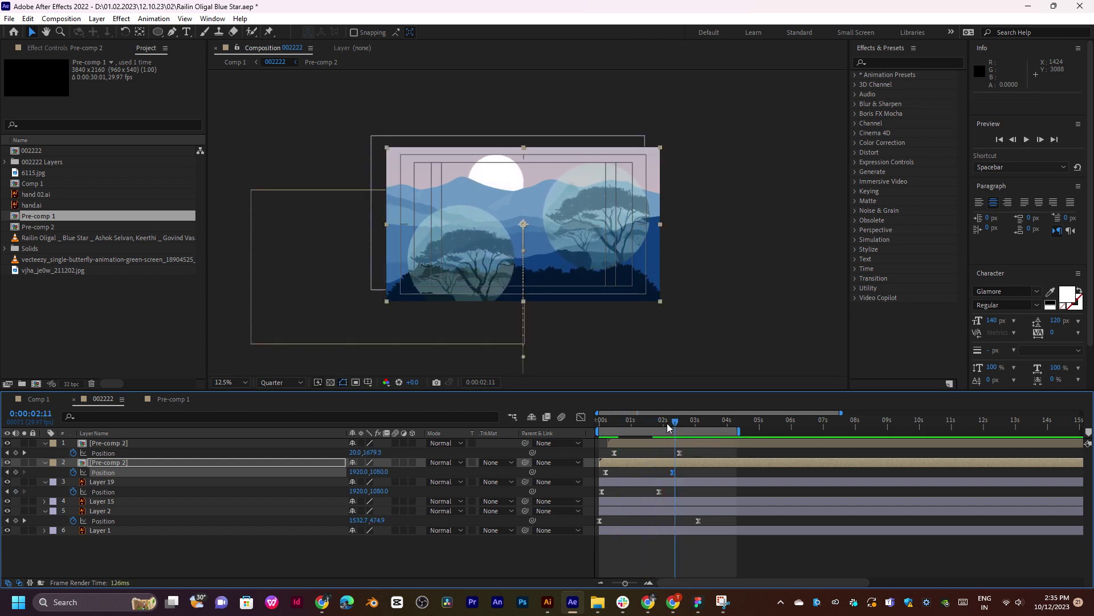
key("space")
key("space")
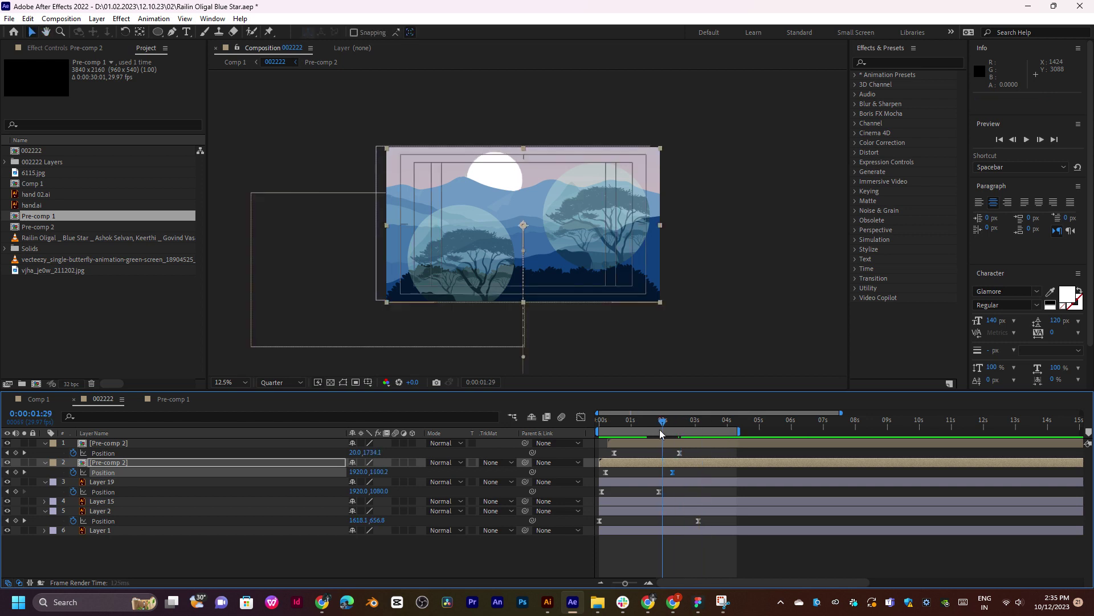
left_click_drag(656, 422, 631, 429)
key("space")
key("space")
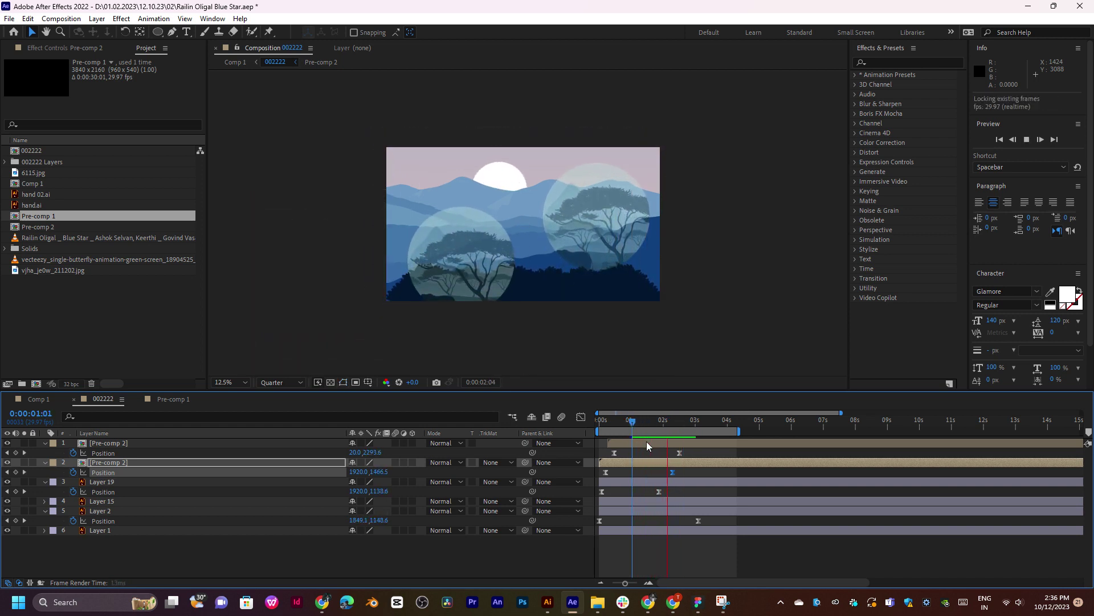
key("space")
left_click(145, 402)
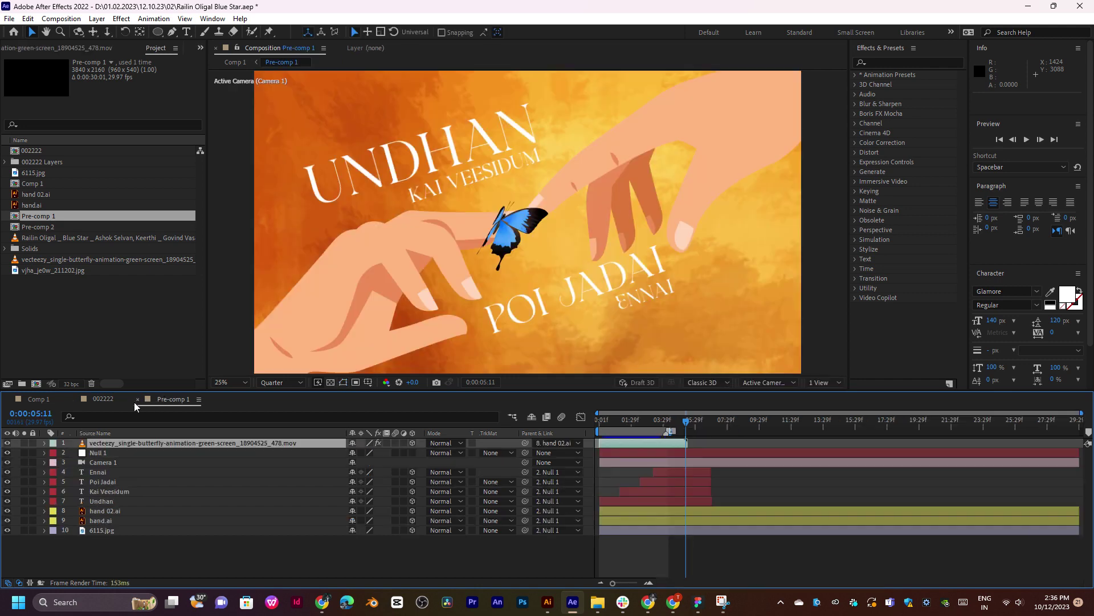
Close Pre-comp 1 and play back Comp 1 from about 5:03 to check the sun and trees against the song.
left_click(137, 399)
left_click(32, 402)
key("space")
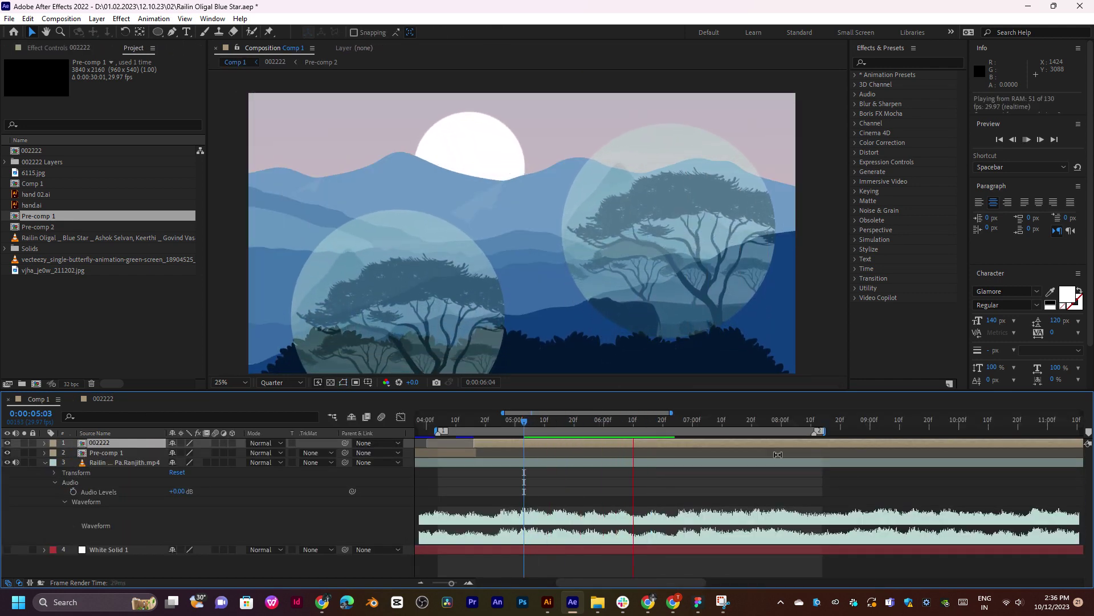
left_click(1013, 603)
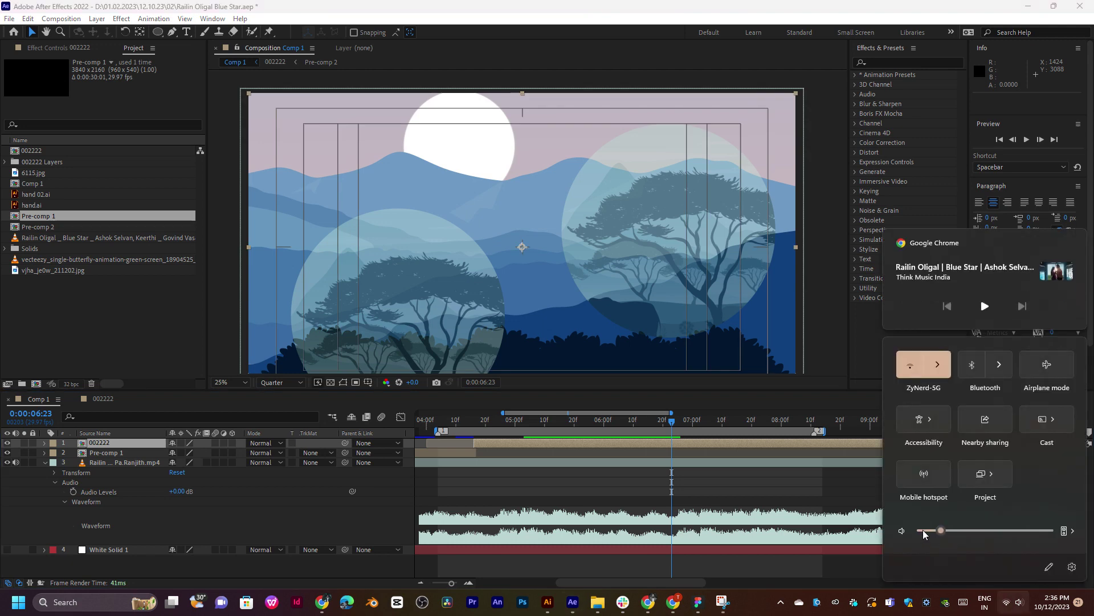
left_click(587, 430)
key("space")
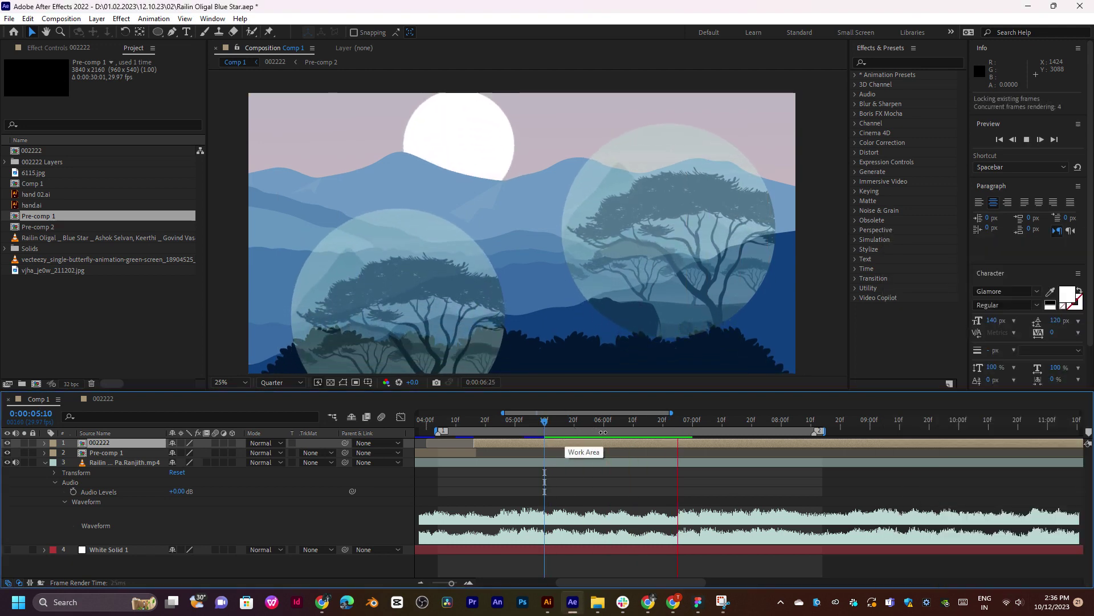
left_click(688, 426)
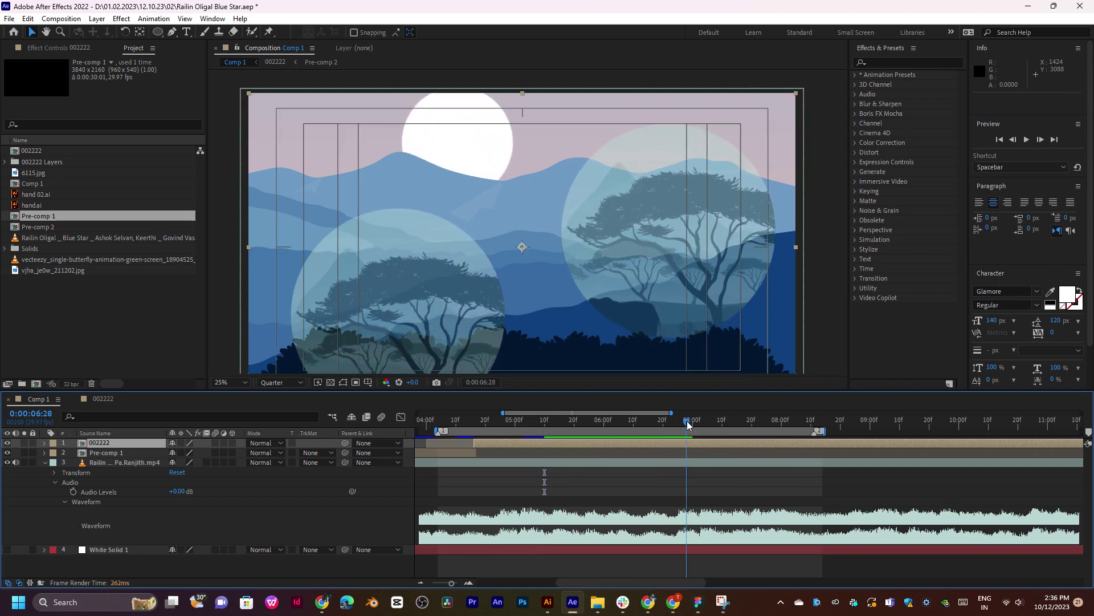
key("space")
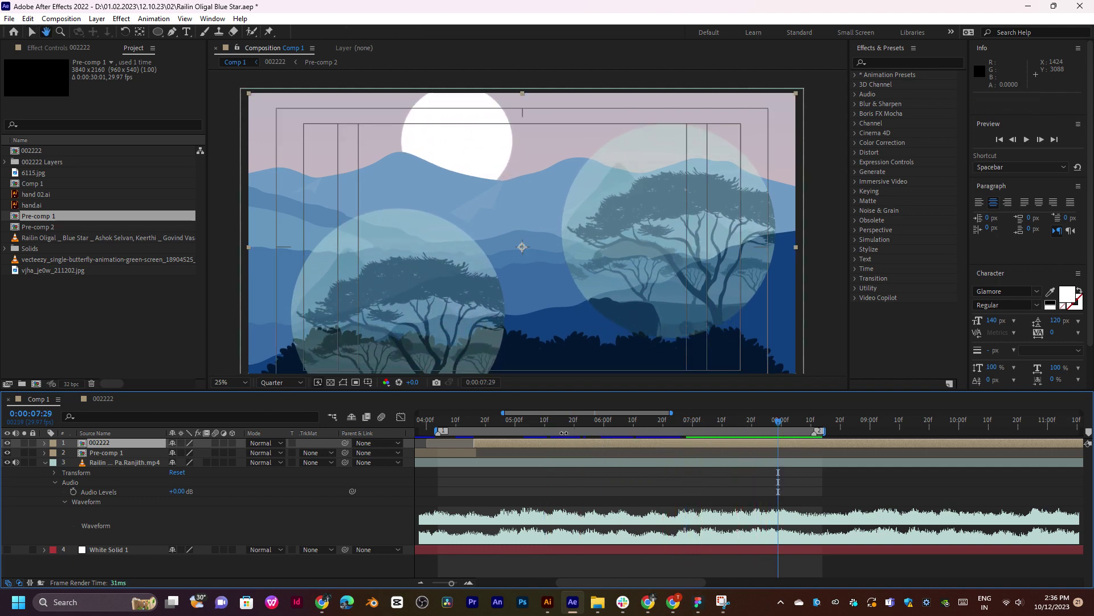
In 002222, move Layer 2's ending position keyframe to 3:29, reposition the sun above the frame at 914, -564, and preview.
double_click(561, 447)
left_click(723, 482)
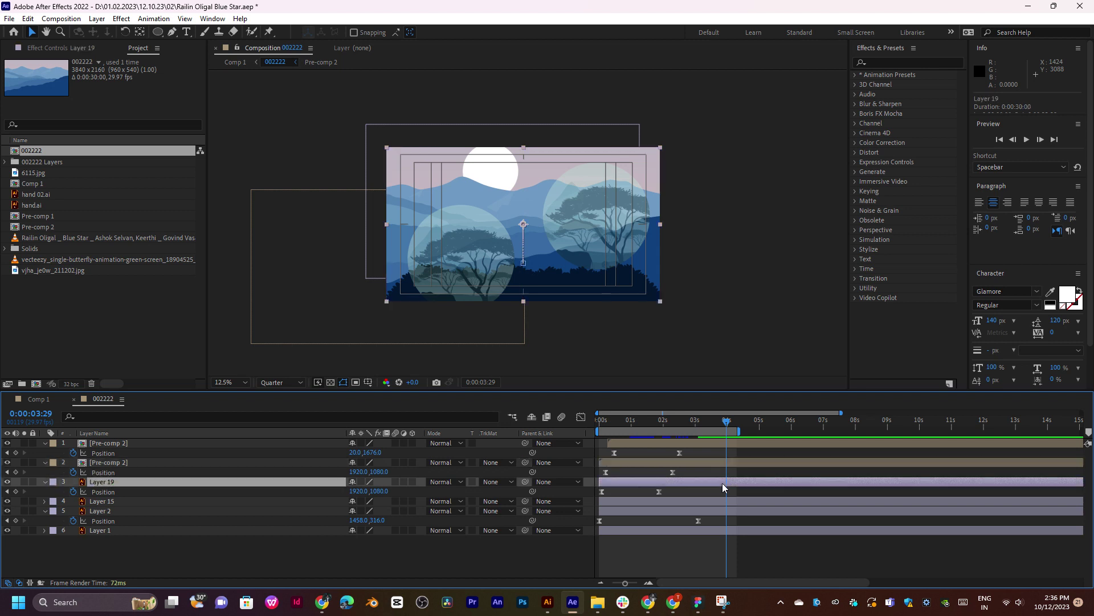
left_click(729, 503)
left_click(734, 512)
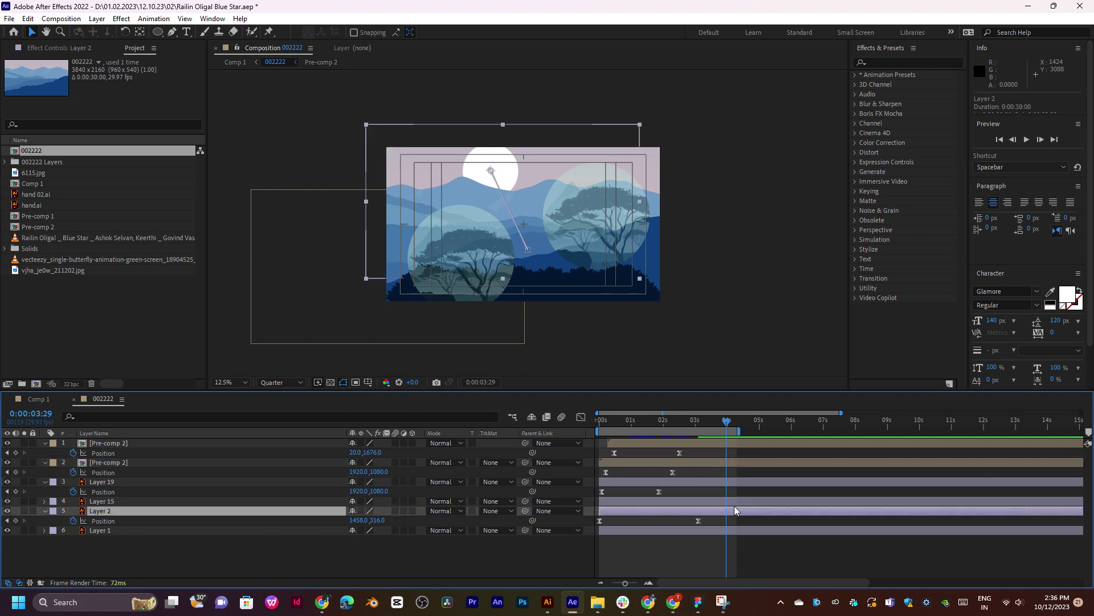
left_click_drag(698, 521, 726, 525)
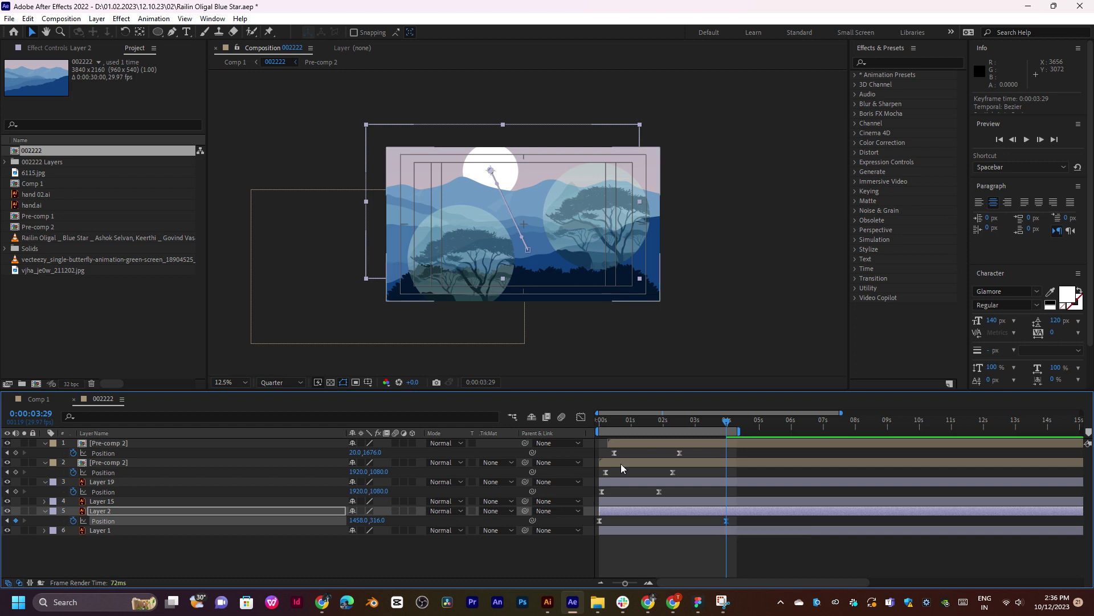
left_click_drag(510, 180, 471, 117)
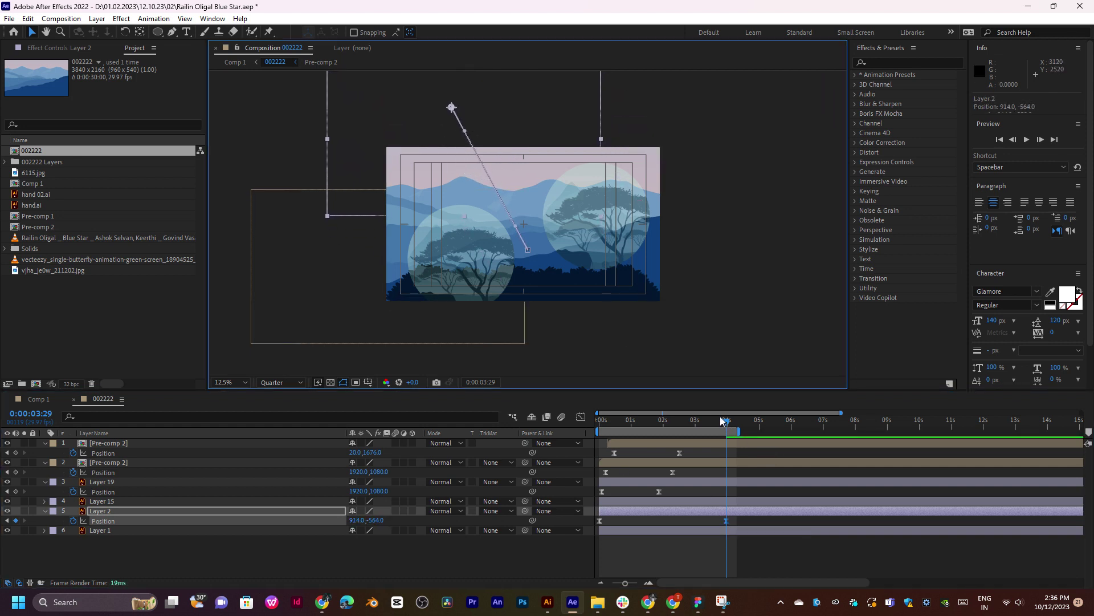
left_click_drag(721, 420, 656, 423)
key("space")
key("space")
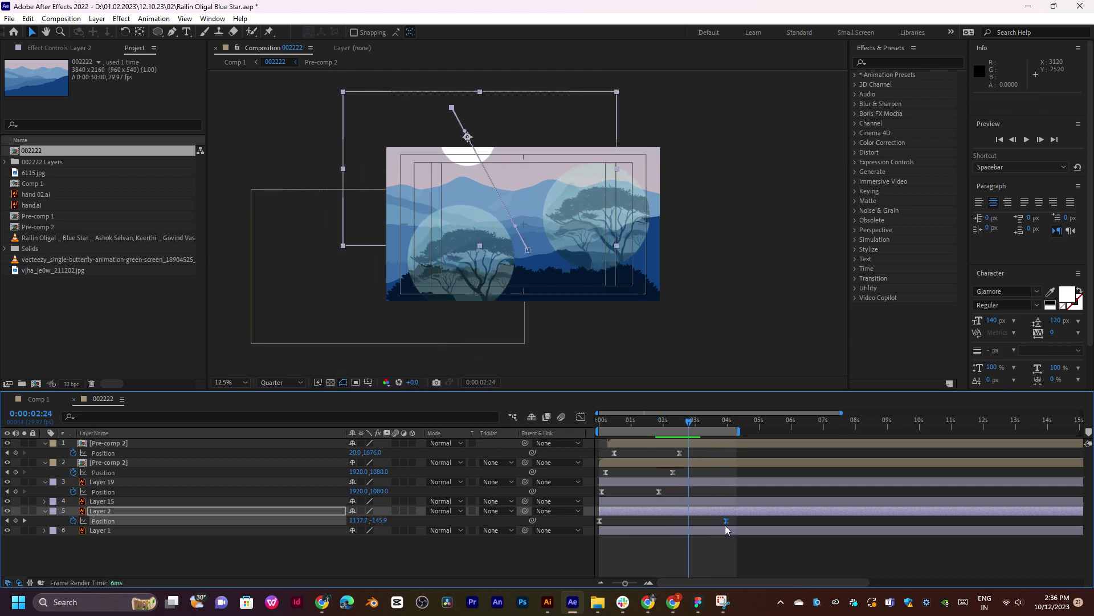
Reshape the speed curve of Layer 2's position keyframes in the graph editor for a fast start and slow finish, and preview the rising sun.
left_click_drag(727, 525, 593, 529)
left_click(581, 417)
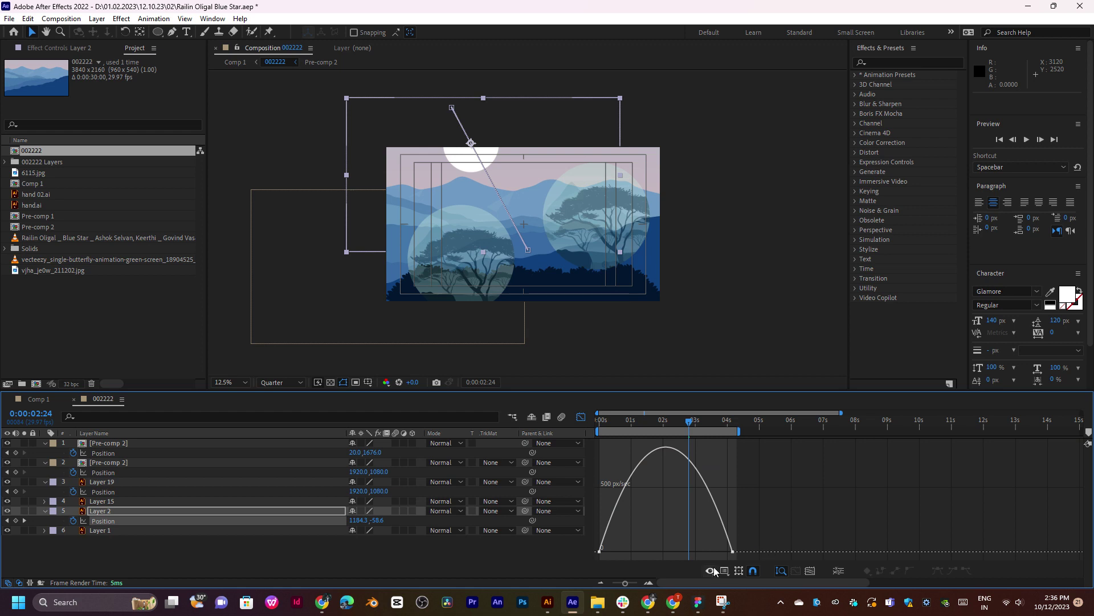
left_click_drag(708, 561, 604, 554)
left_click(582, 419)
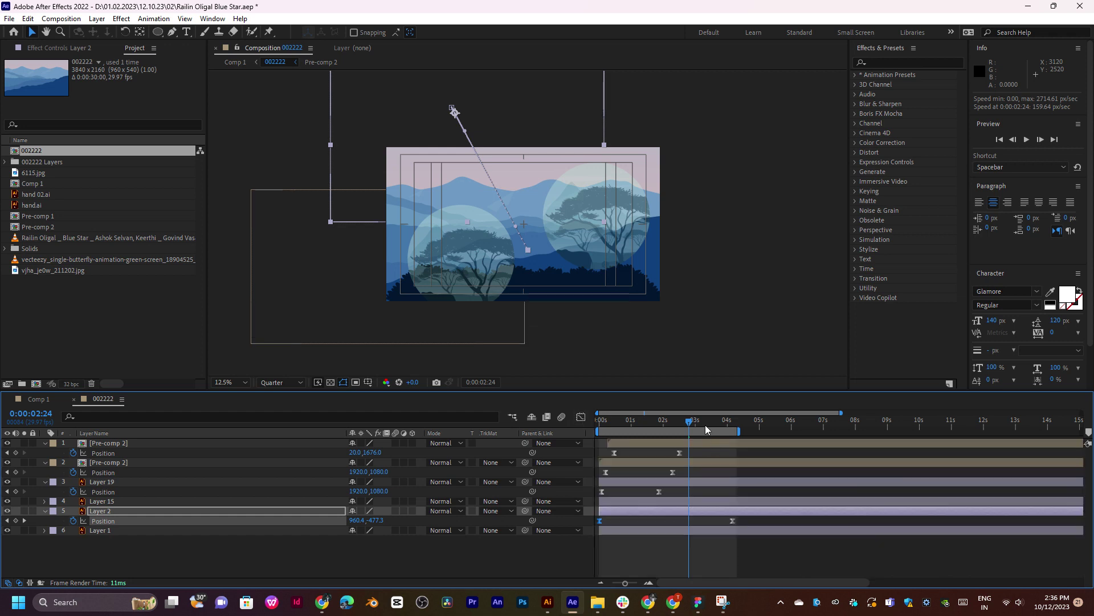
left_click_drag(689, 422, 653, 432)
key("space")
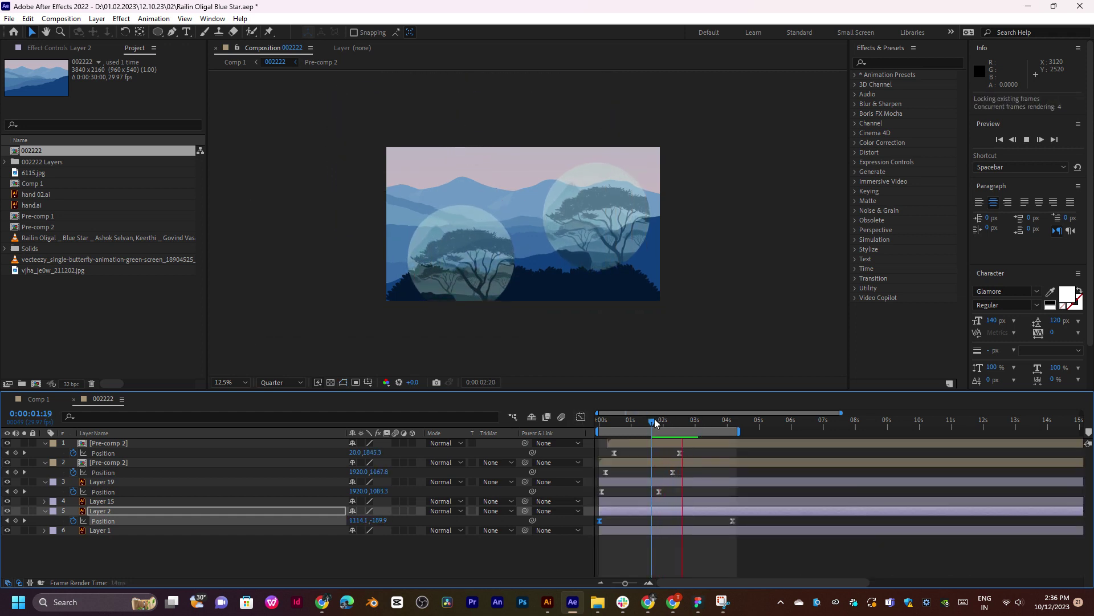
left_click(607, 423)
key("space")
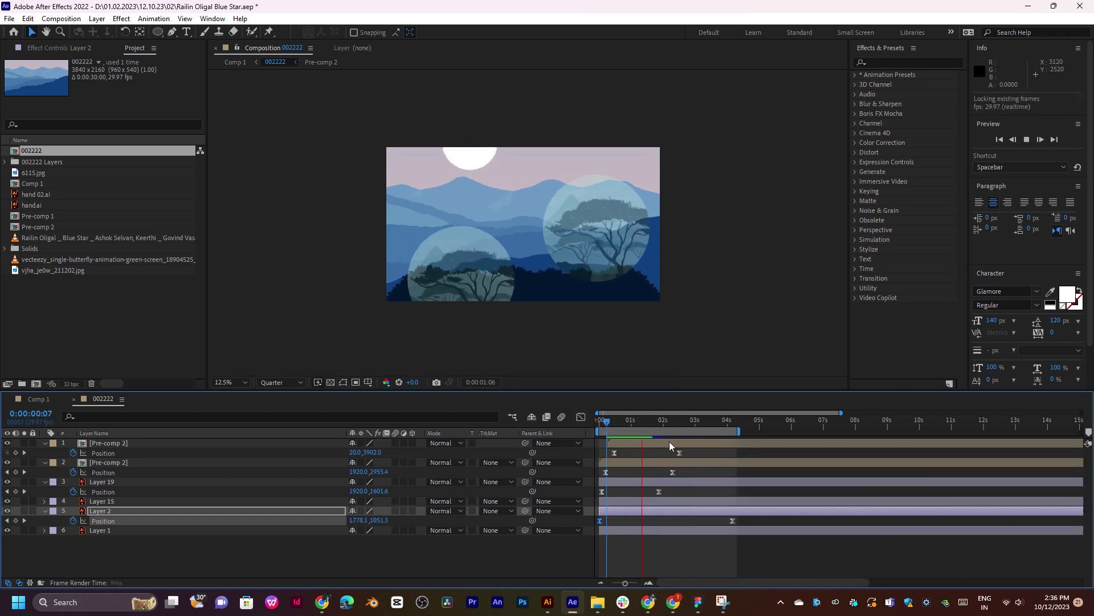
left_click(666, 422)
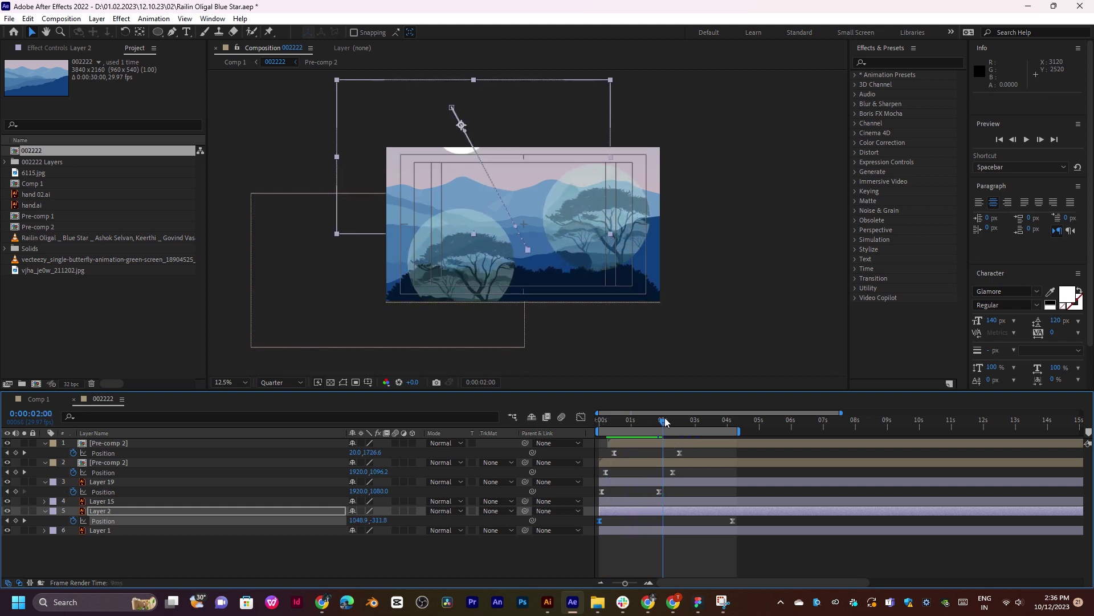
left_click_drag(666, 422, 610, 438)
key("space")
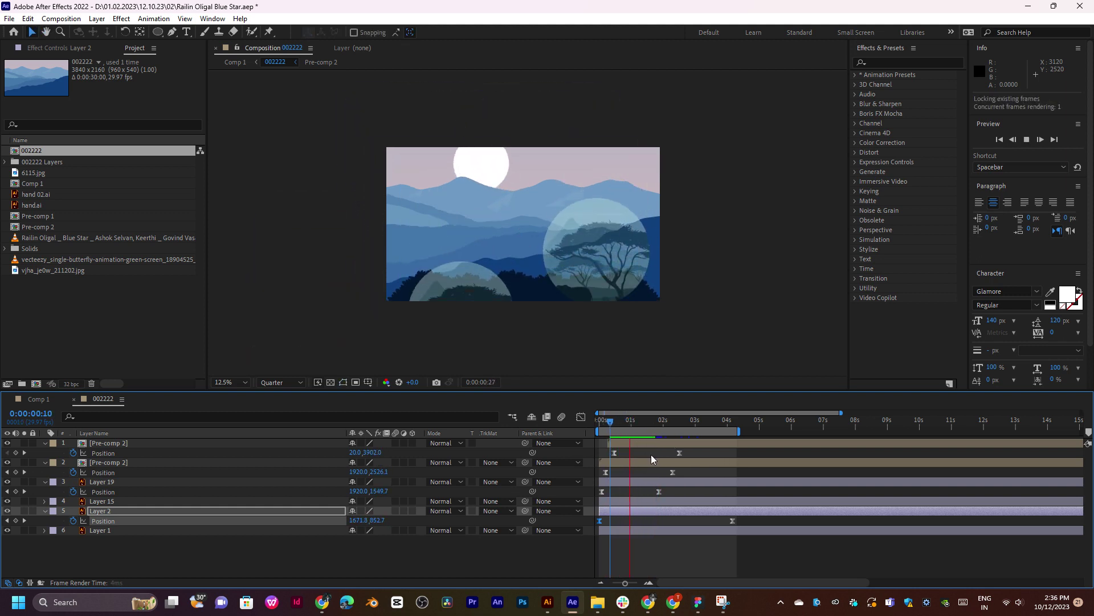
key("space")
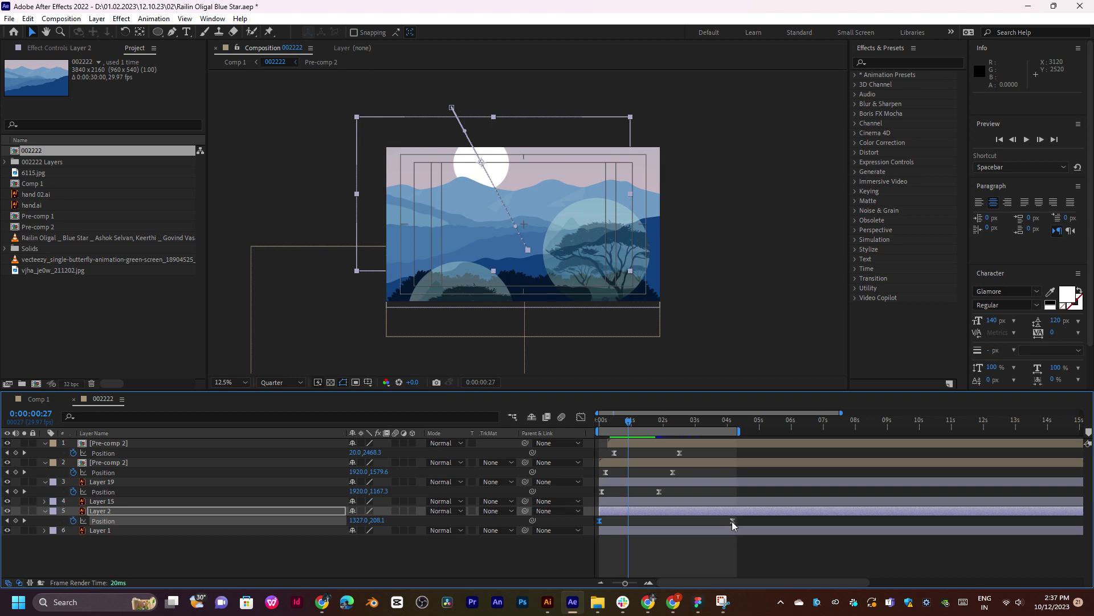
Move Layer 2's ending position keyframe to 10:16 to slow the sun, and preview the motion in 002222 and Comp 1.
left_click_drag(733, 521, 936, 520)
key("space")
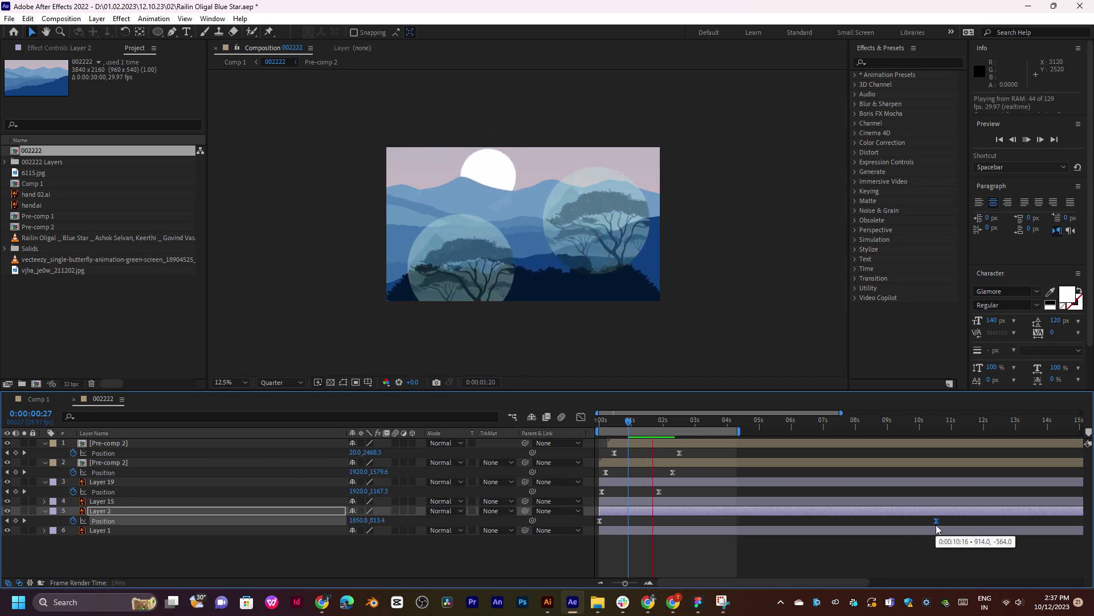
left_click_drag(648, 421, 668, 447)
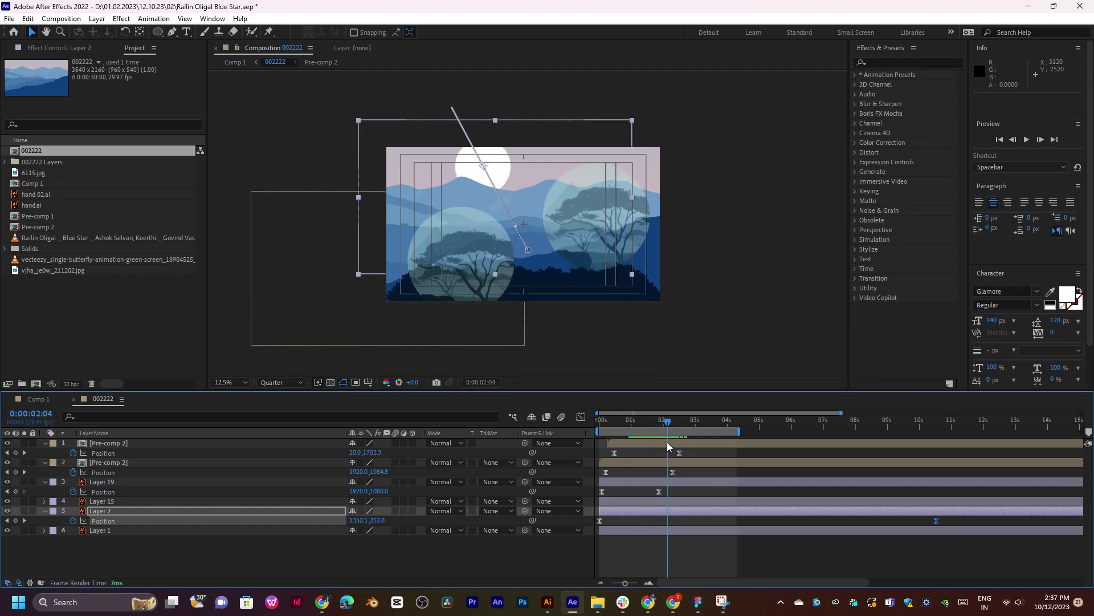
left_click(38, 399)
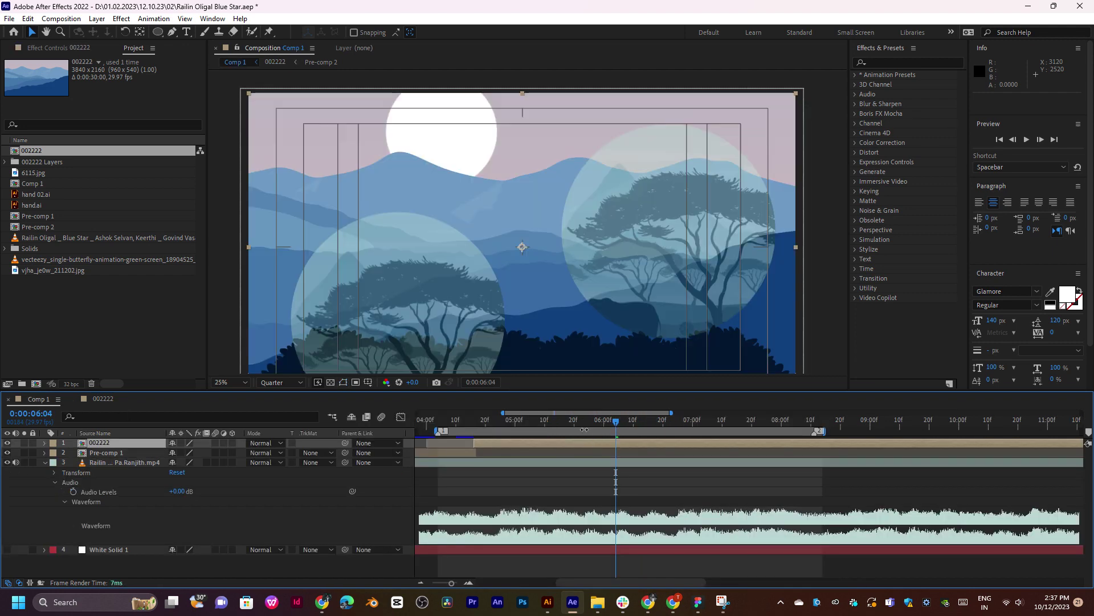
left_click_drag(598, 425, 606, 431)
key("space")
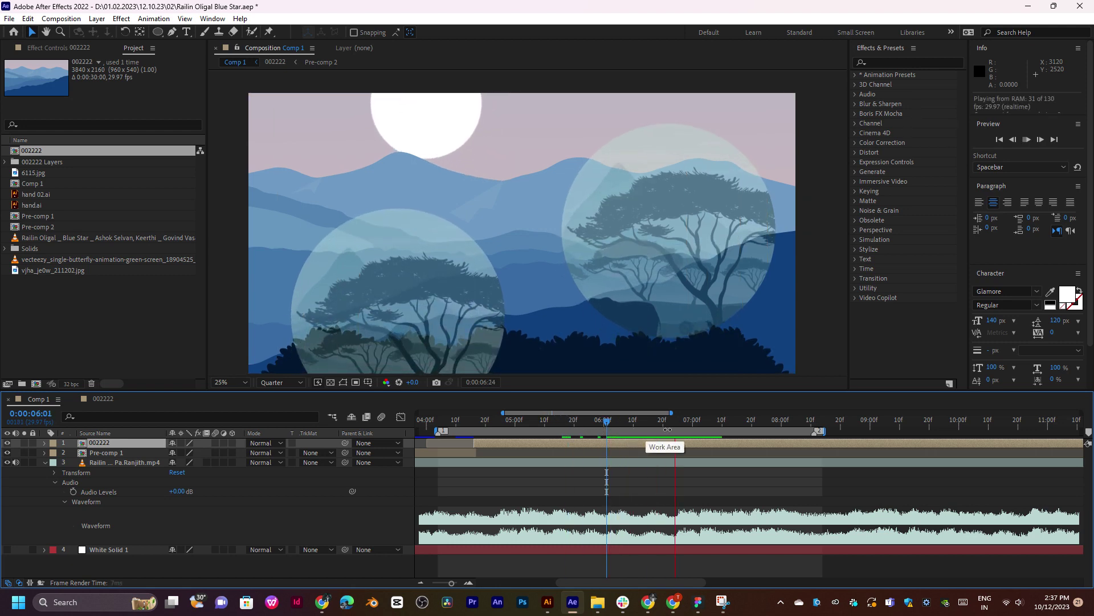
Extend the end of Pre-comp 1 in Comp 1 by 6 frames to a 4:24 duration, and play back the transition into 002222.
left_click(747, 422)
left_click_drag(747, 421, 491, 451)
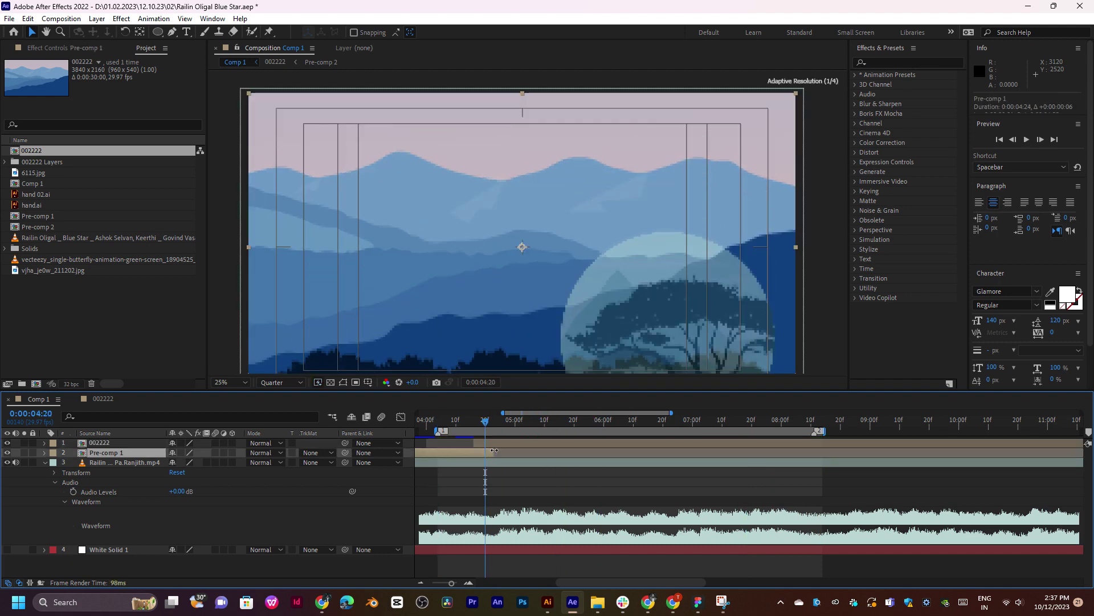
left_click(489, 444)
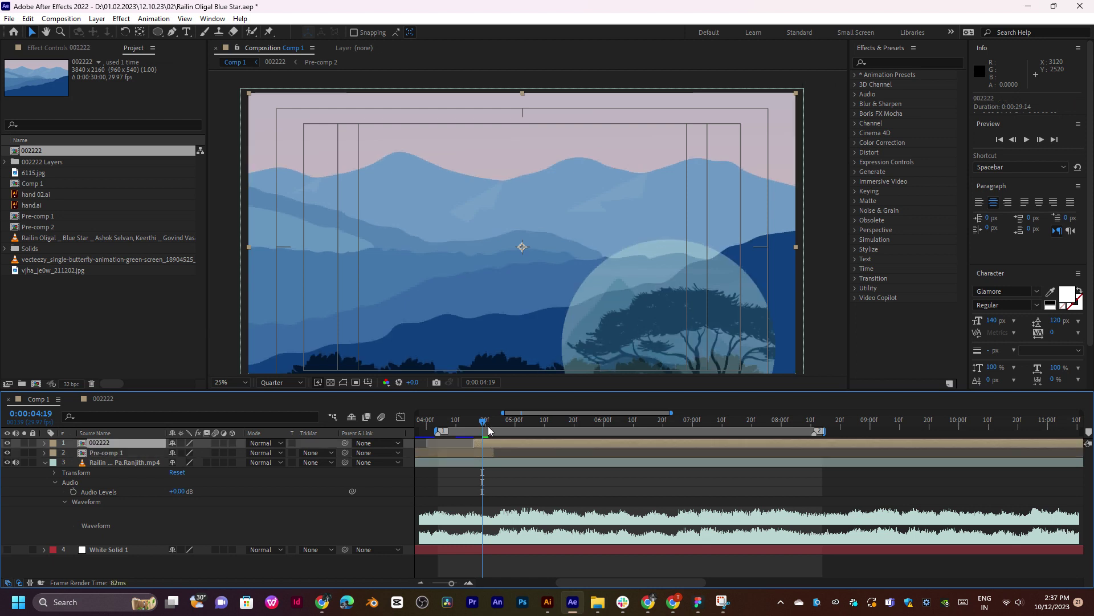
left_click_drag(489, 431, 518, 436)
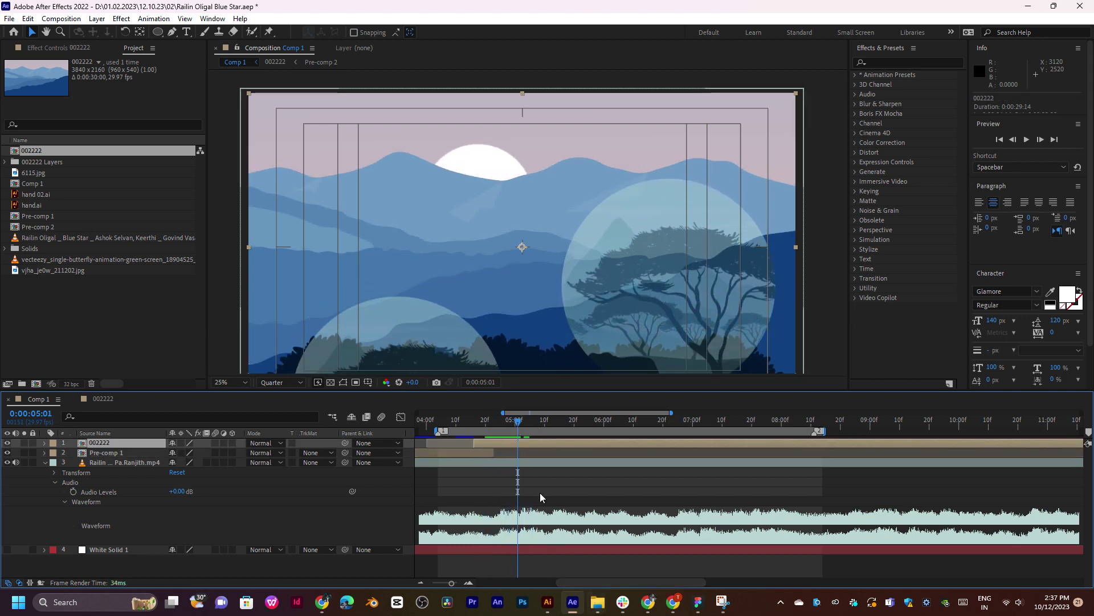
key("space")
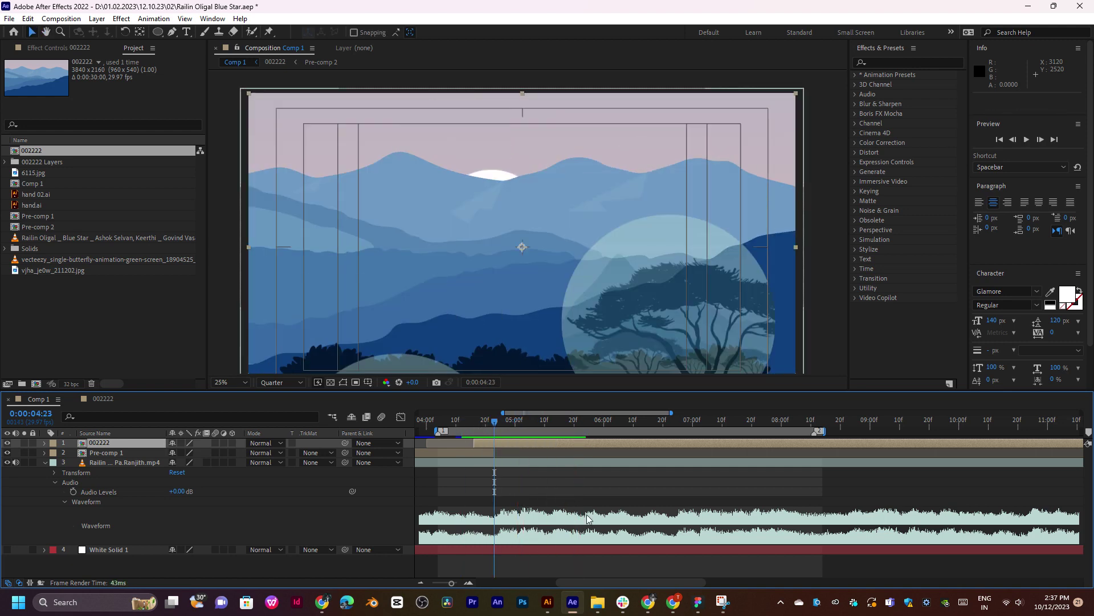
Copy the lyric words "Edhen Thottathil" from the lyrics page in Chrome and return to After Effects.
left_click(648, 602)
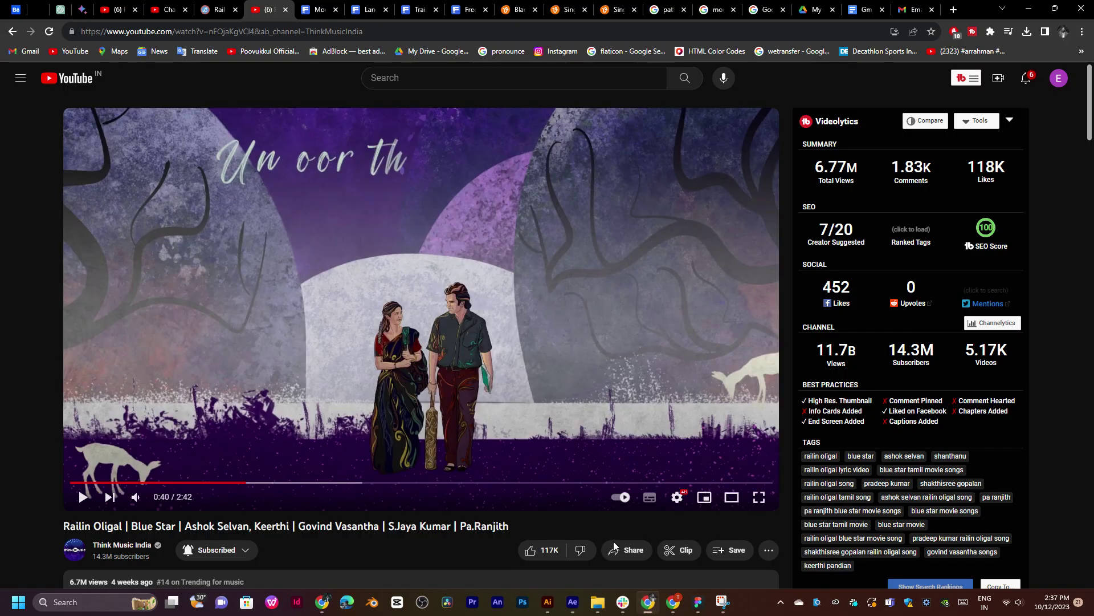
left_click(210, 10)
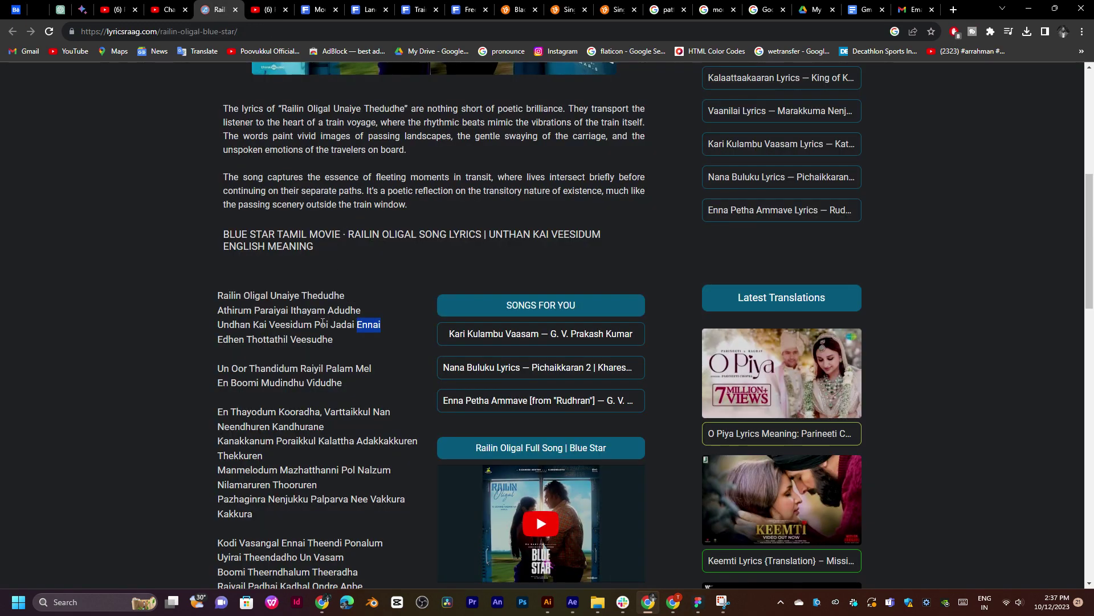
left_click(235, 339)
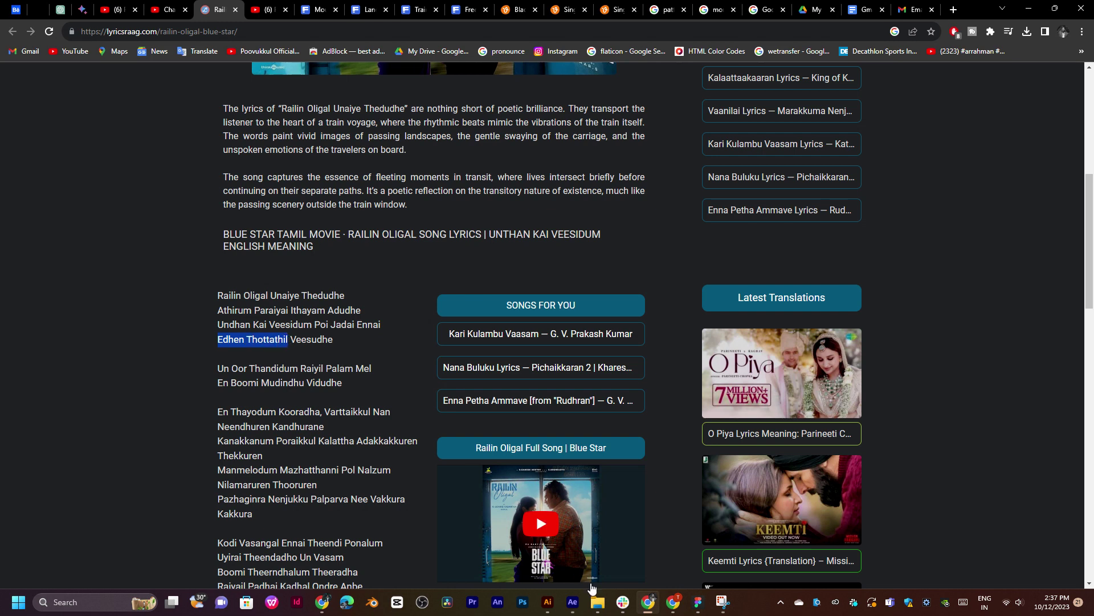
left_click(572, 601)
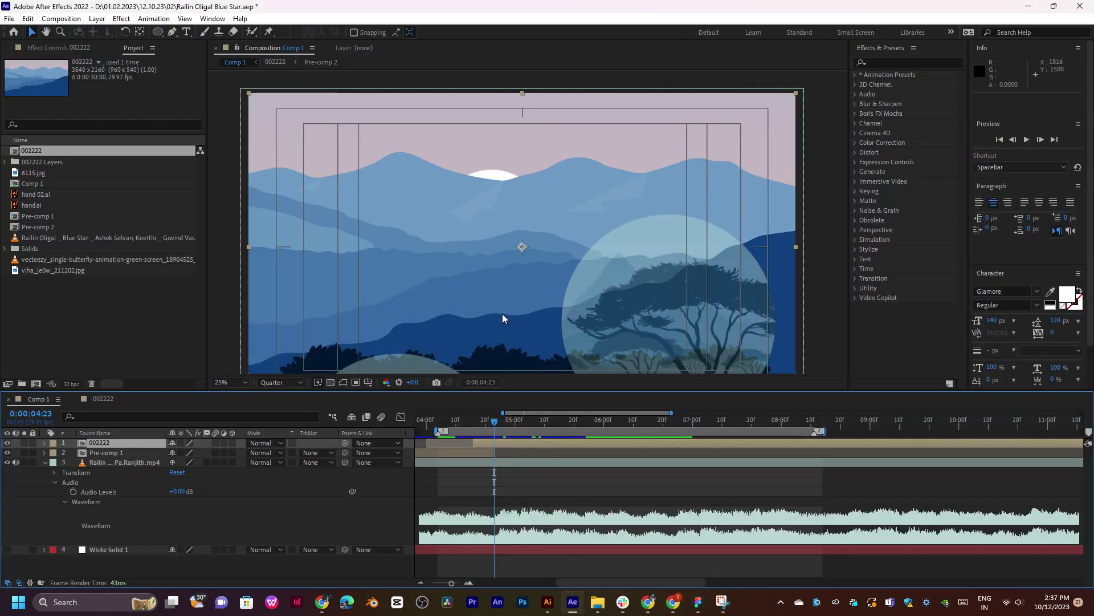
Add a text layer reading "Edhen Thottathil" over the mountains at 0:05 in 002222.
left_click(185, 33)
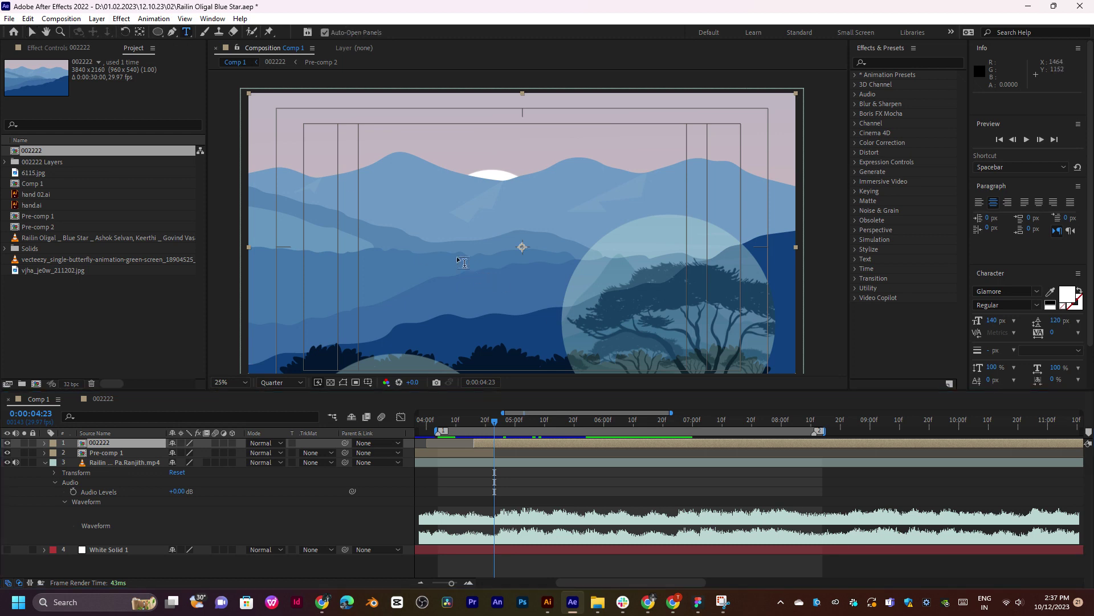
double_click(530, 446)
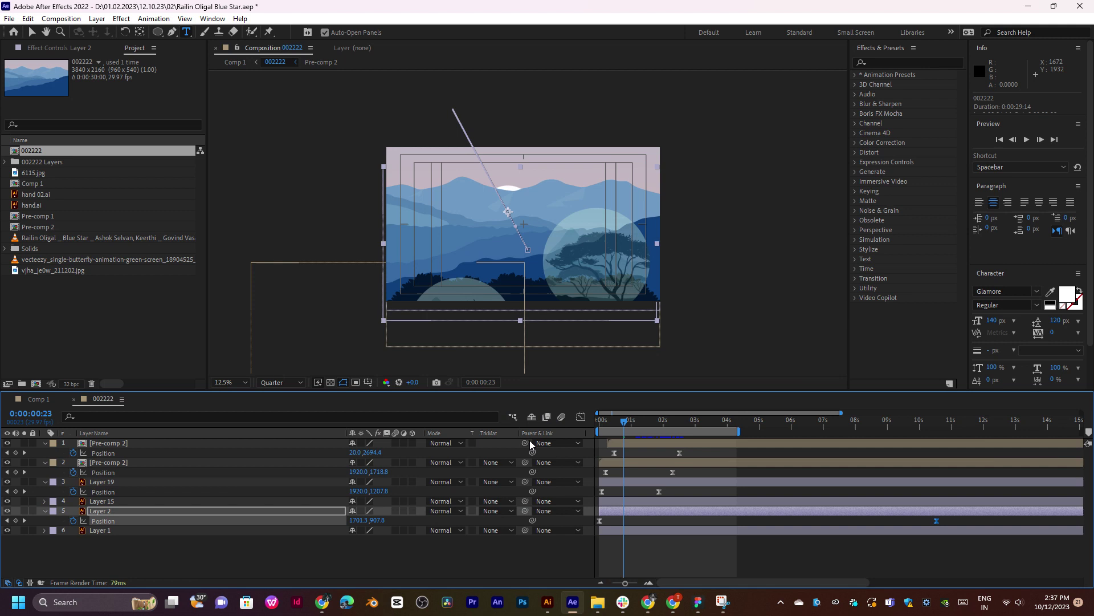
left_click(606, 424)
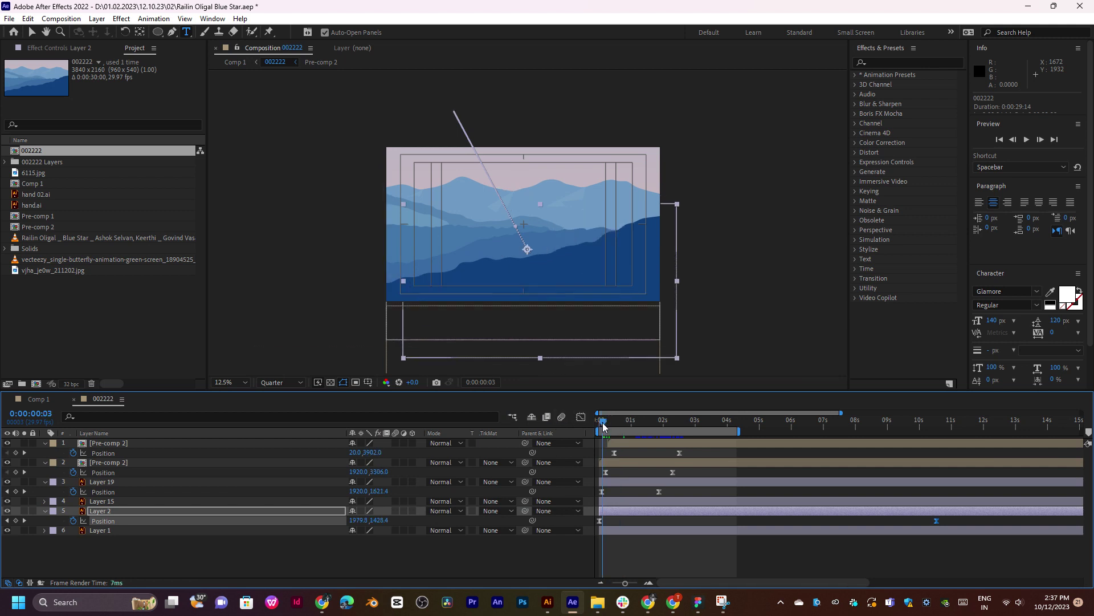
left_click(478, 236)
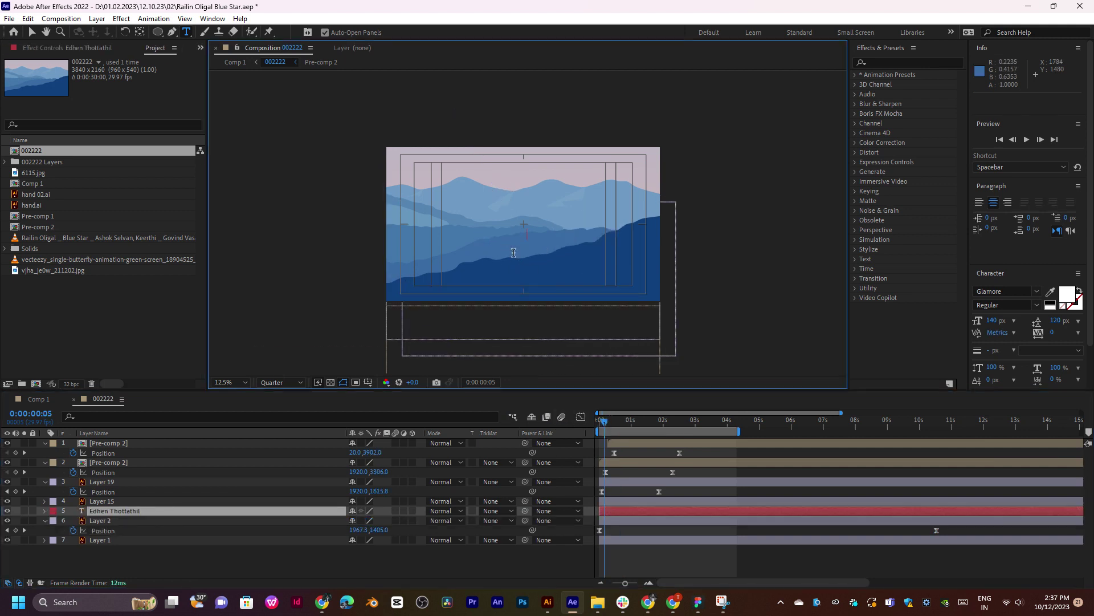
left_click_drag(176, 511, 176, 442)
key("period")
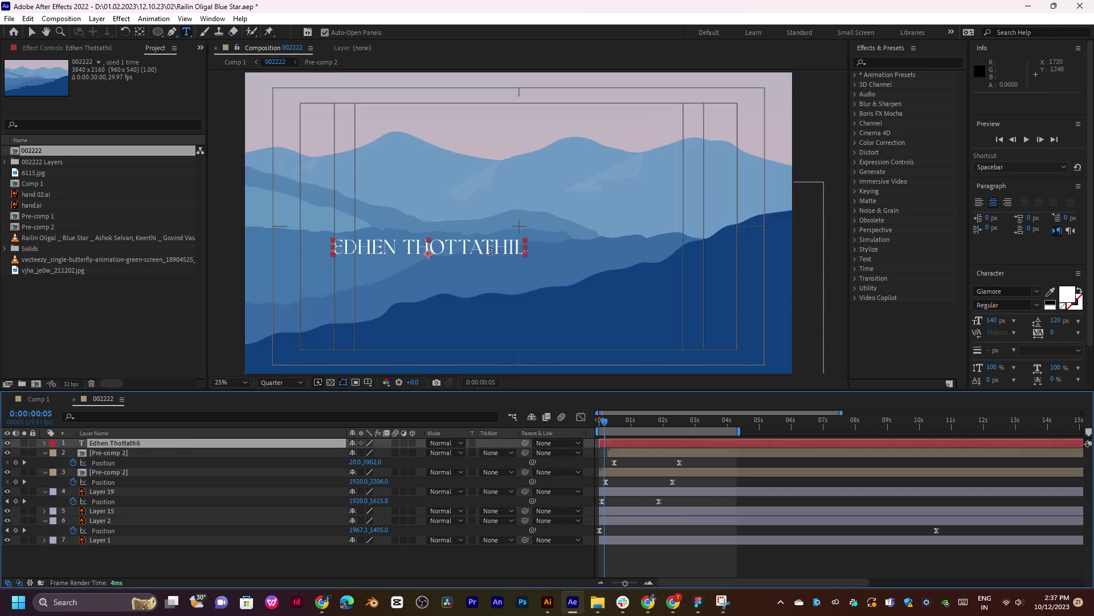
left_click(404, 246)
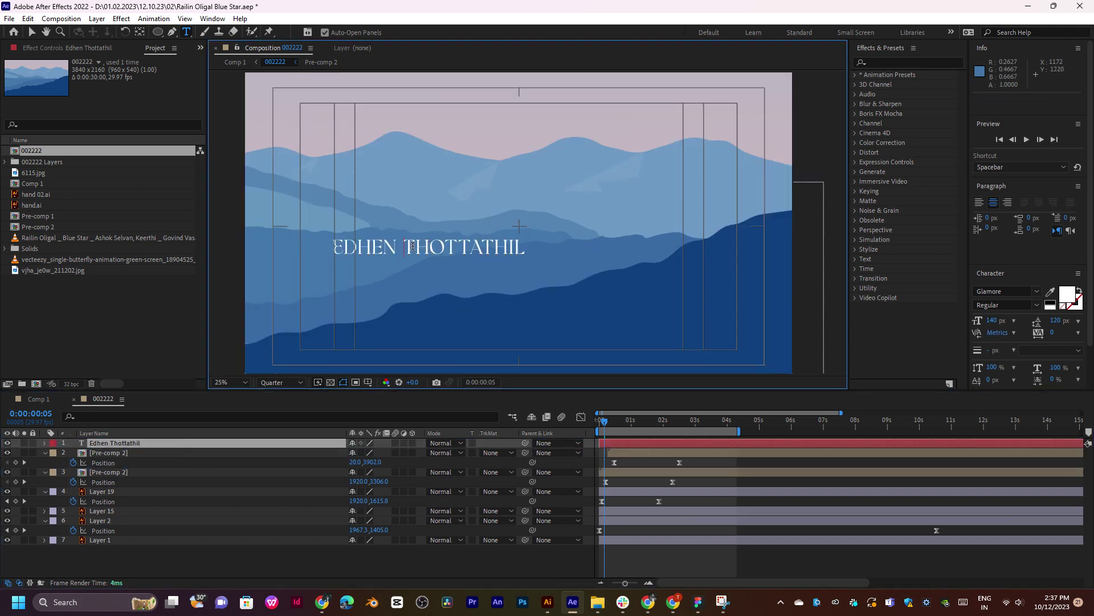
key("Return")
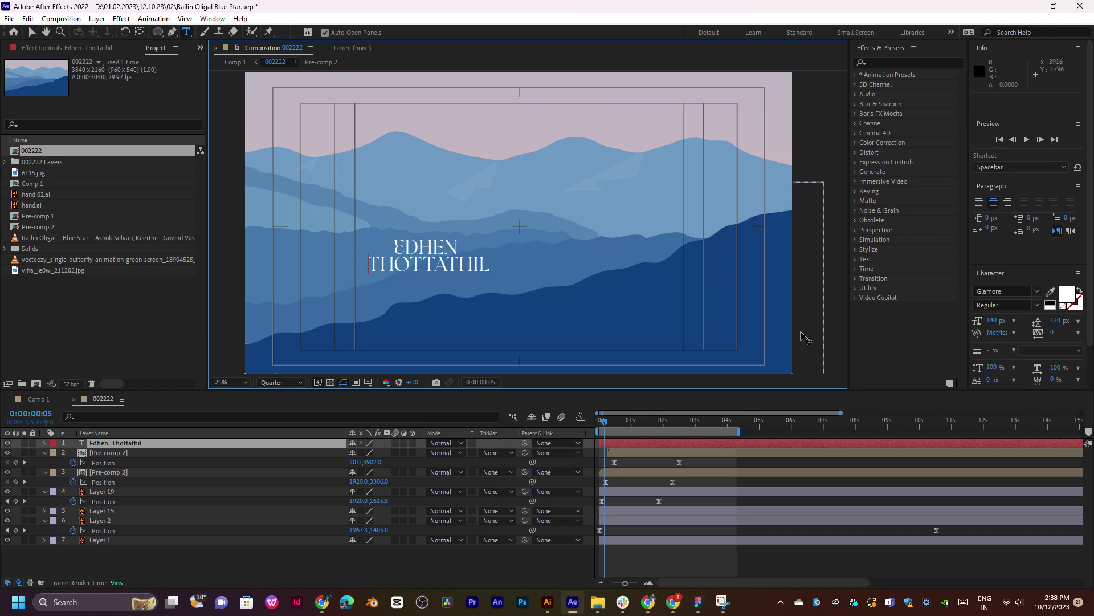
At 1:22, move the Edhen Thottathil text up over the far mountains to about 1100, 632.
left_click(666, 435)
left_click(654, 423)
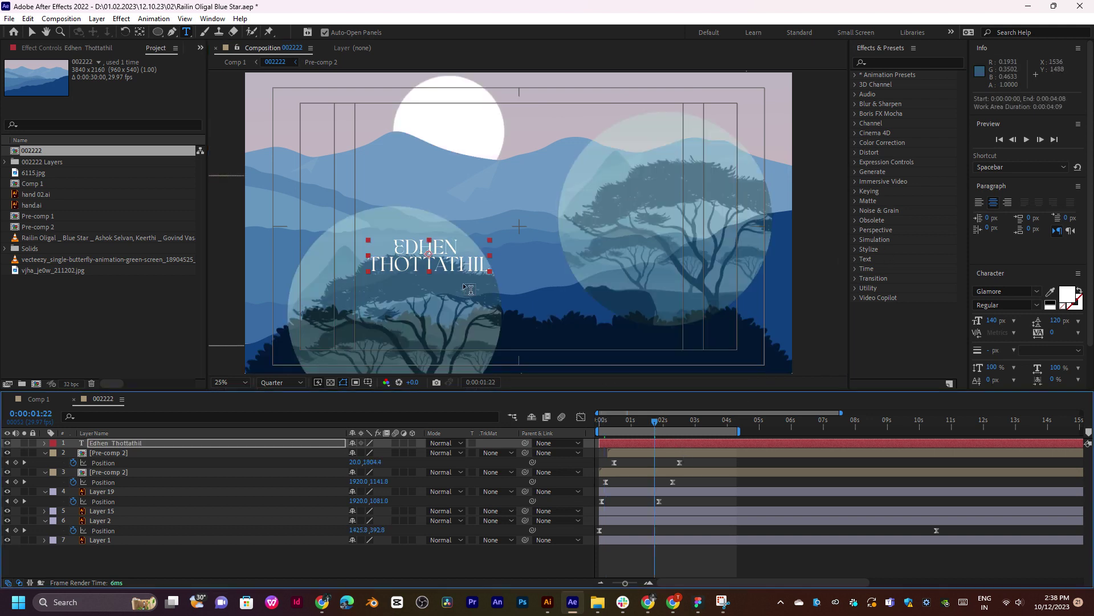
key("v")
left_click_drag(458, 265, 410, 187)
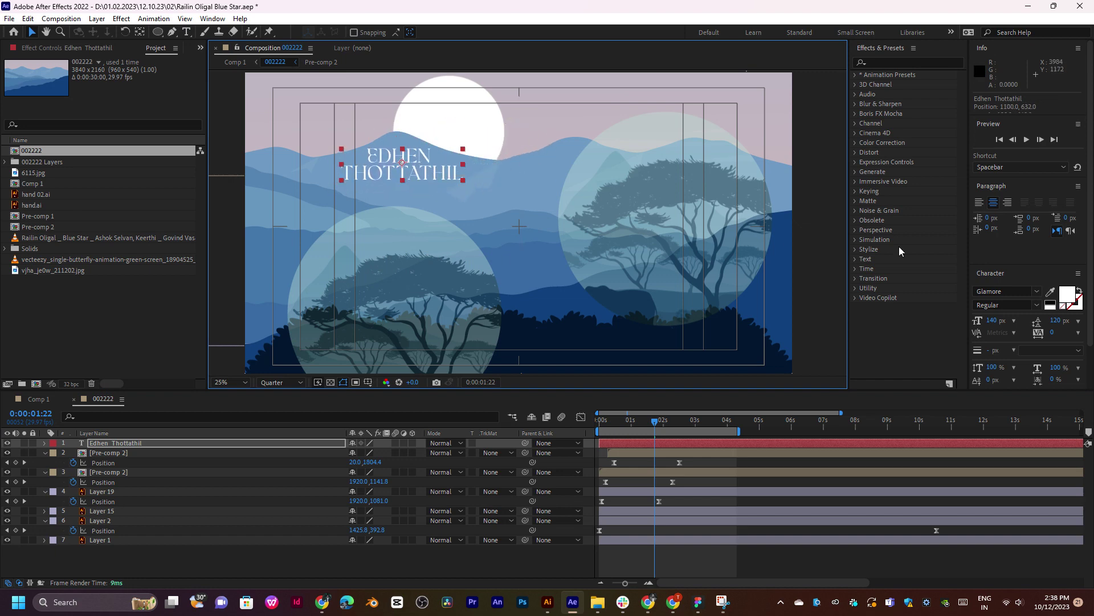
Recolour the Edhen Thottathil text dark navy, sampling the colour from the foreground bushes.
left_click(1075, 297)
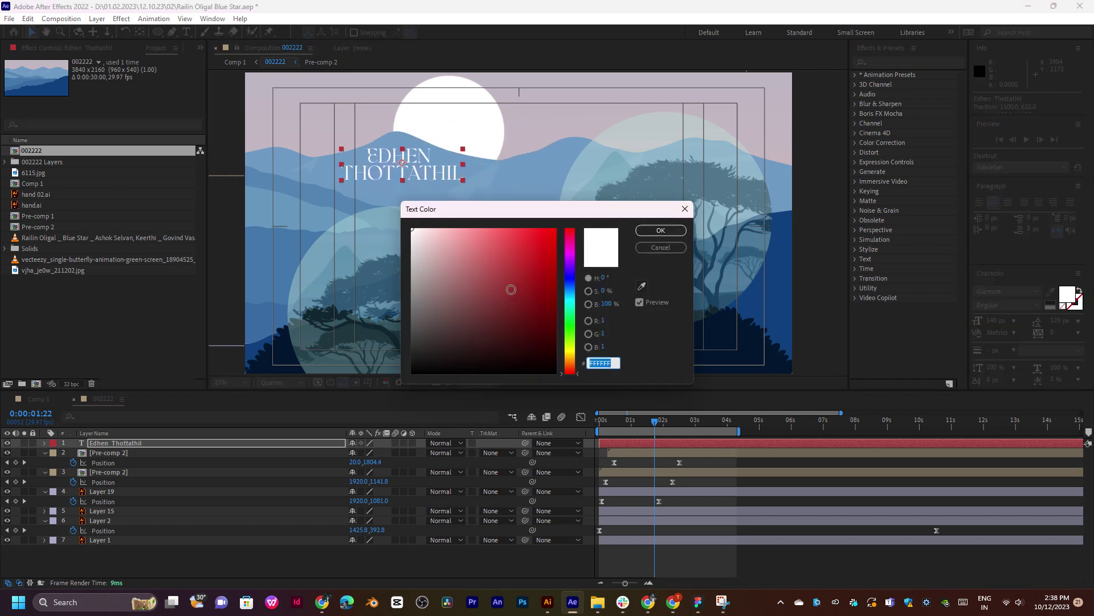
left_click_drag(512, 289, 397, 389)
left_click(642, 287)
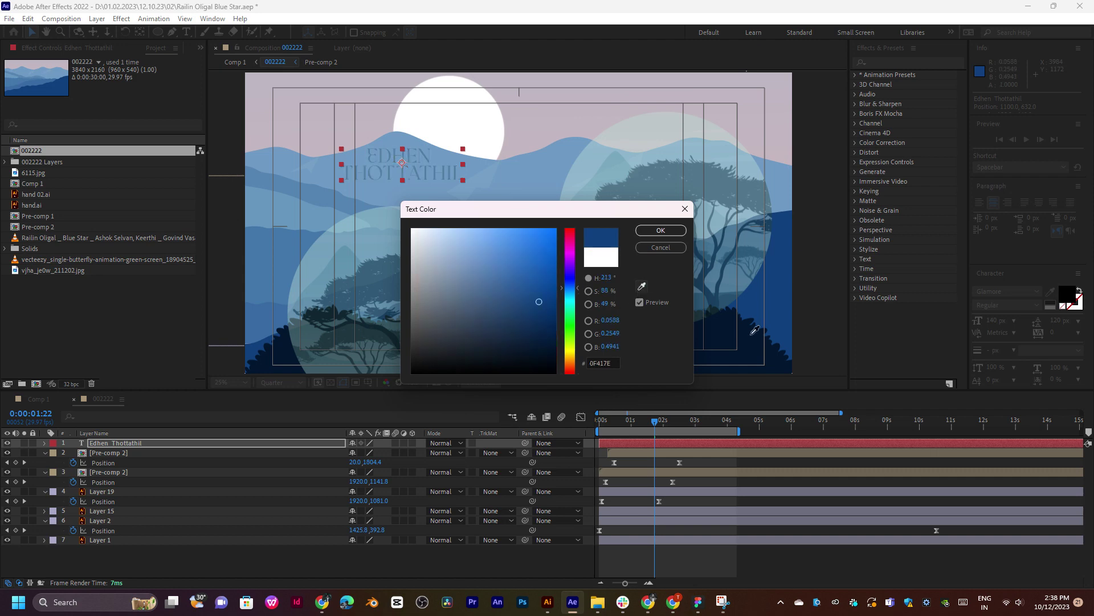
left_click(755, 345)
left_click(660, 231)
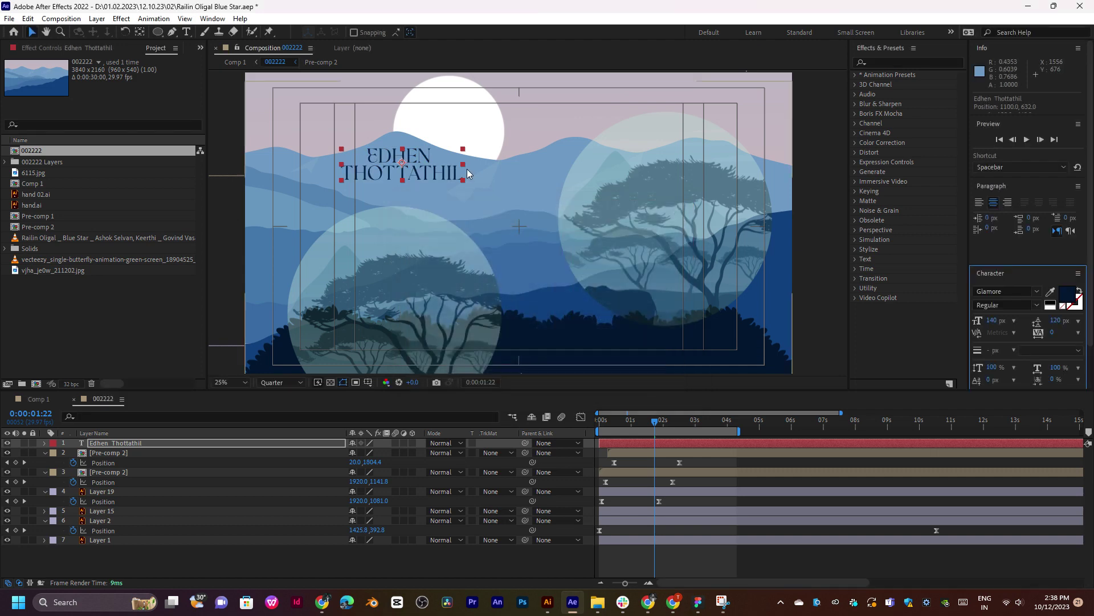
Place the Edhen Thottathil text over the sun and scale it to 150%.
left_click_drag(436, 165, 500, 135)
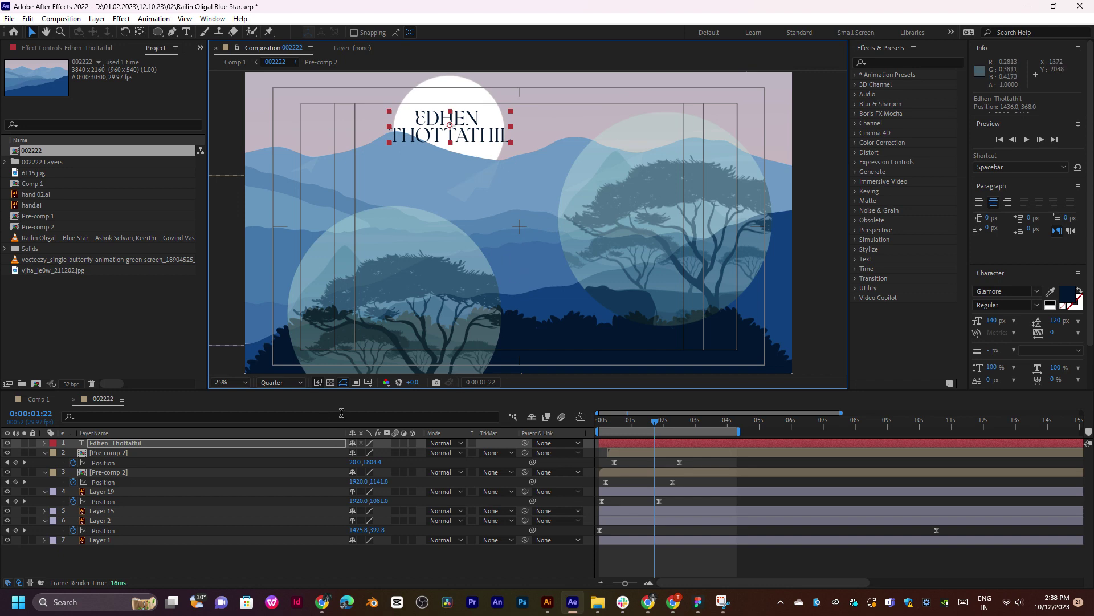
key("s")
left_click_drag(372, 452, 406, 452)
left_click_drag(551, 174, 475, 146)
Parent the Edhen Thottathil layer to Layer 2 at 3:00 so the text follows the sun, and preview the motion.
left_click(604, 422)
key("space")
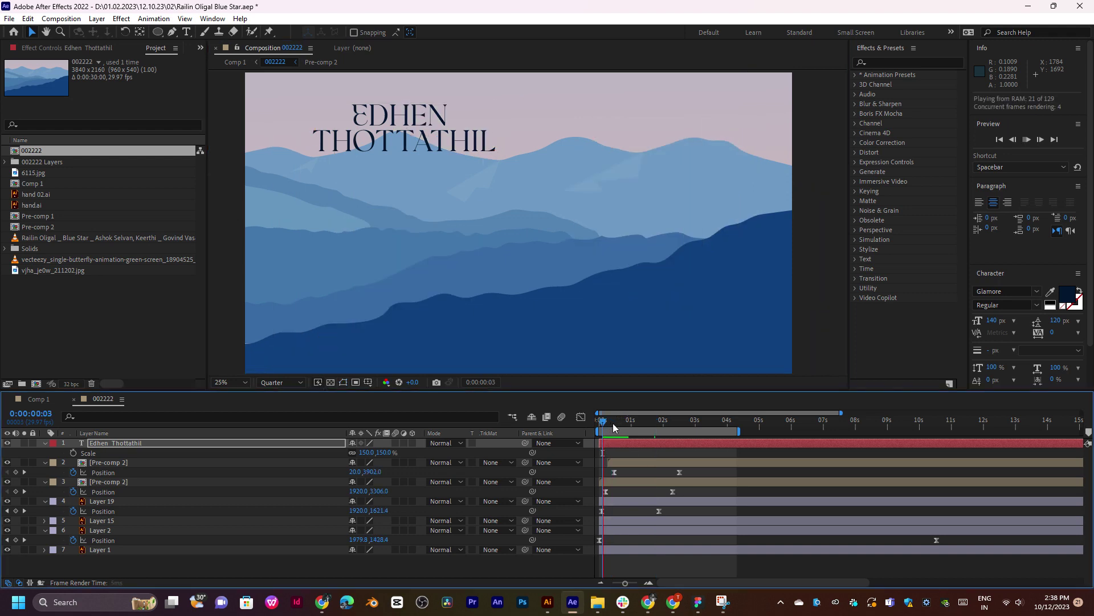
left_click_drag(611, 421, 692, 427)
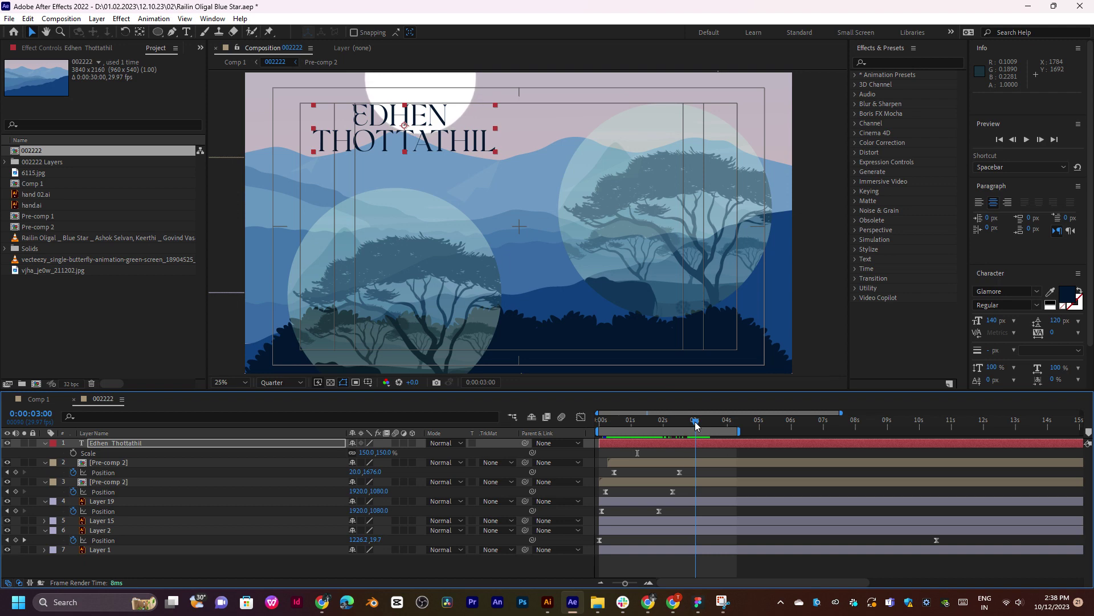
left_click_drag(525, 444, 110, 530)
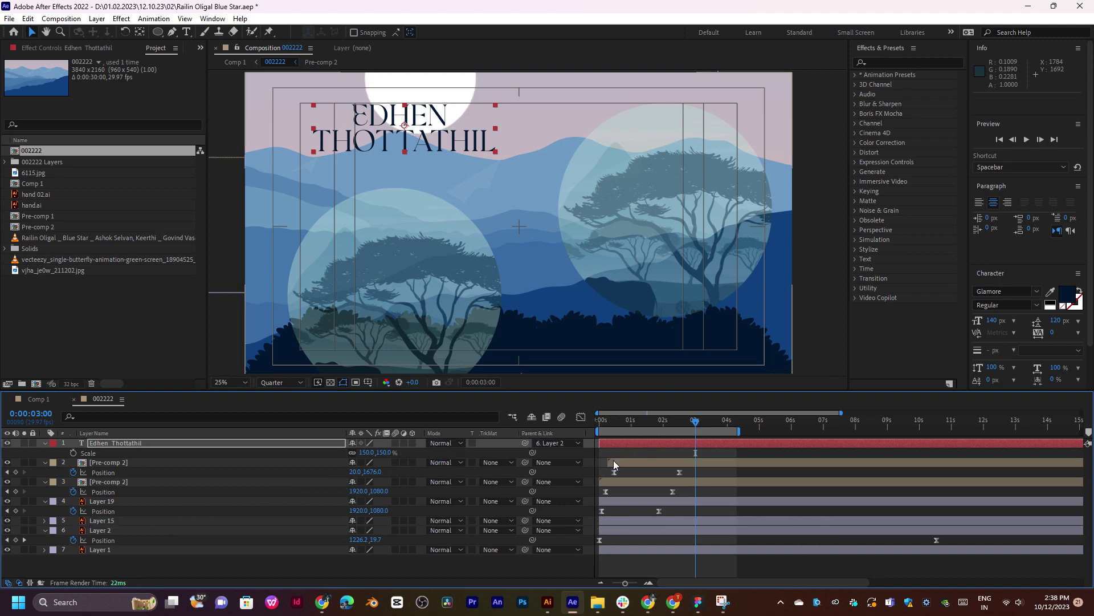
key("space")
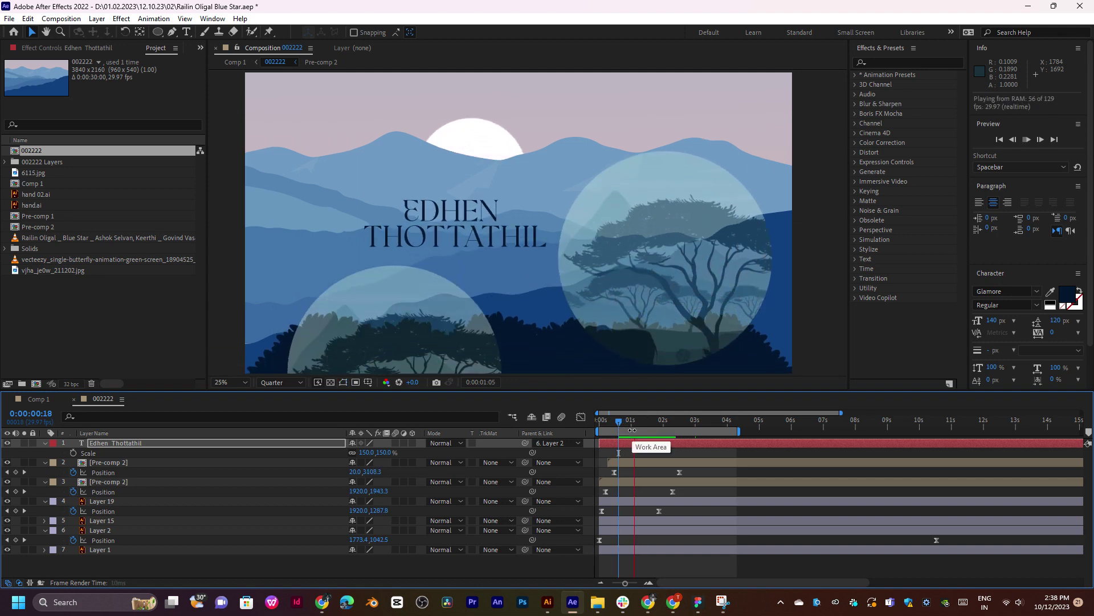
key("space")
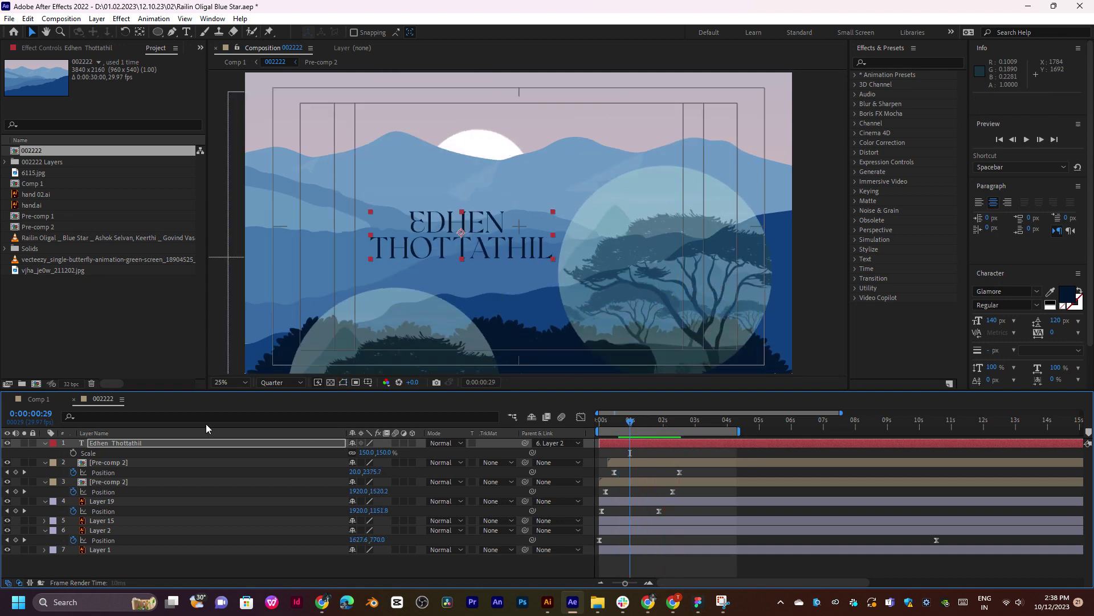
Play back Comp 1 to check the Edhen Thottathil text against the song and find the cue for the following lyric.
left_click(37, 399)
key("space")
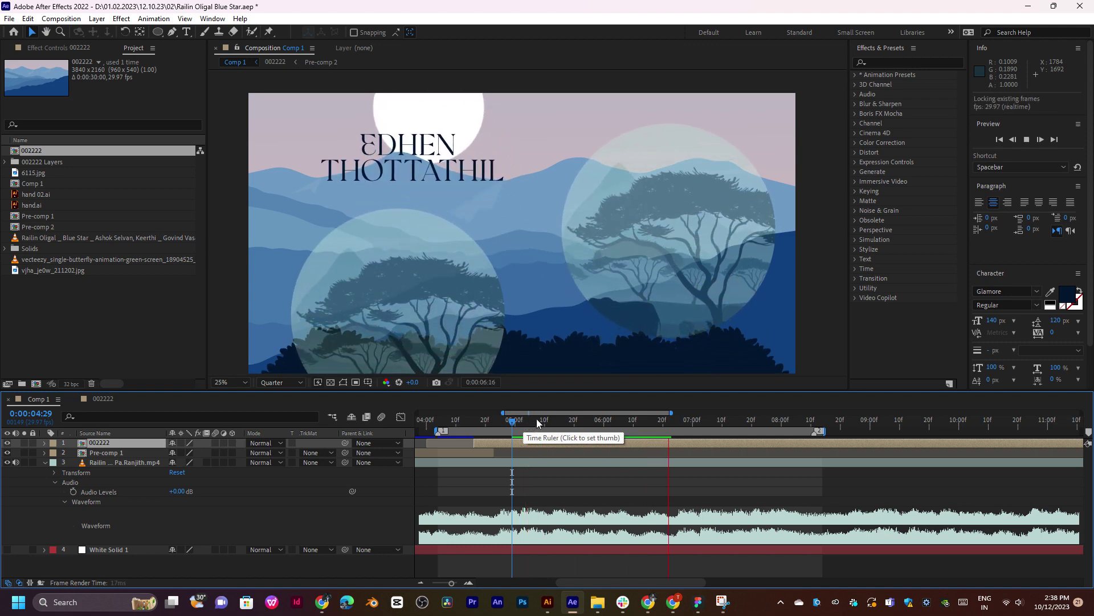
mouse_move(549, 415)
left_mouse_down()
mouse_move(584, 415)
mouse_move(549, 423)
left_mouse_up()
left_click(627, 425)
left_click_drag(628, 427, 588, 427)
key("space")
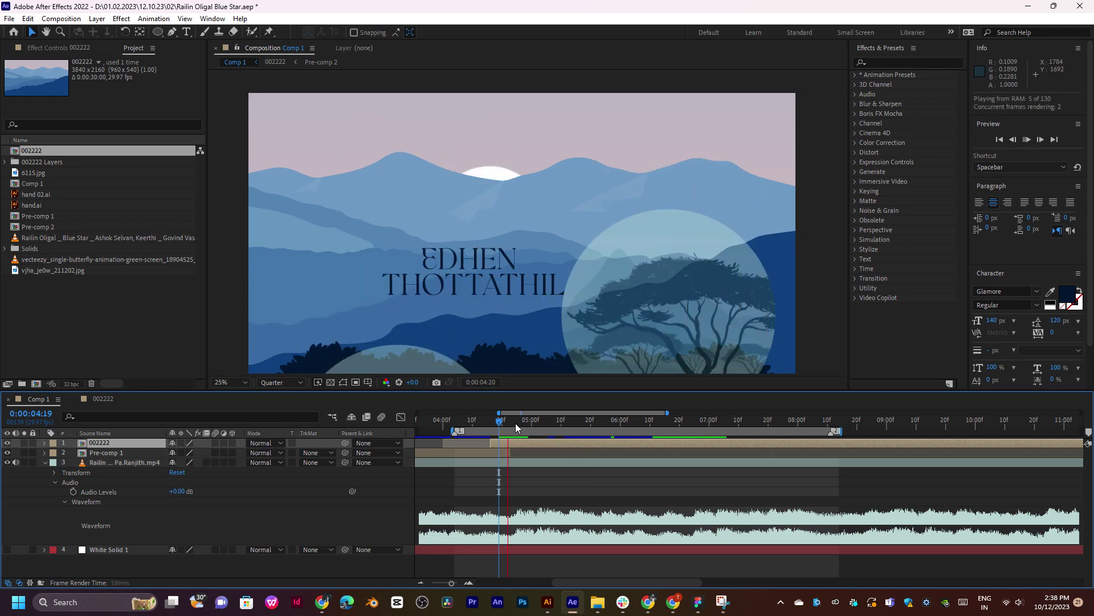
key("space")
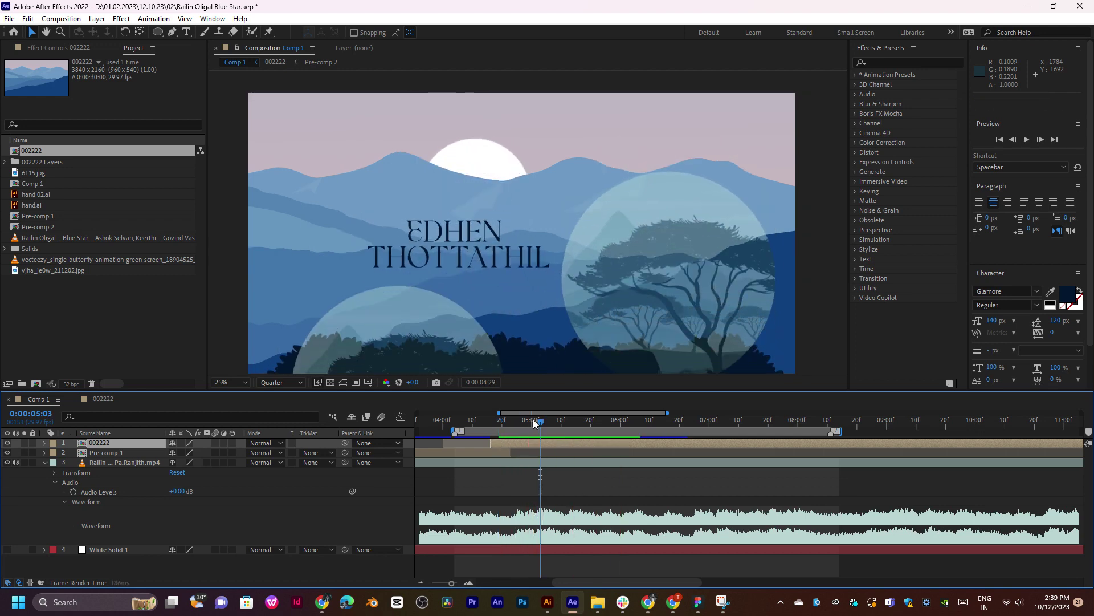
key("space")
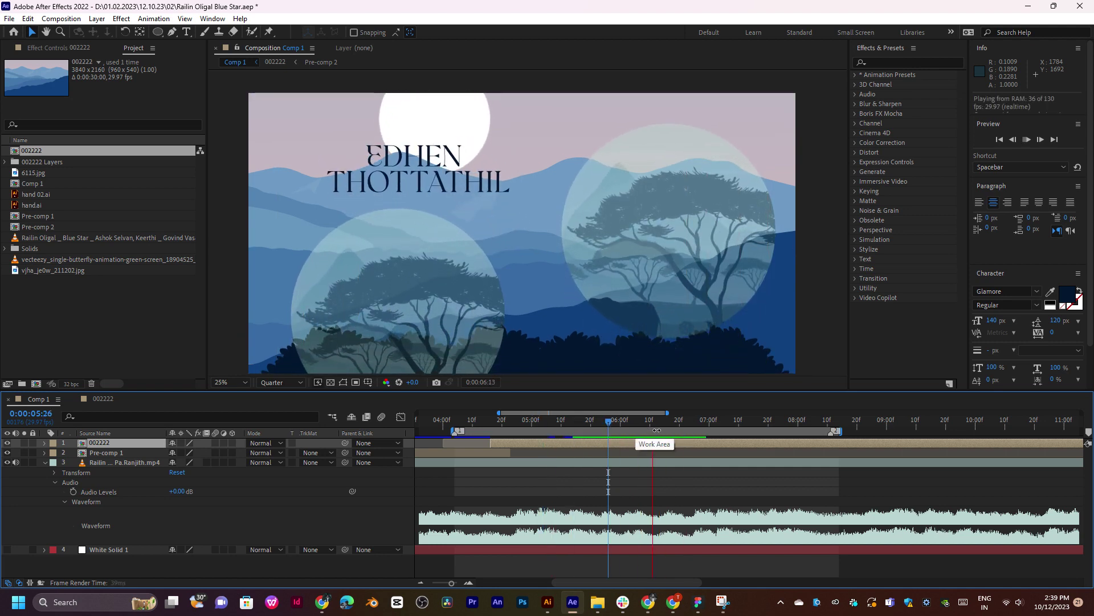
key("space")
left_click(648, 426)
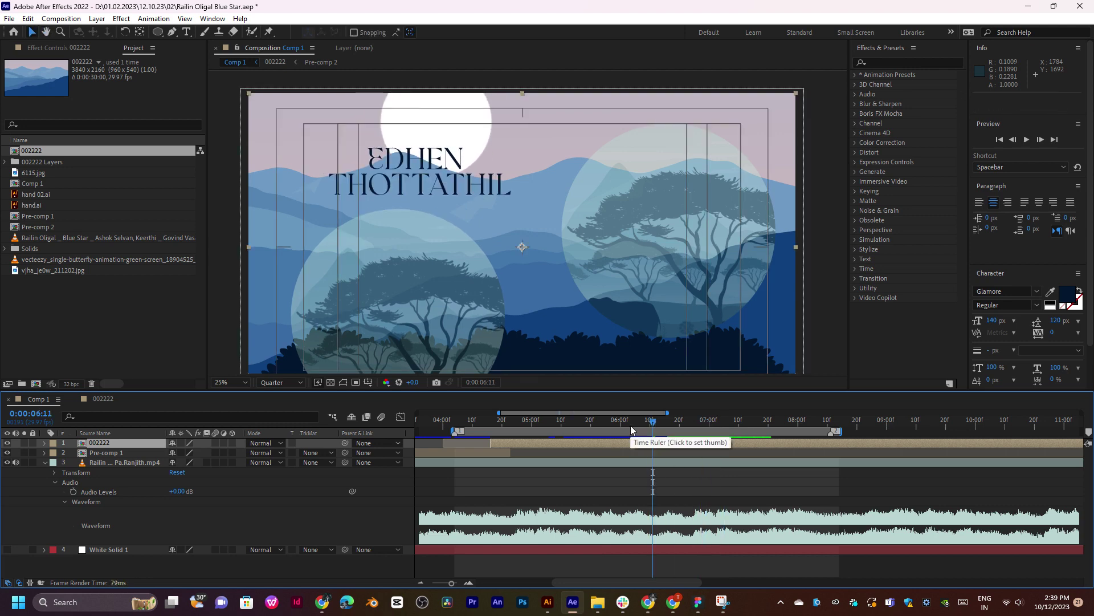
double_click(648, 442)
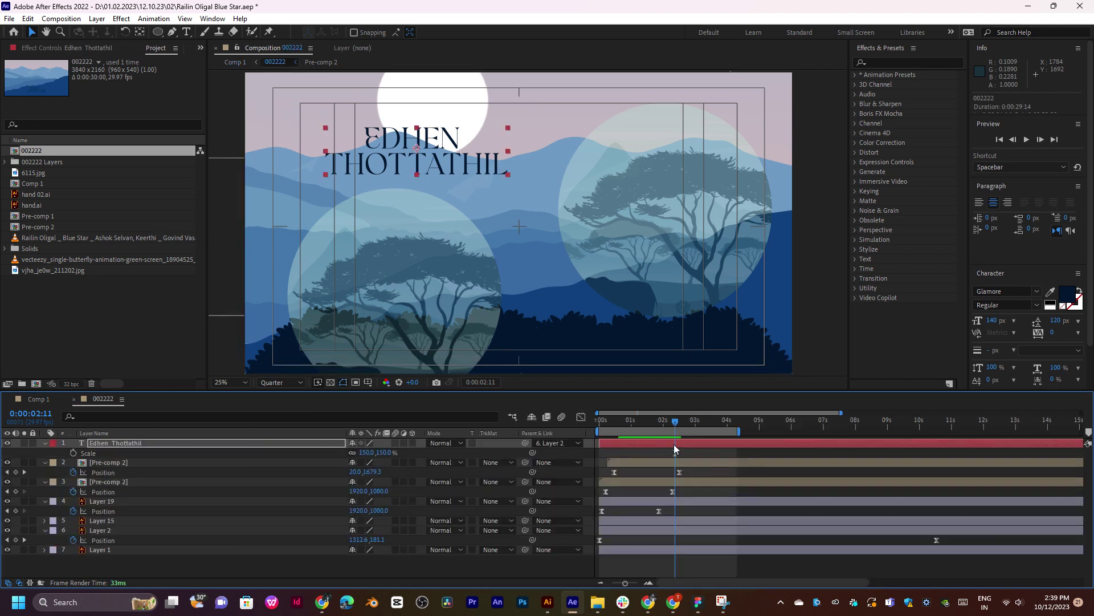
key("ctrl+d")
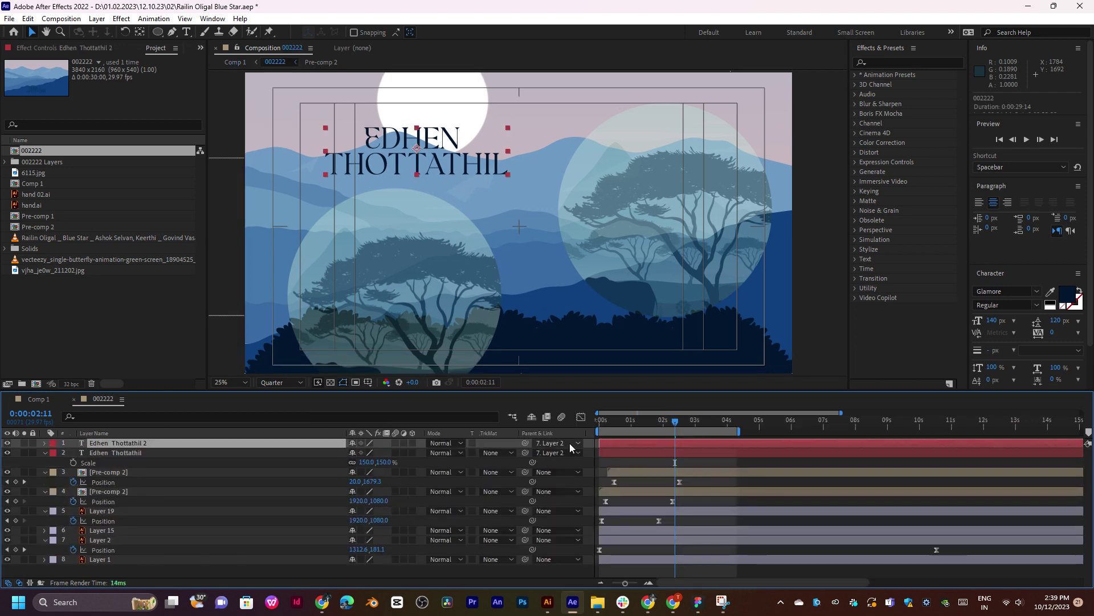
left_click(558, 443)
left_click(570, 454)
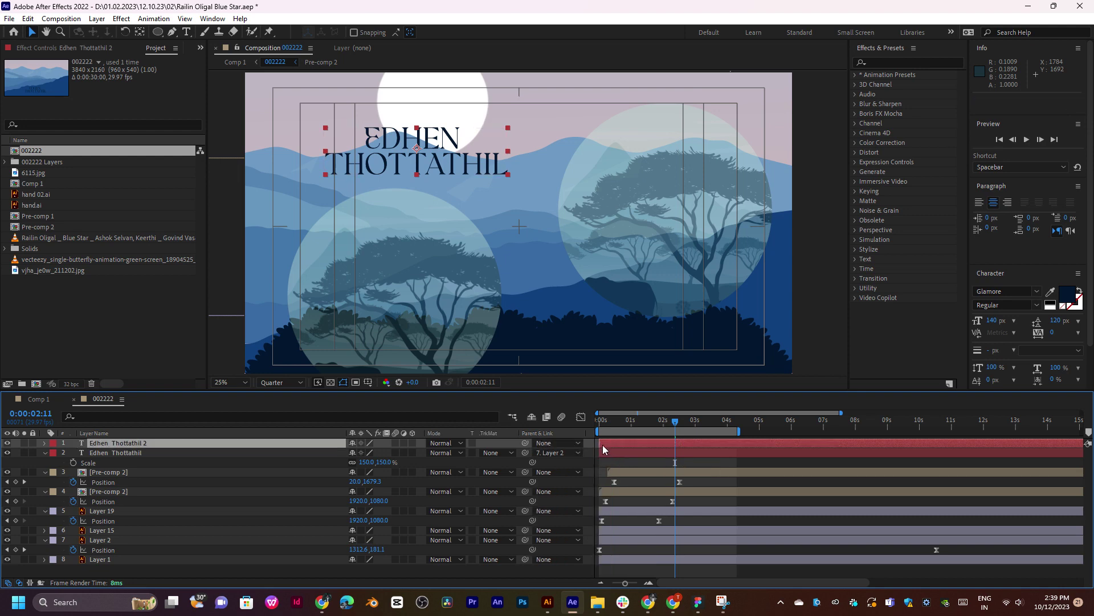
left_click_drag(604, 443, 638, 442)
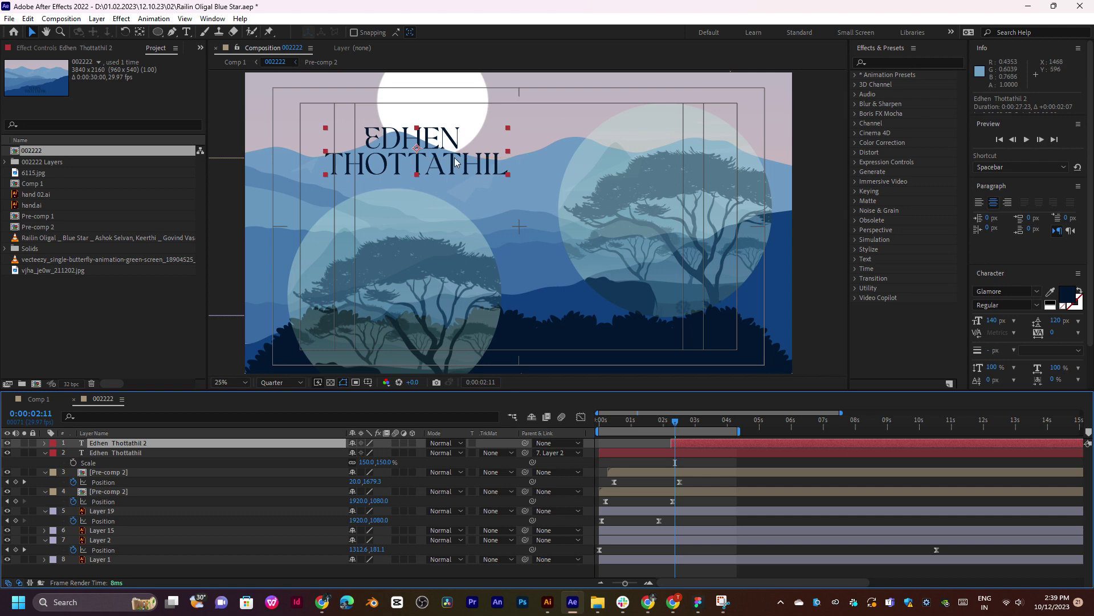
Move the duplicated text down over the bushes below the larger tree circle and colour it white (FFFFFF).
left_click_drag(455, 159, 674, 322)
double_click(674, 322)
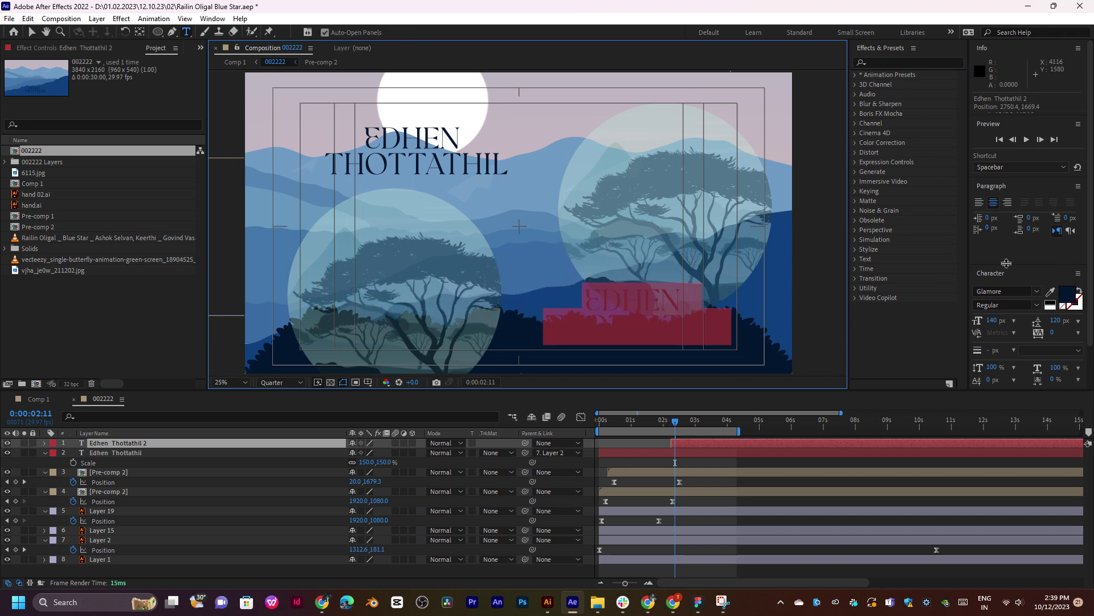
left_click(1075, 305)
left_click_drag(515, 288, 412, 230)
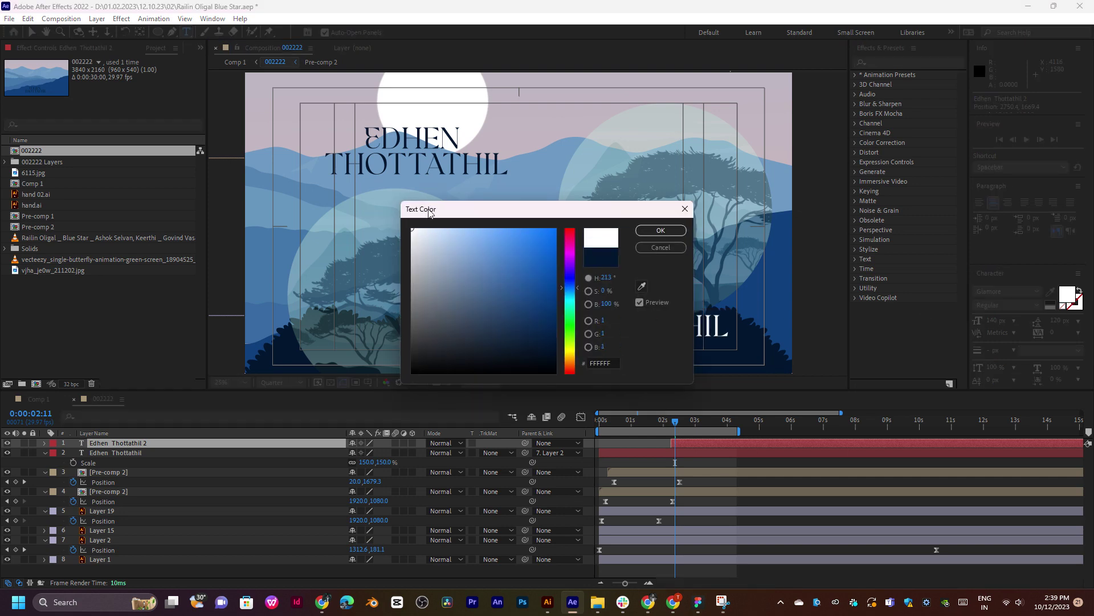
left_click(662, 231)
Replace the duplicate's text with "Veesudhe" copied from the lyrics page in Chrome, and position it over the bushes at about 2786, 1865.
left_click(648, 601)
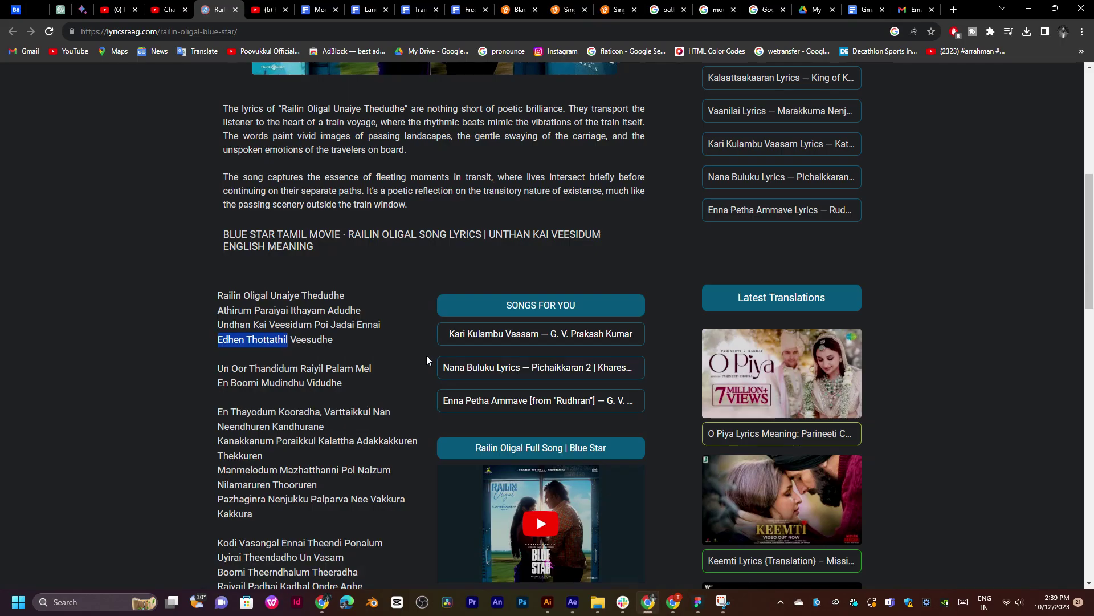
double_click(300, 338)
key("ctrl+c")
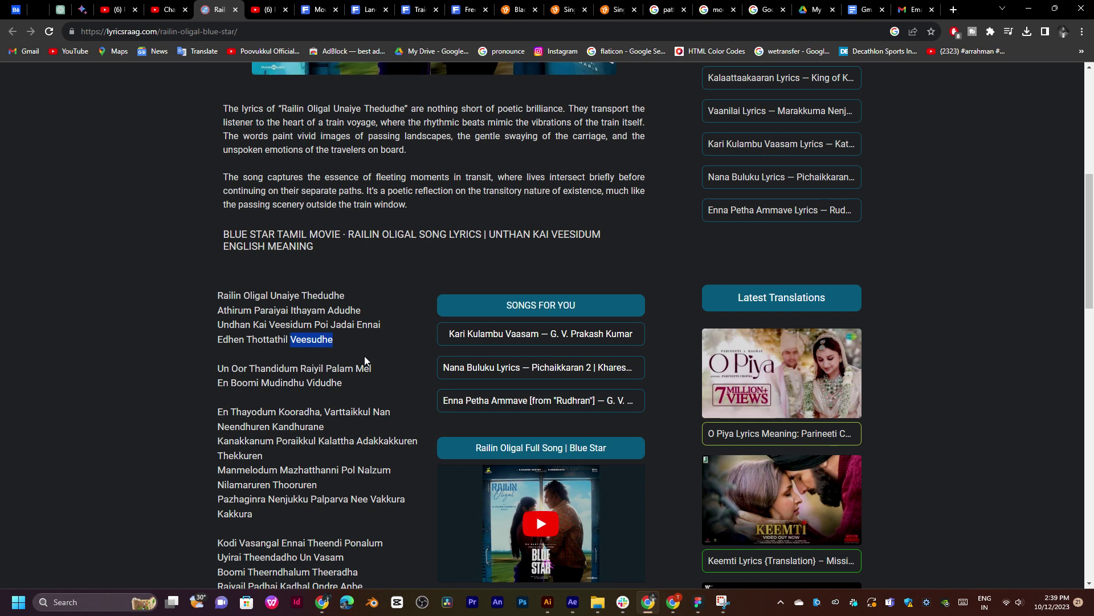
left_click(572, 602)
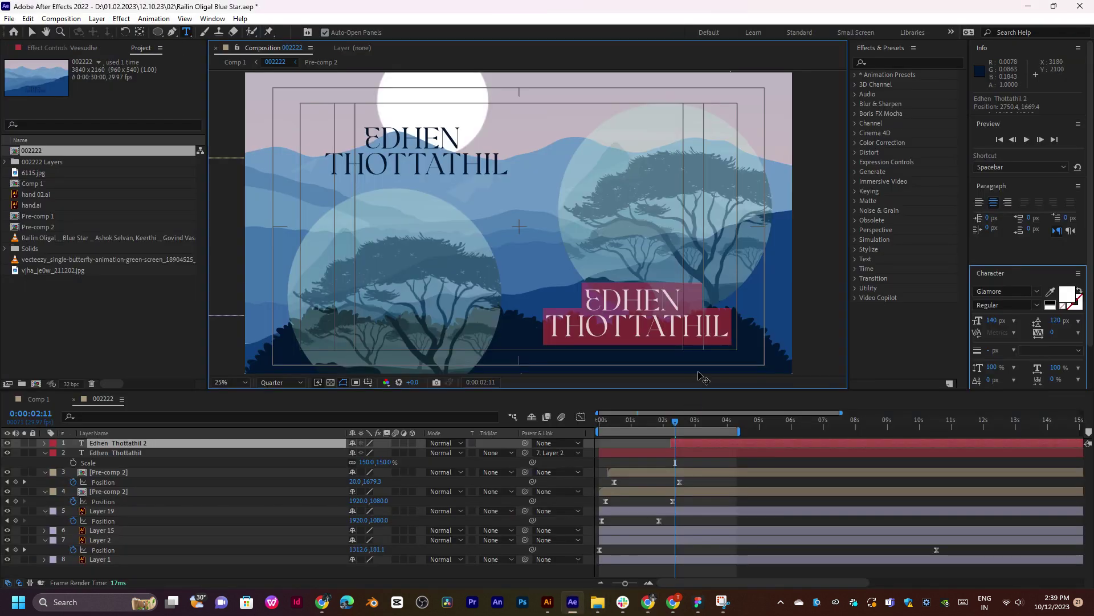
key("ctrl+v")
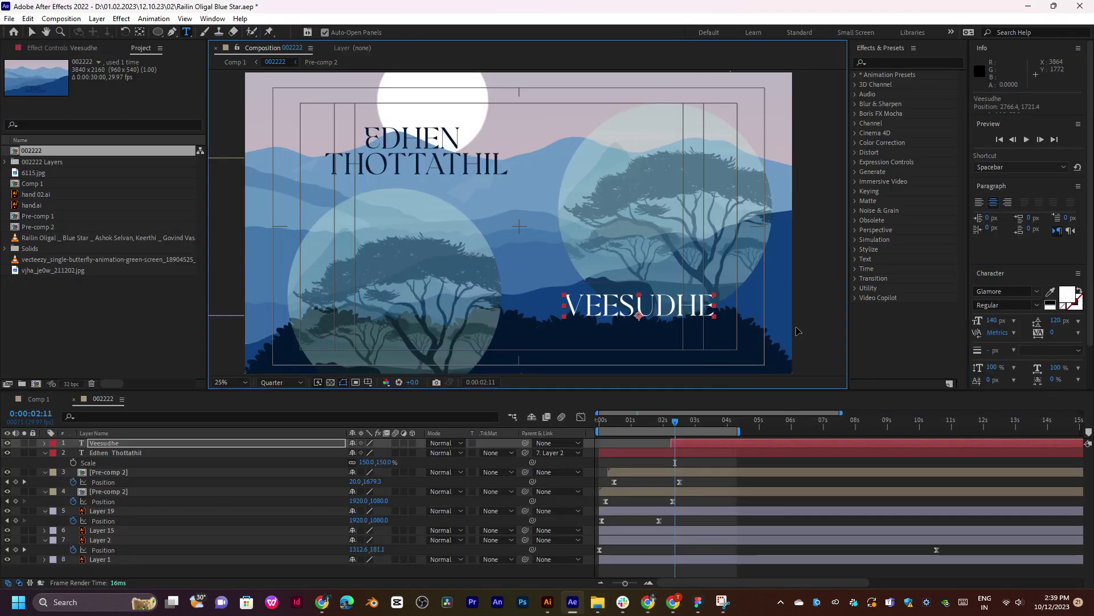
key("Escape")
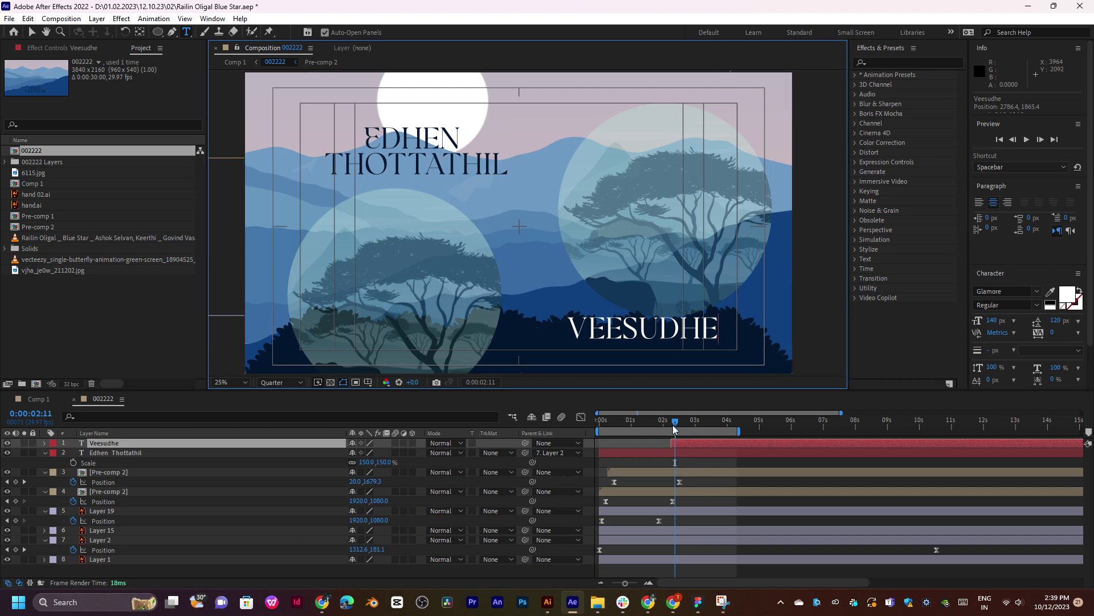
Preview the Veesudhe text's entrance and parent its layer to the lower Pre-comp 2 layer at 2:07.
key("space")
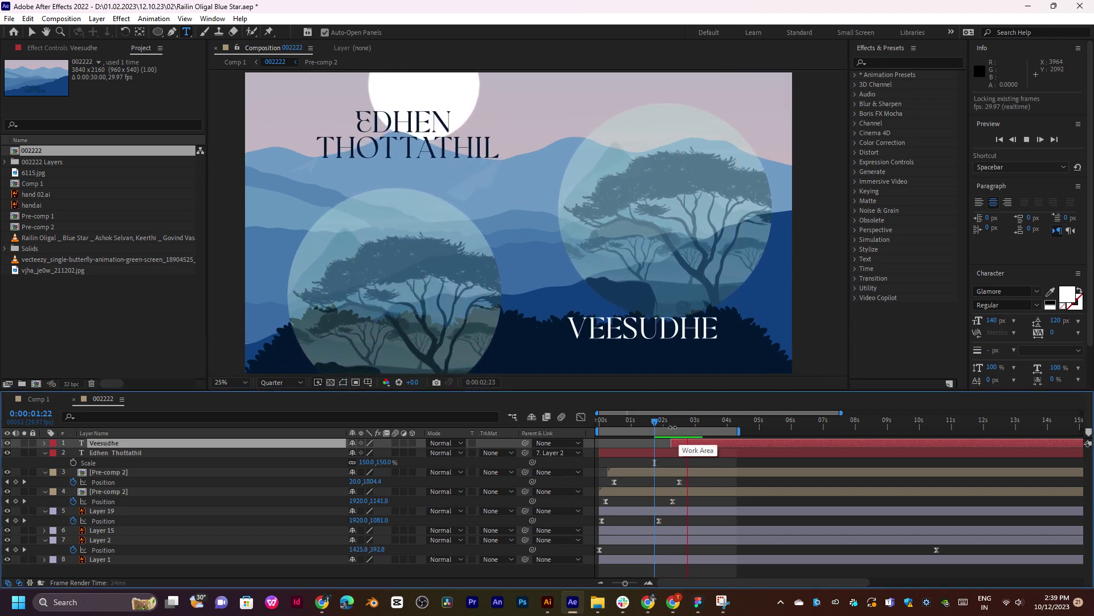
key("space")
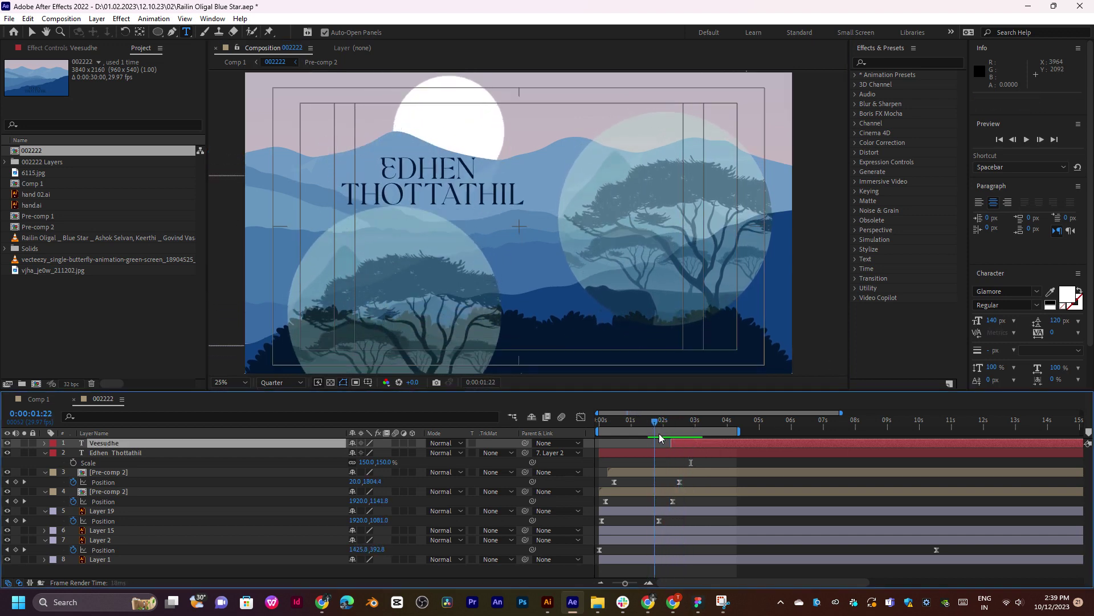
left_click_drag(659, 438, 672, 436)
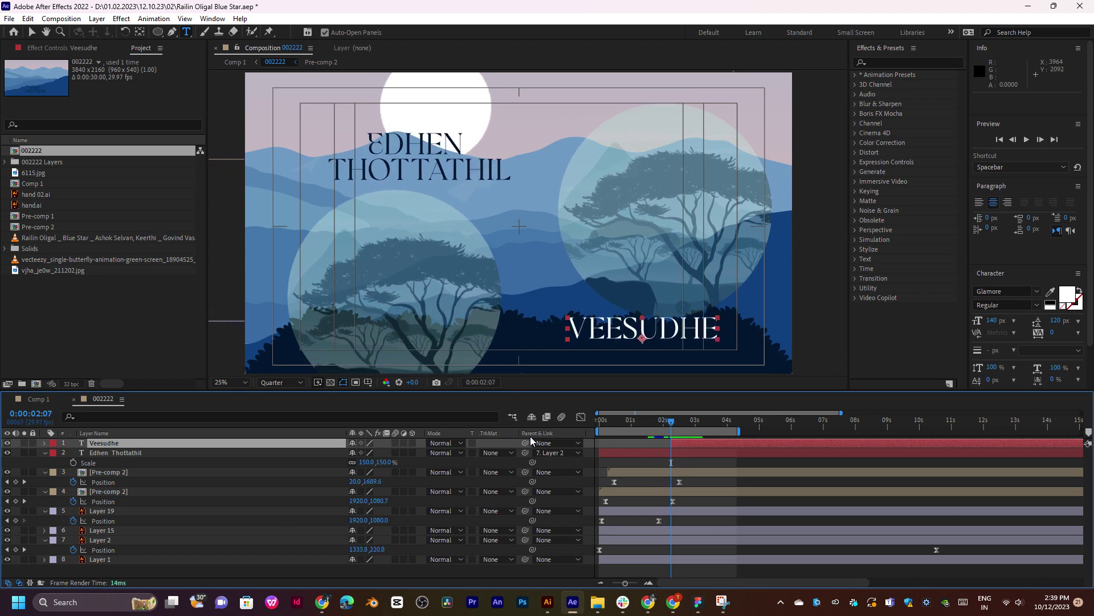
left_click_drag(525, 443, 164, 499)
mouse_move(661, 424)
left_mouse_down()
mouse_move(682, 423)
mouse_move(647, 437)
mouse_move(674, 434)
left_mouse_up()
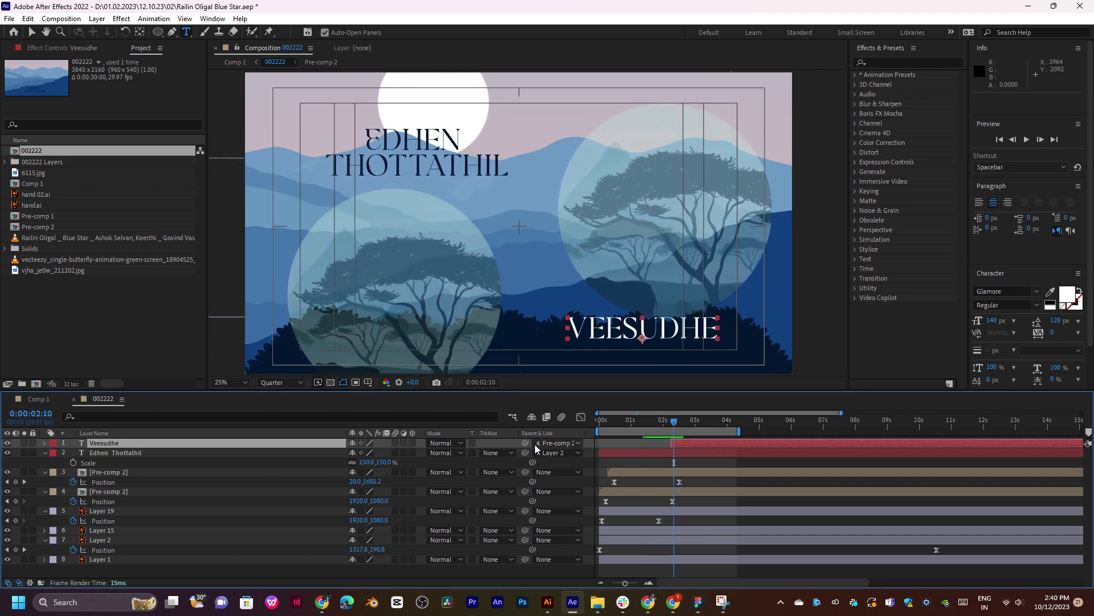
left_click(135, 514)
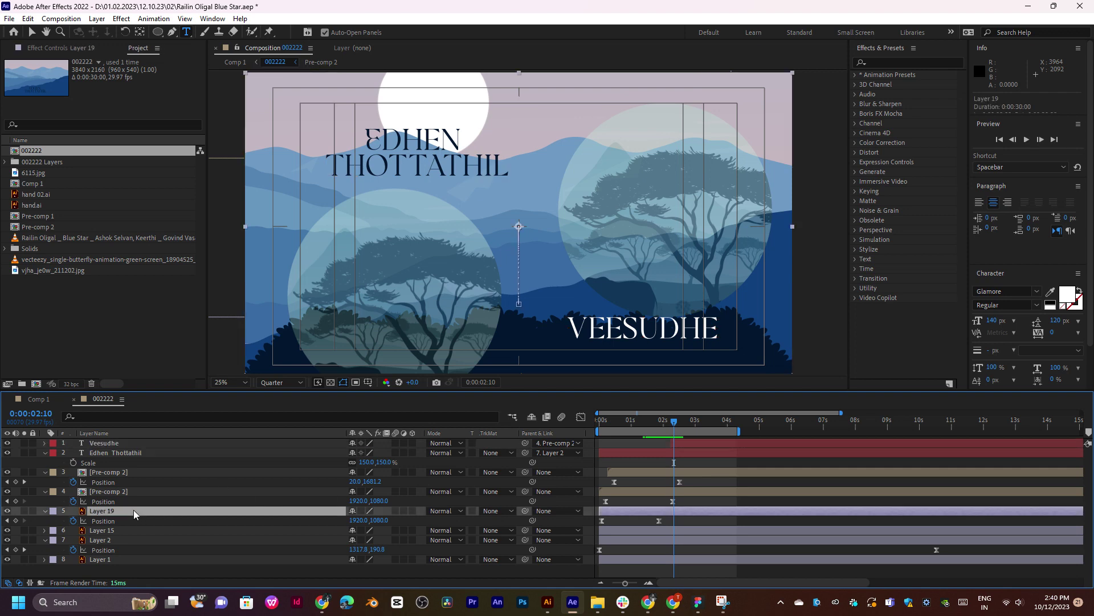
Try parenting the Veesudhe text to Layer 19, then to the lower Pre-comp 2 layer, checking its movement around 2:14.
left_click(7, 511)
left_click(7, 512)
left_click_drag(525, 446, 171, 512)
mouse_move(682, 425)
left_mouse_down()
mouse_move(695, 425)
mouse_move(641, 425)
mouse_move(690, 429)
left_mouse_up()
scroll(658, 321, "down", 2)
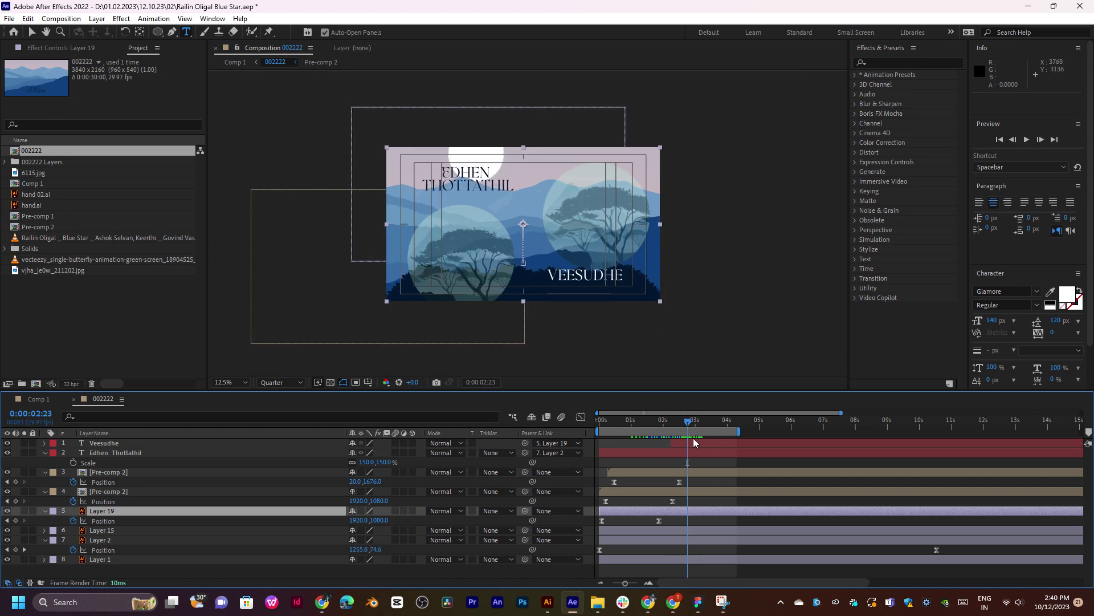
left_click(695, 444)
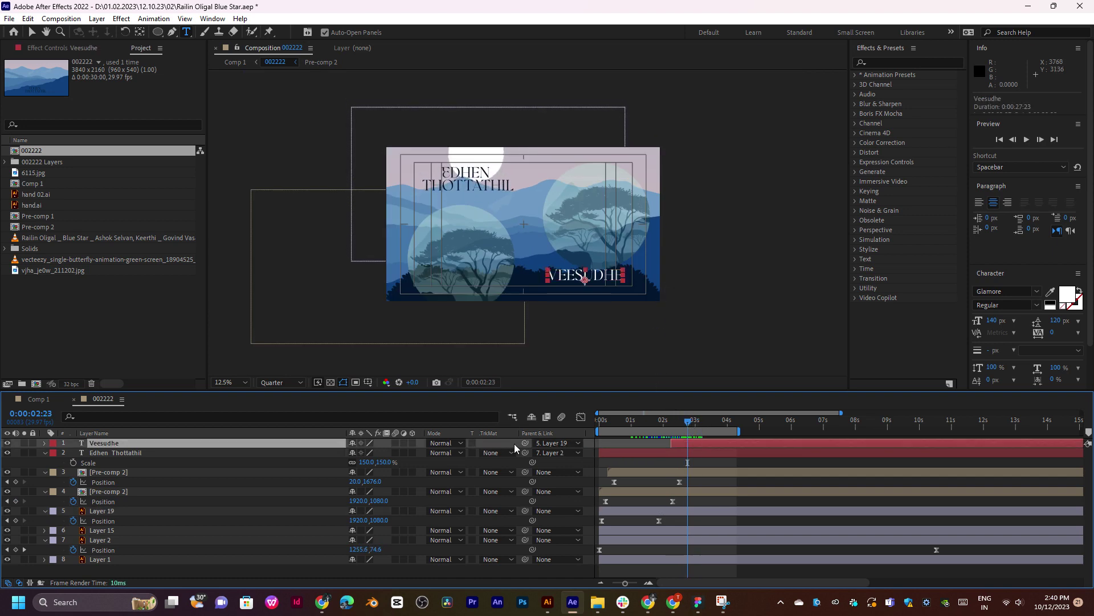
left_click_drag(525, 444, 104, 516)
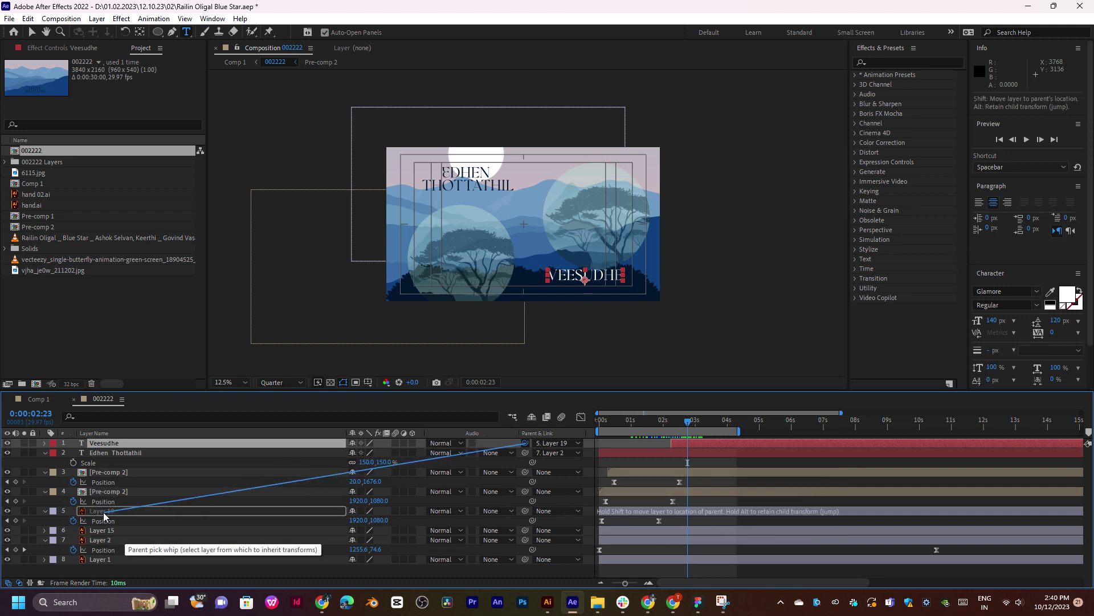
left_click_drag(104, 516, 117, 492)
left_click_drag(665, 421, 682, 456)
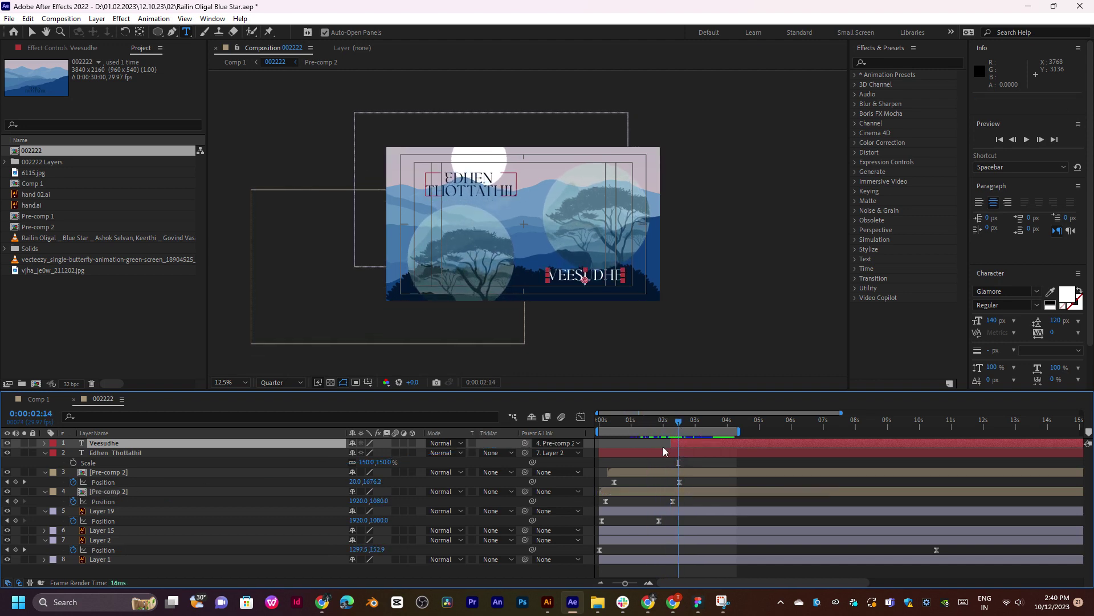
Set the Veesudhe text layer's parent to None.
left_click(570, 450)
left_click(567, 445)
left_click(569, 455)
Keyframe the Veesudhe text's opacity at 100% at 2:17 and 0% at 2:08 for a fade-in.
left_click(686, 424)
key("equal")
key("equal")
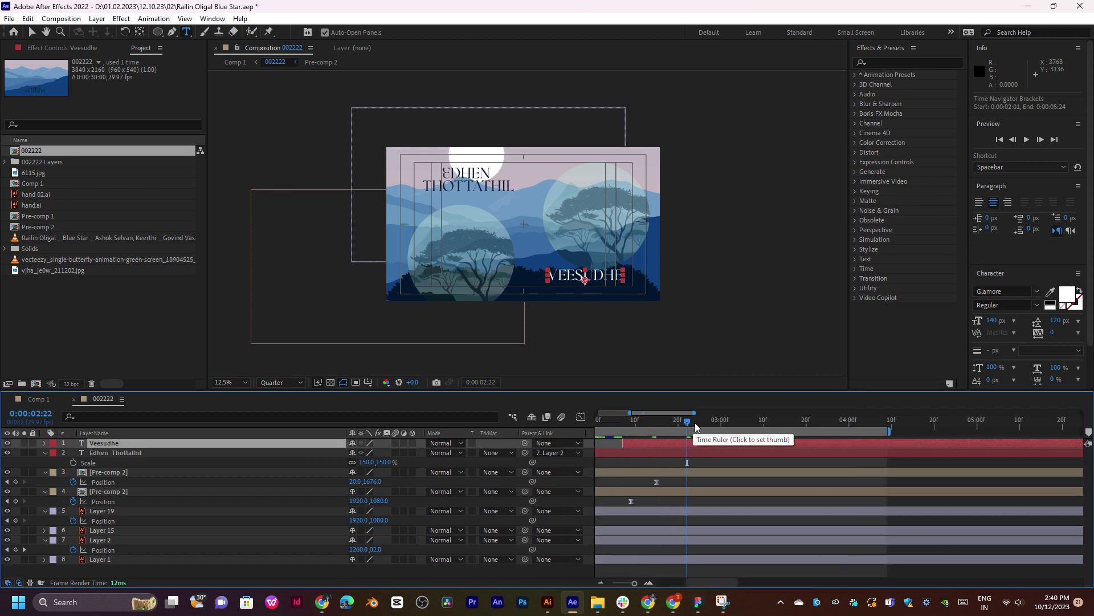
left_click(665, 424)
key("t")
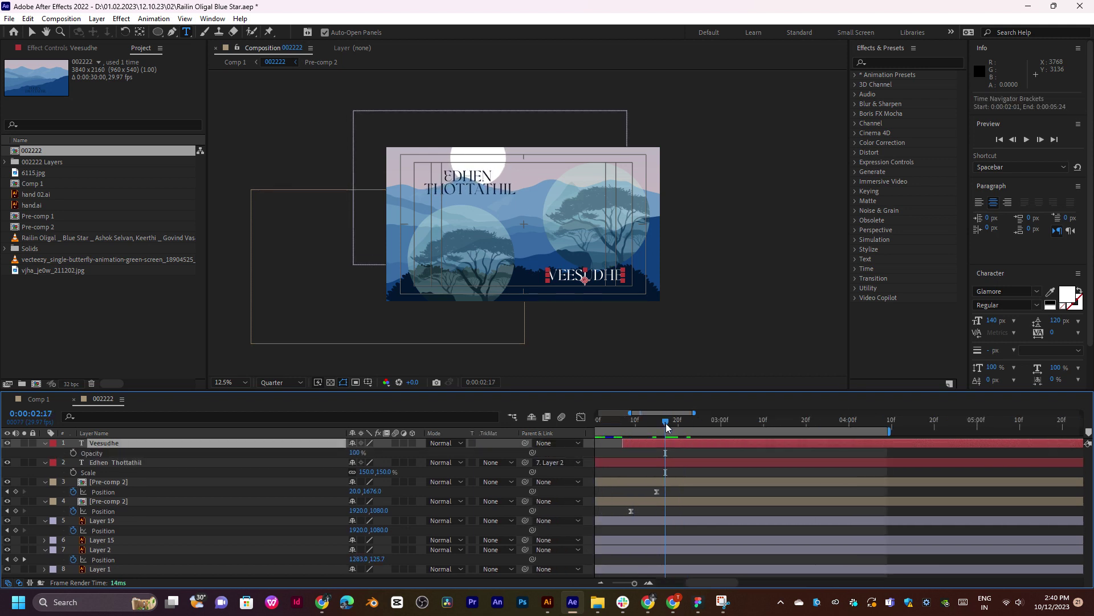
left_click(73, 453)
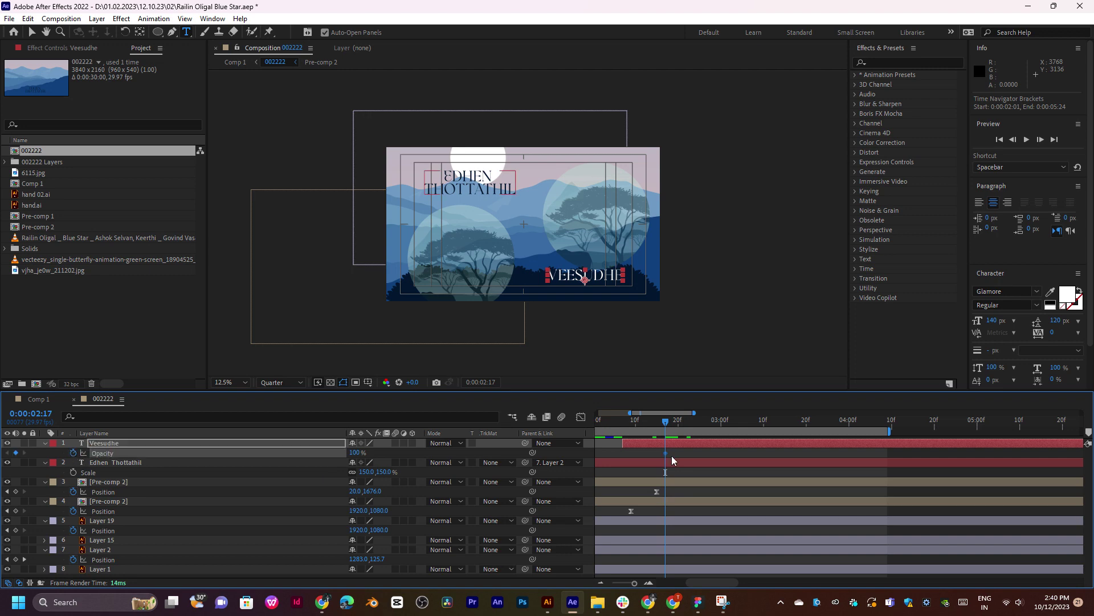
left_click_drag(641, 428, 627, 428)
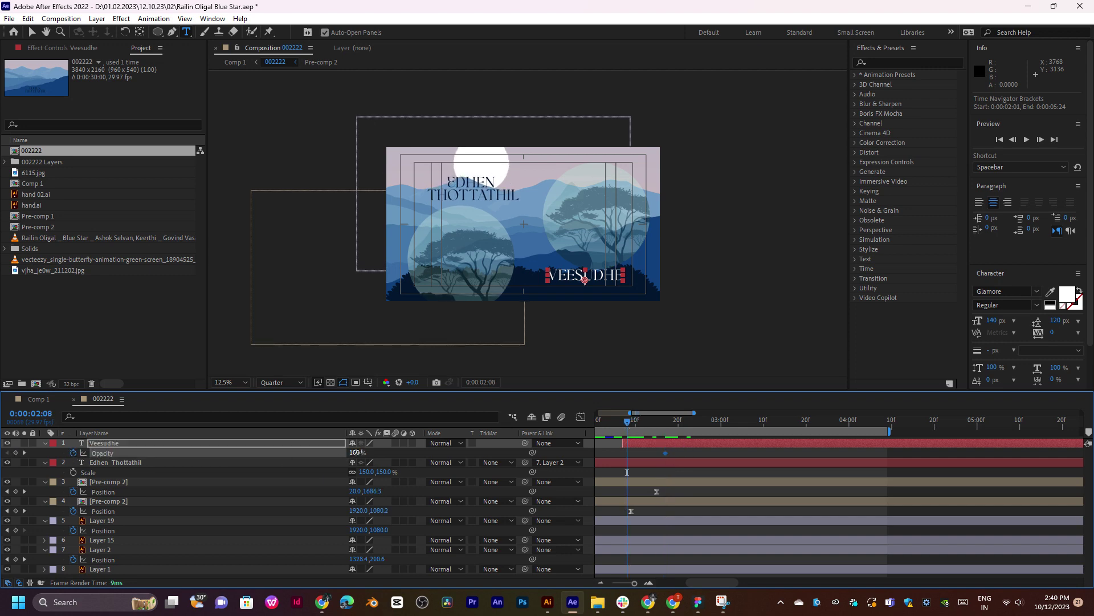
type("0")
key("Return")
Move the Veesudhe text's 100% opacity keyframe to 2:13 and apply Easy Ease to the opacity keyframes.
left_click_drag(665, 454, 648, 462)
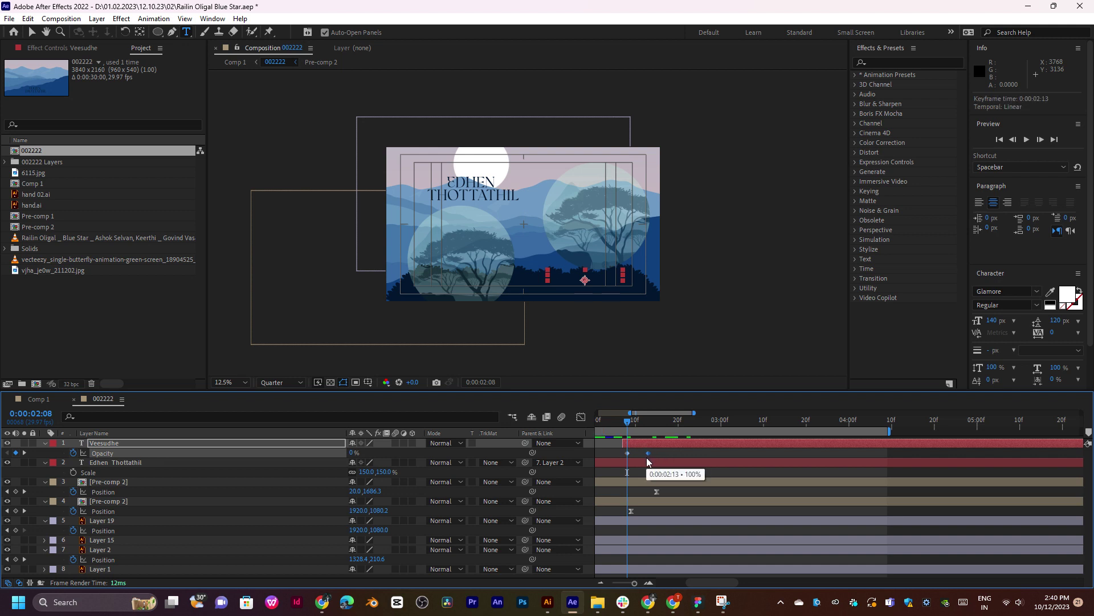
key("semicolon")
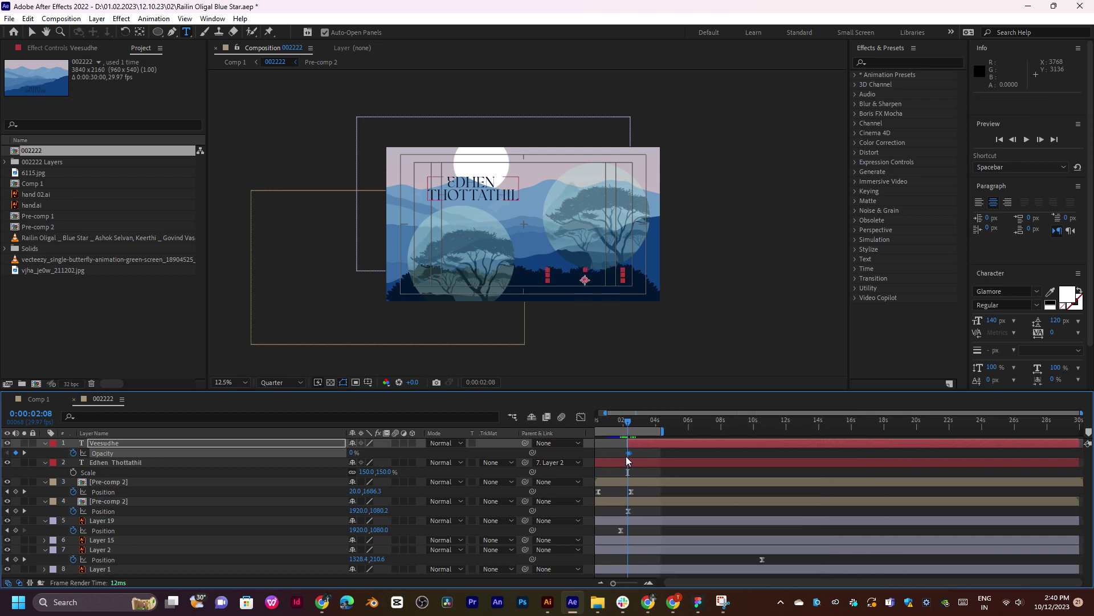
right_click(629, 454)
mouse_move(735, 445)
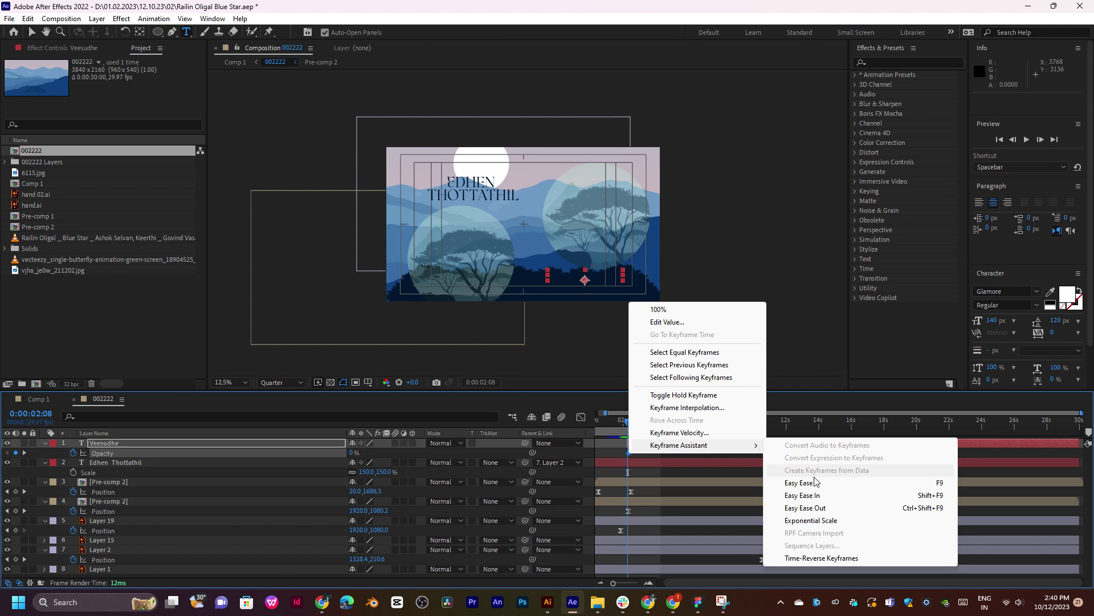
left_click(815, 482)
Lengthen the Veesudhe fade, shift the layer about six frames earlier so the fade ends at 2:14, and preview it from 2:00.
left_click(638, 423)
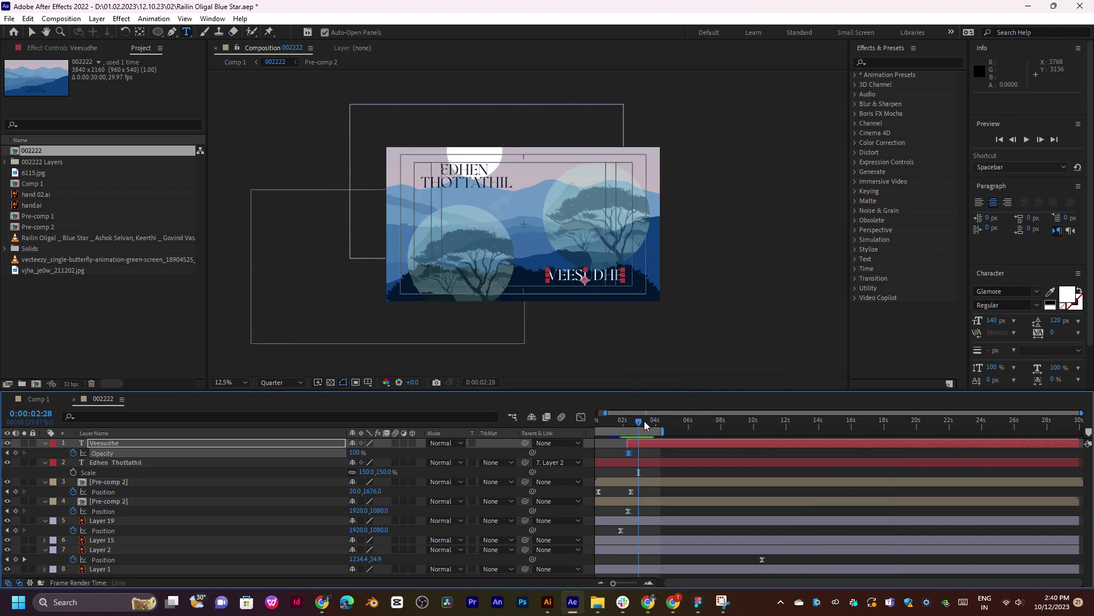
key("equal")
key("equal")
key("equal")
left_click_drag(638, 447, 789, 454)
left_click(770, 458)
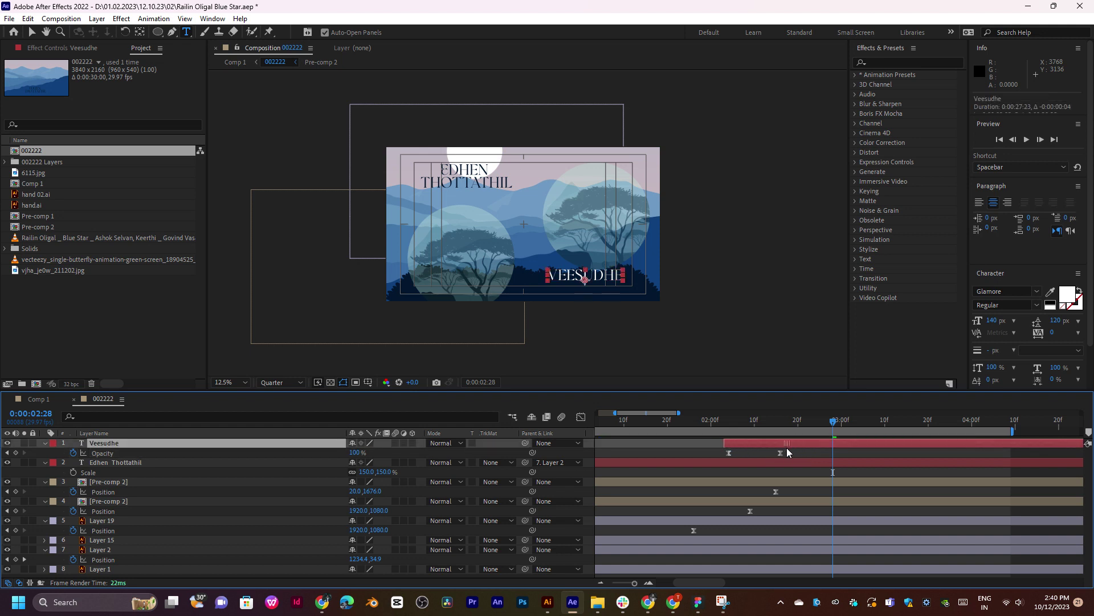
key("minus")
key("minus")
left_click(691, 423)
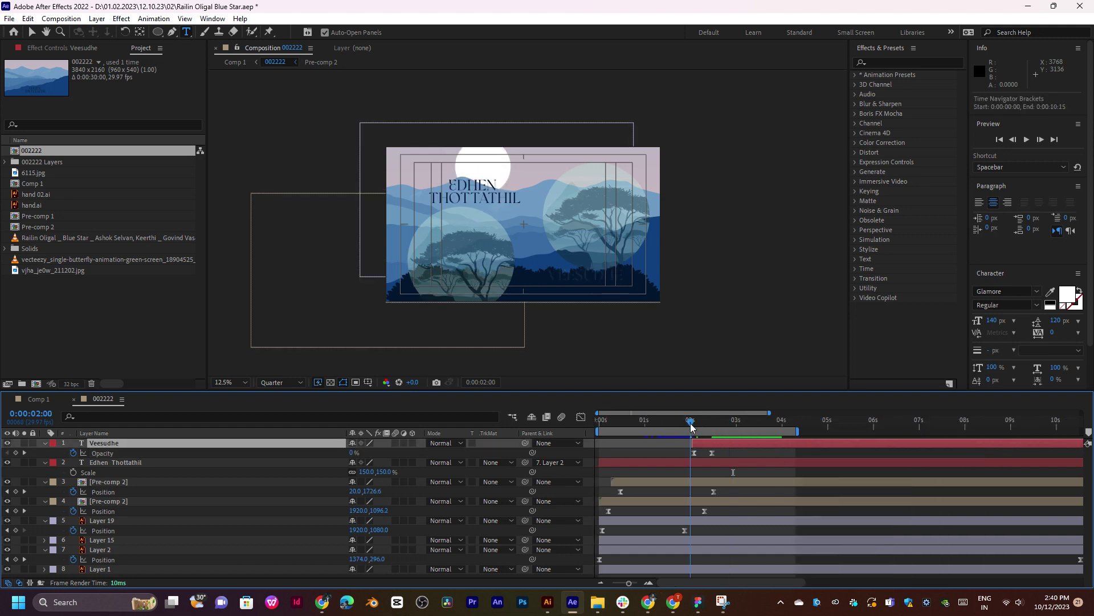
key("space")
key("space")
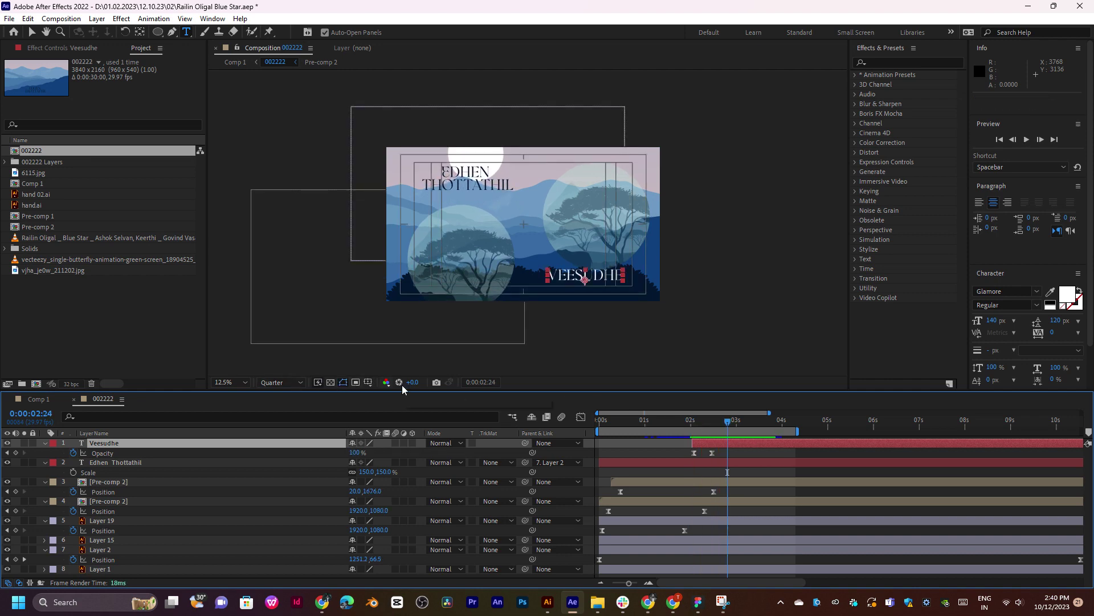
Play Comp 1 repeatedly between about 5:06 and 7:00 to check the Veesudhe fade-in against the song.
left_click(50, 403)
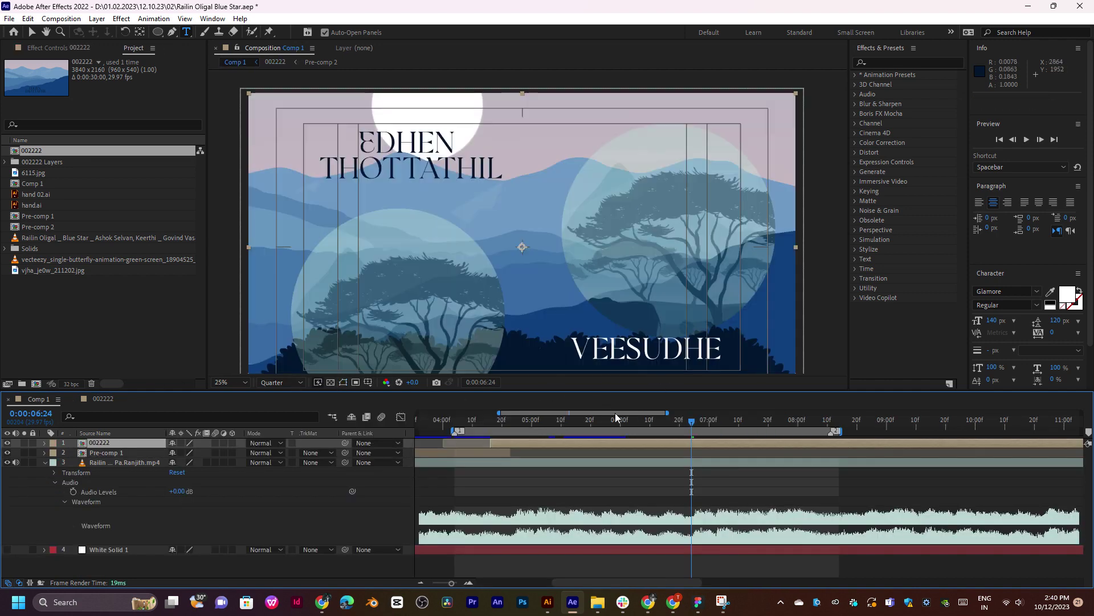
key("space")
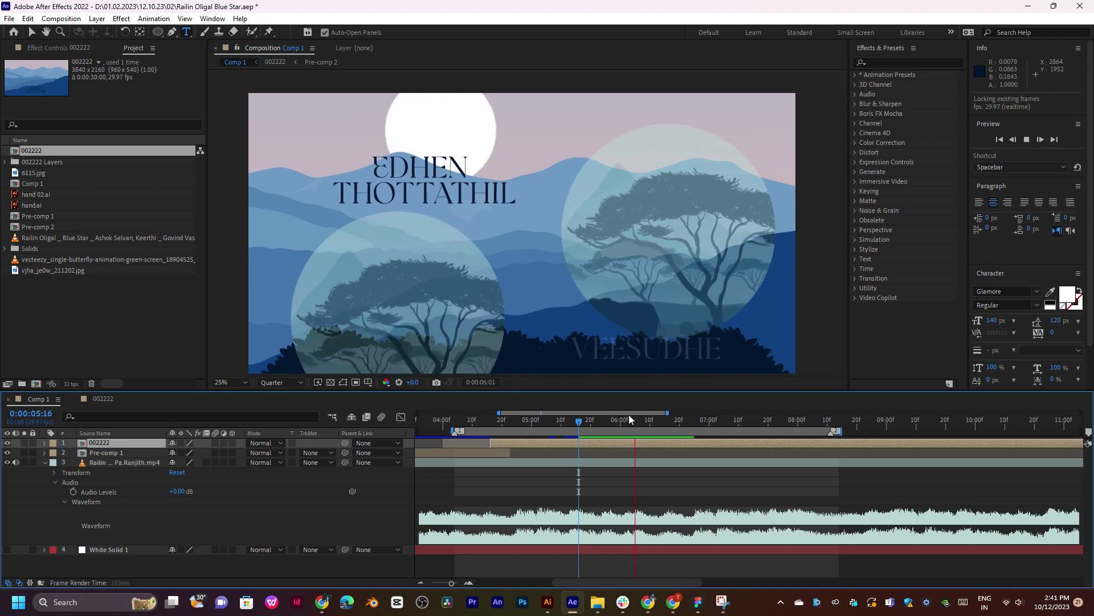
key("space")
key("comma")
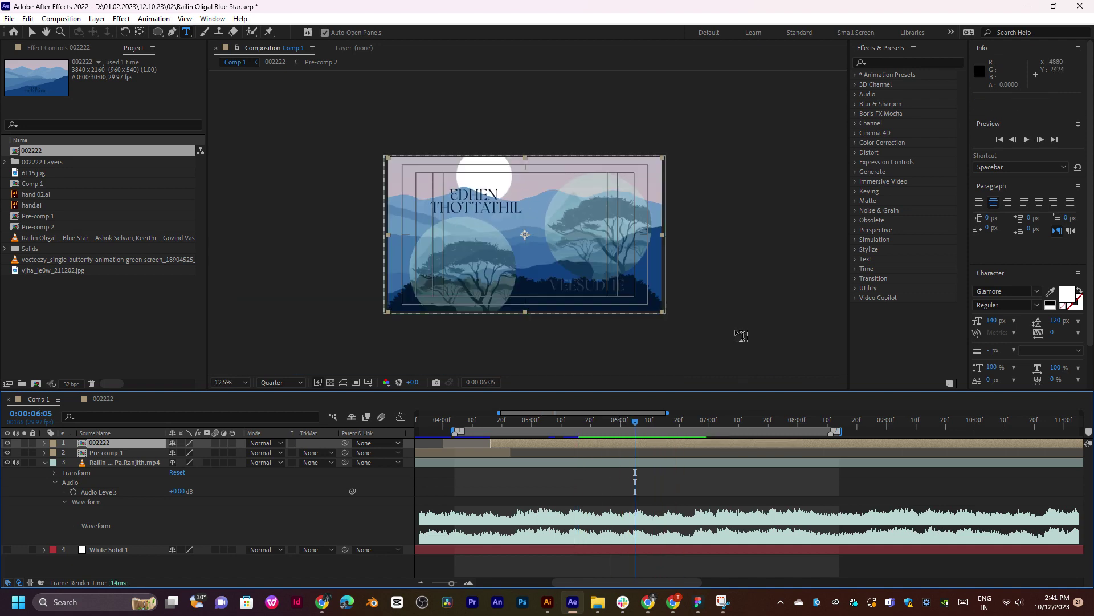
key("space")
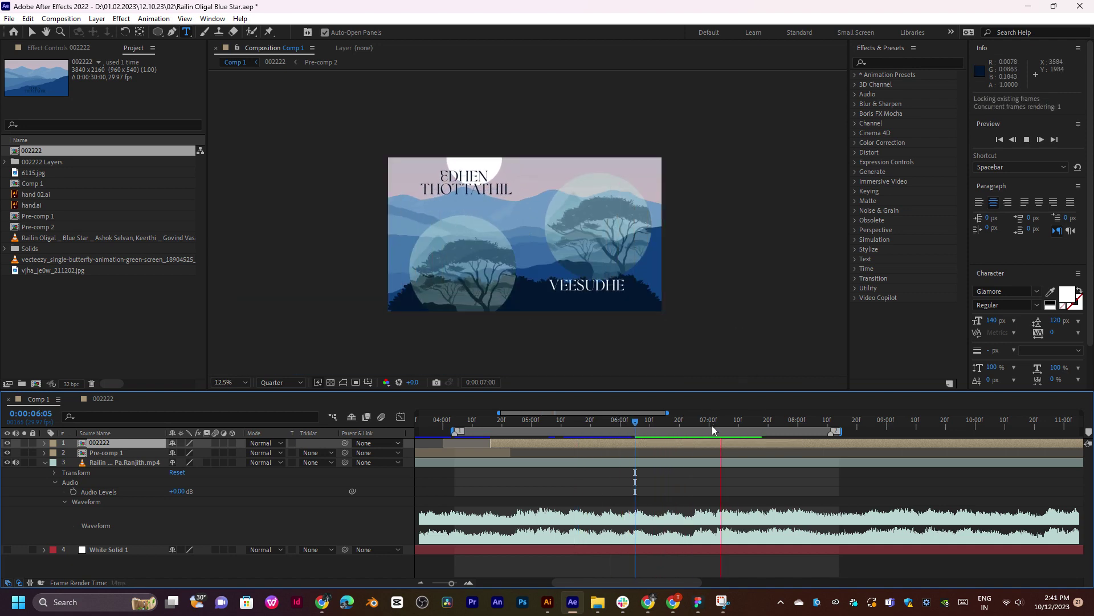
left_click(695, 423)
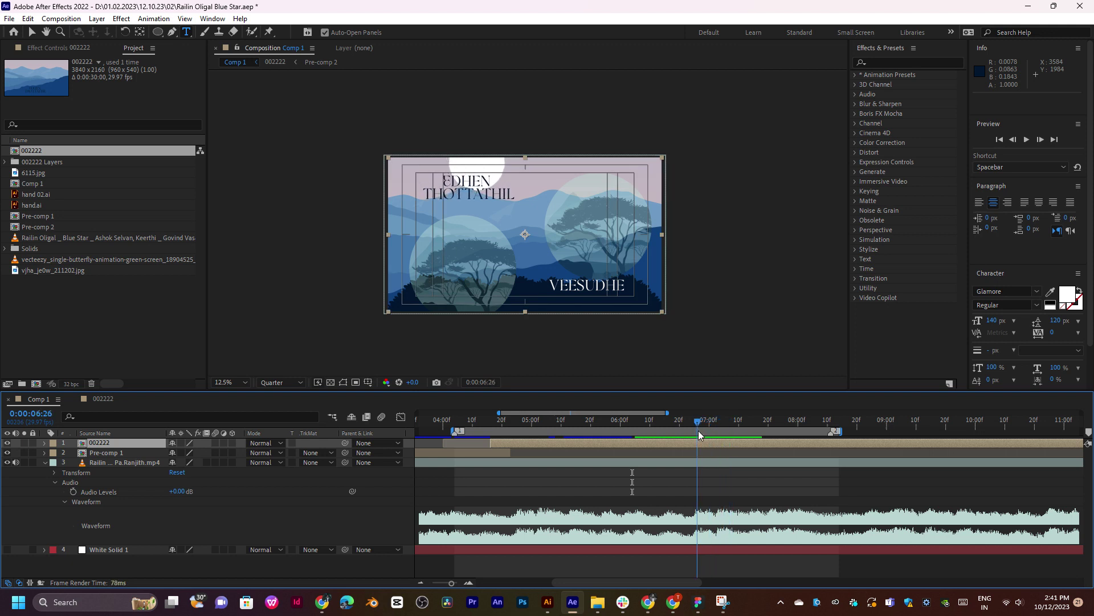
left_click_drag(699, 430, 550, 425)
key("space")
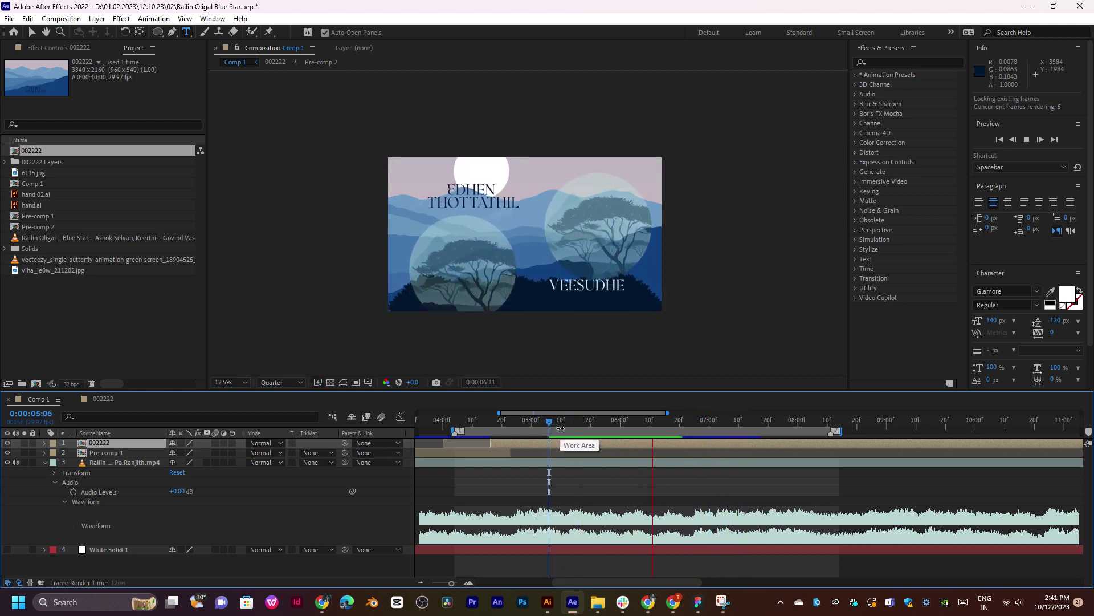
key("space")
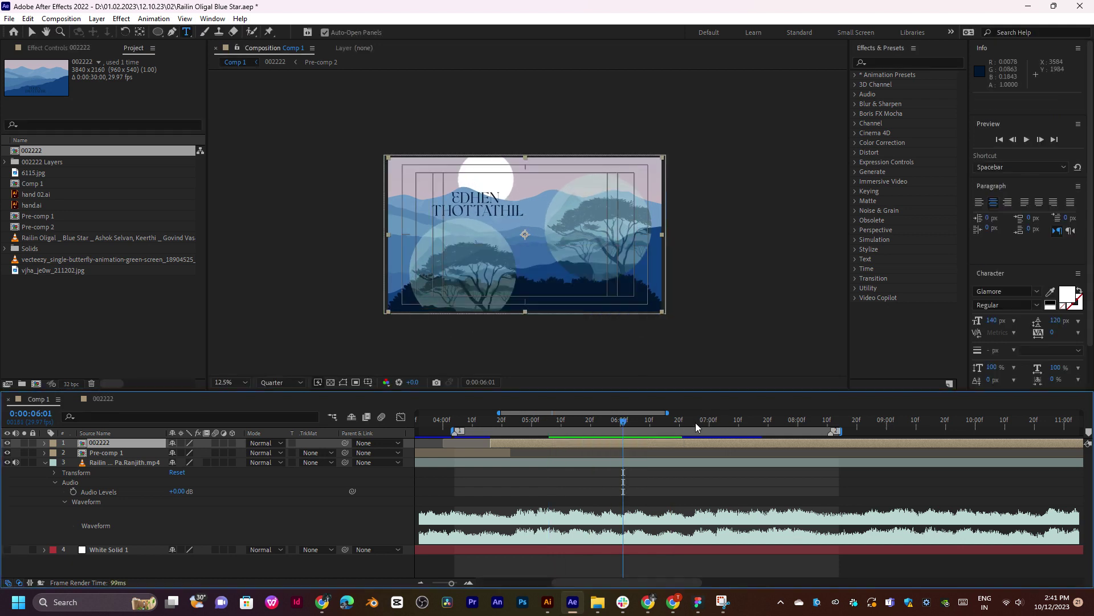
left_click_drag(677, 426, 701, 422)
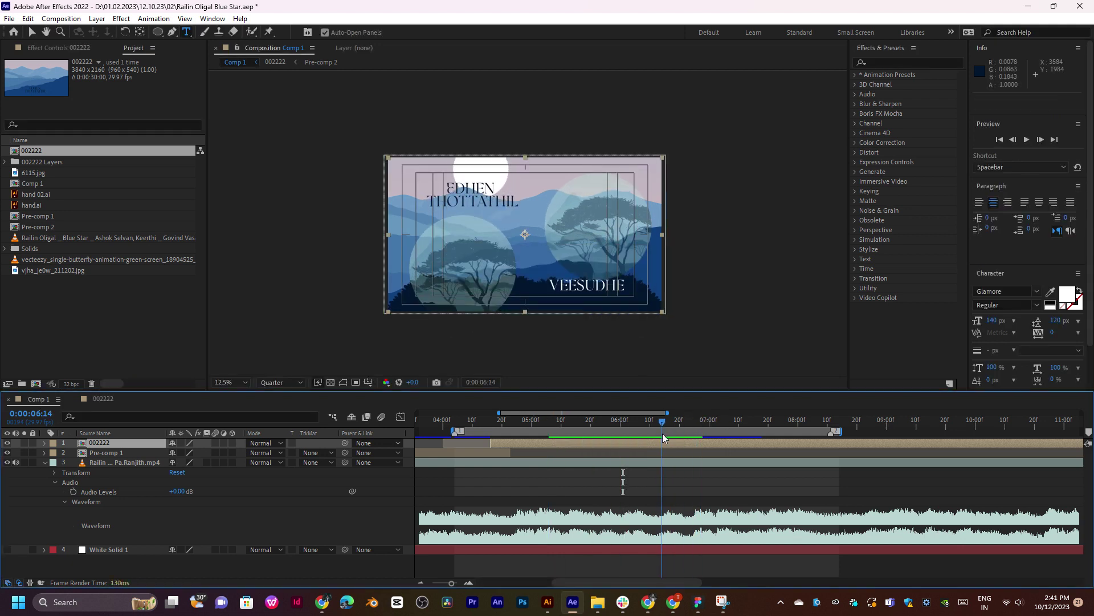
key("space")
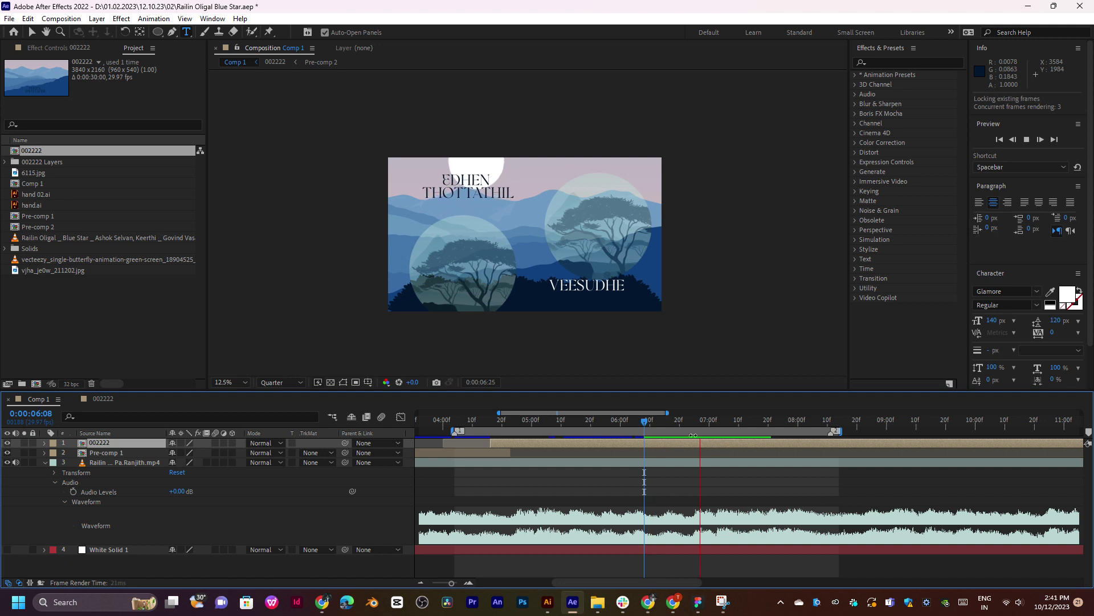
key("space")
left_click(620, 424)
key("space")
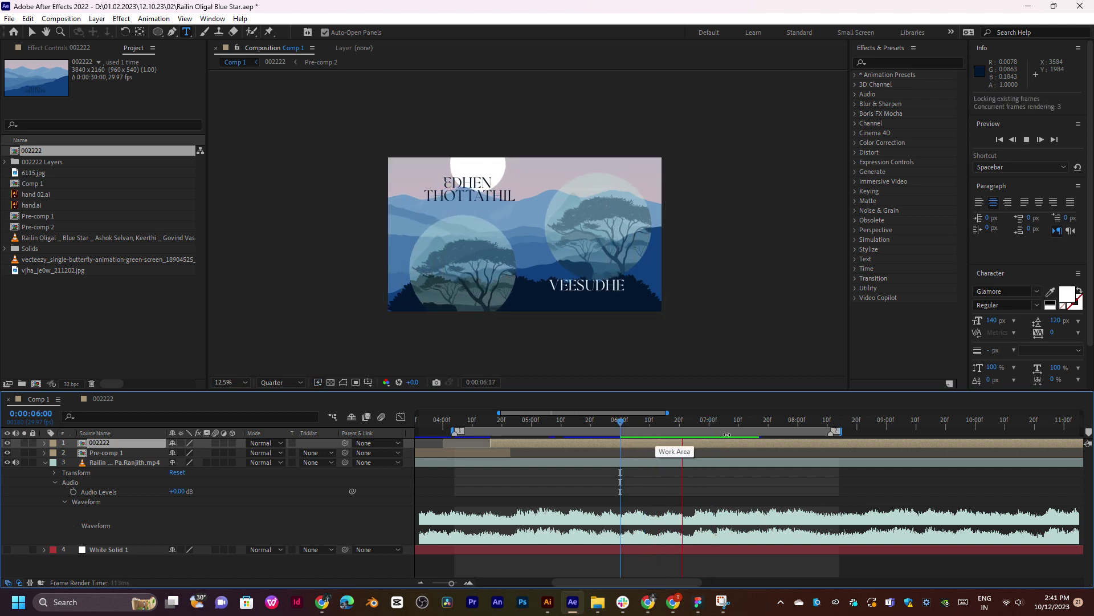
key("space")
In 002222, start the Veesudhe layer earlier at about 1:22, place its 100% opacity keyframe at 2:25, and preview the slower fade.
left_click(104, 399)
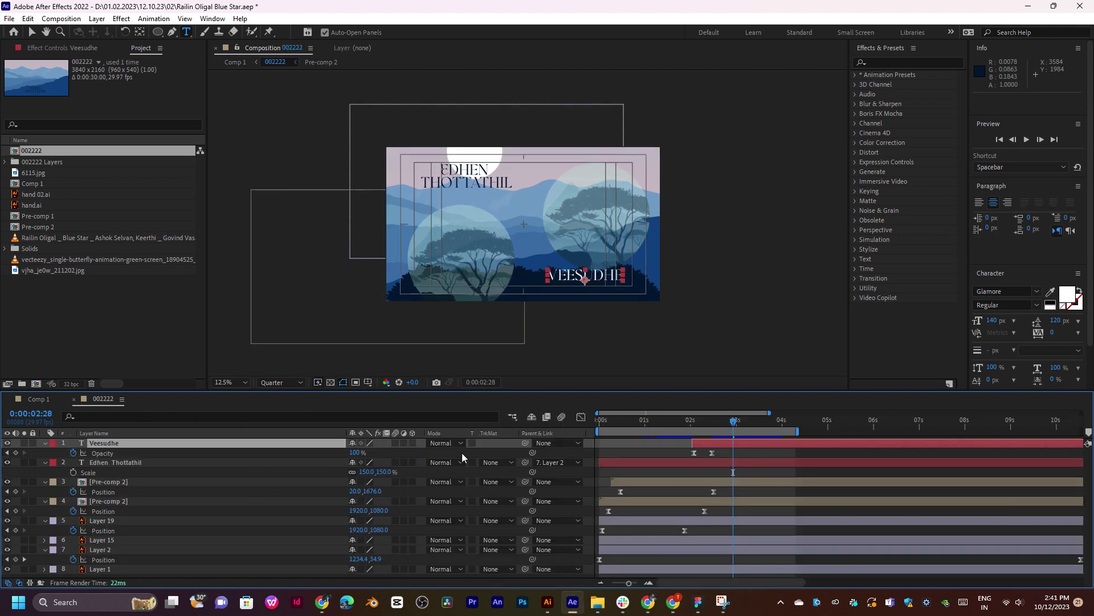
left_click(712, 453)
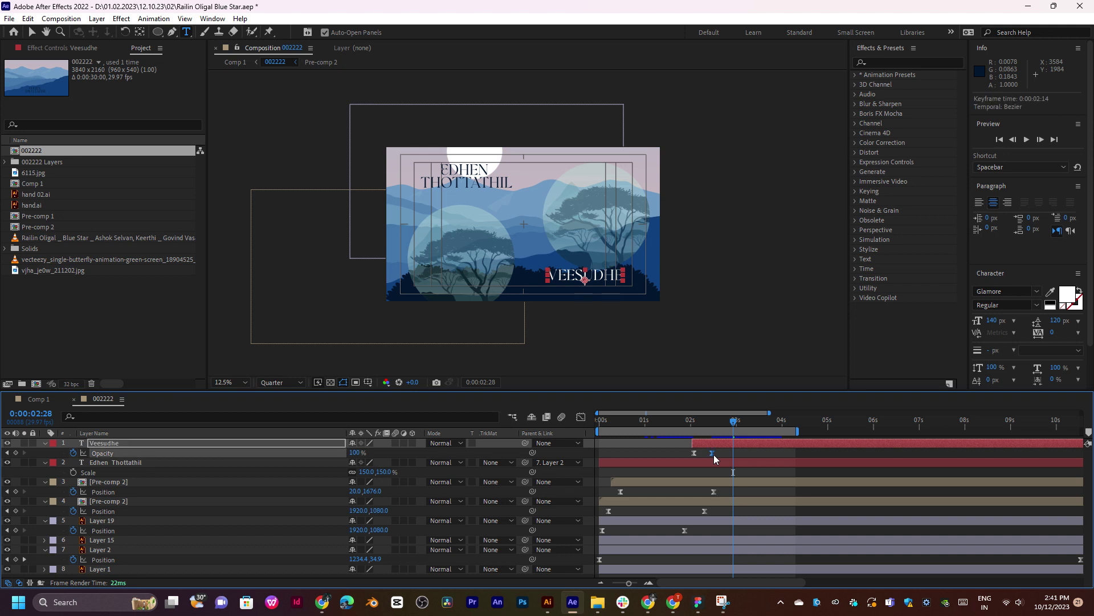
left_click_drag(712, 453, 726, 454)
left_click(699, 424)
key("space")
key("space")
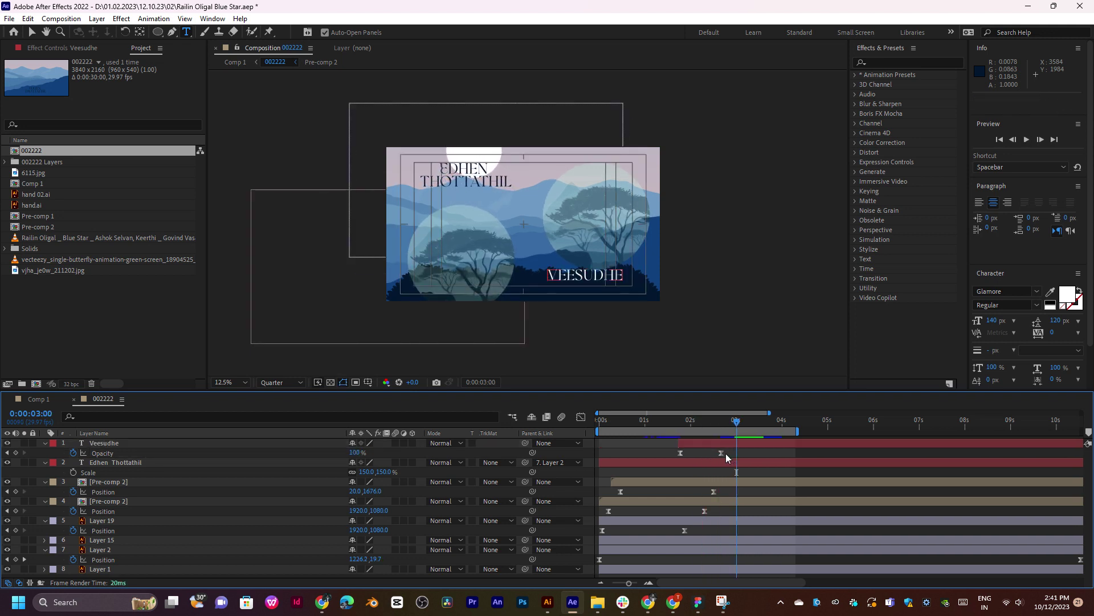
Review Comp 1 from 4:10, checking the transition into the mountain scene and the timing of both lyric texts.
left_click(43, 398)
left_click(657, 418)
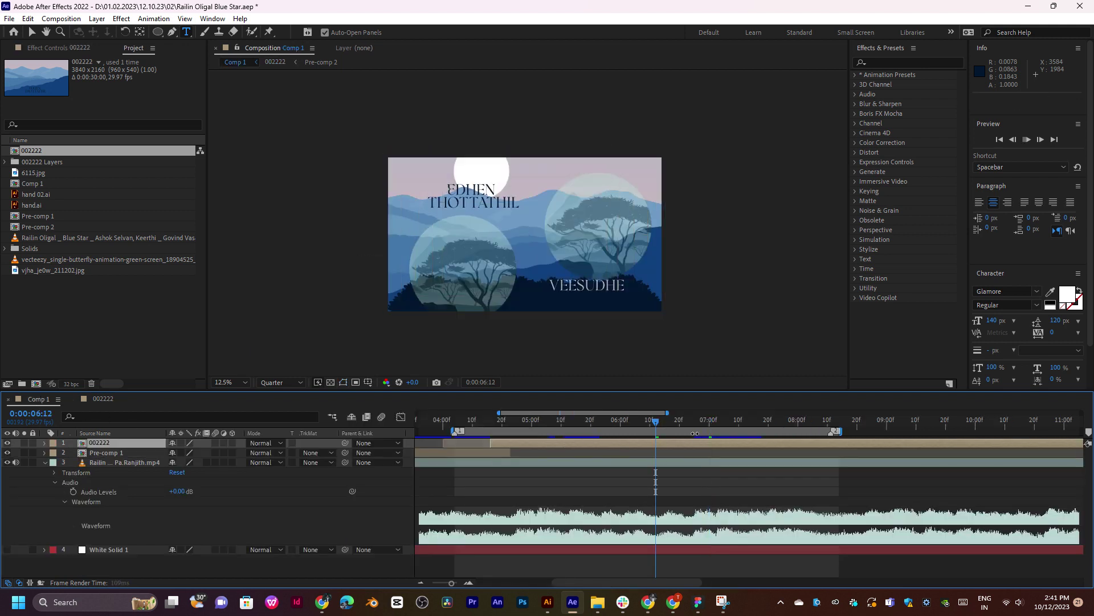
left_click(506, 432)
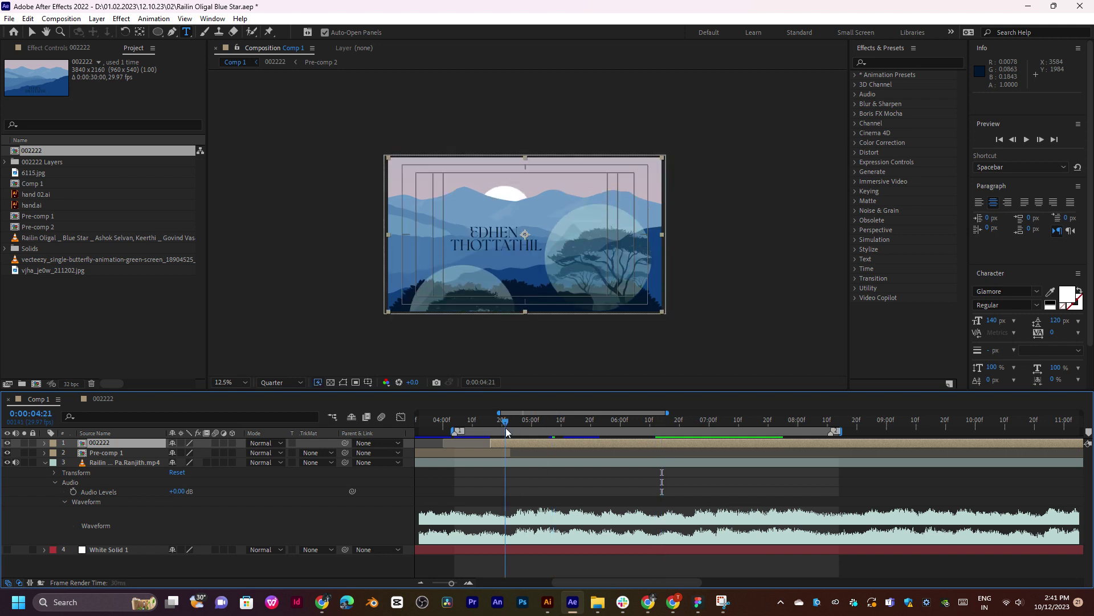
key("space")
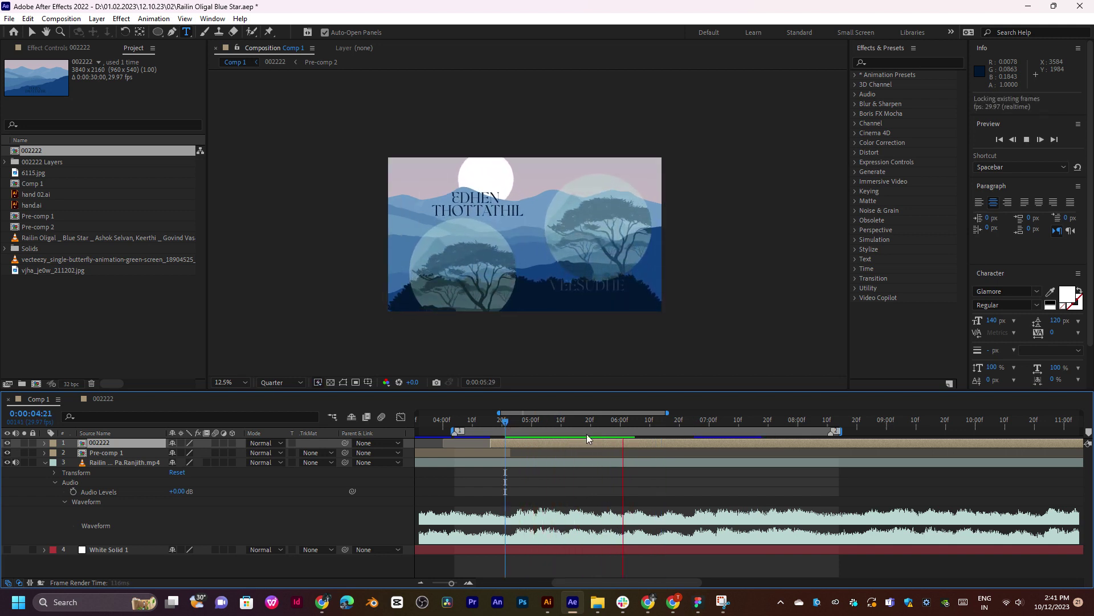
key("space")
left_click_drag(496, 425, 473, 427)
key("space")
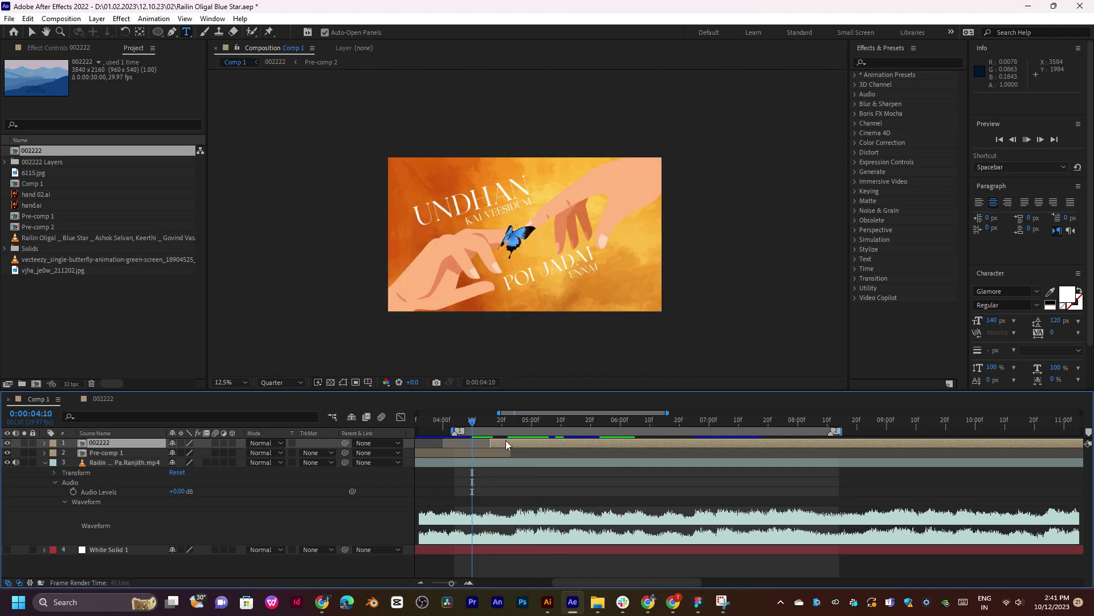
key("space")
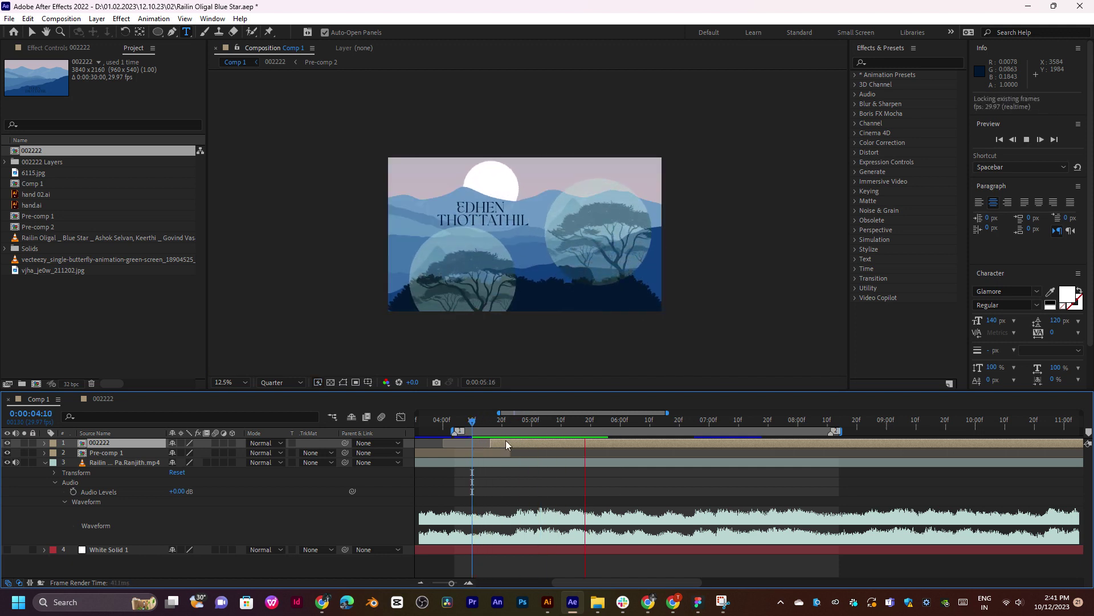
left_click(502, 427)
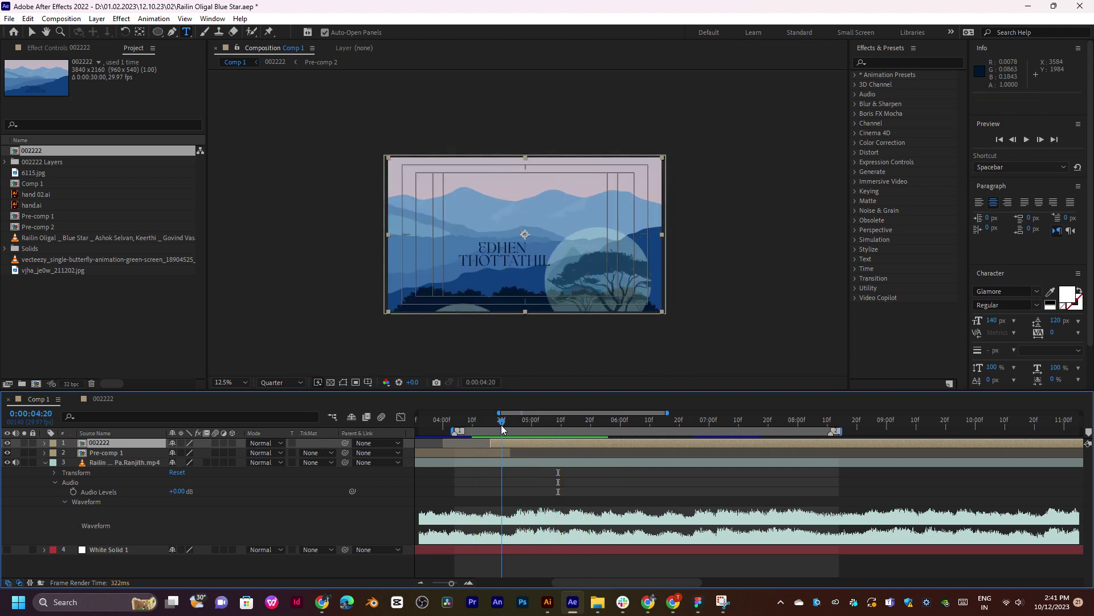
left_click_drag(529, 423, 582, 453)
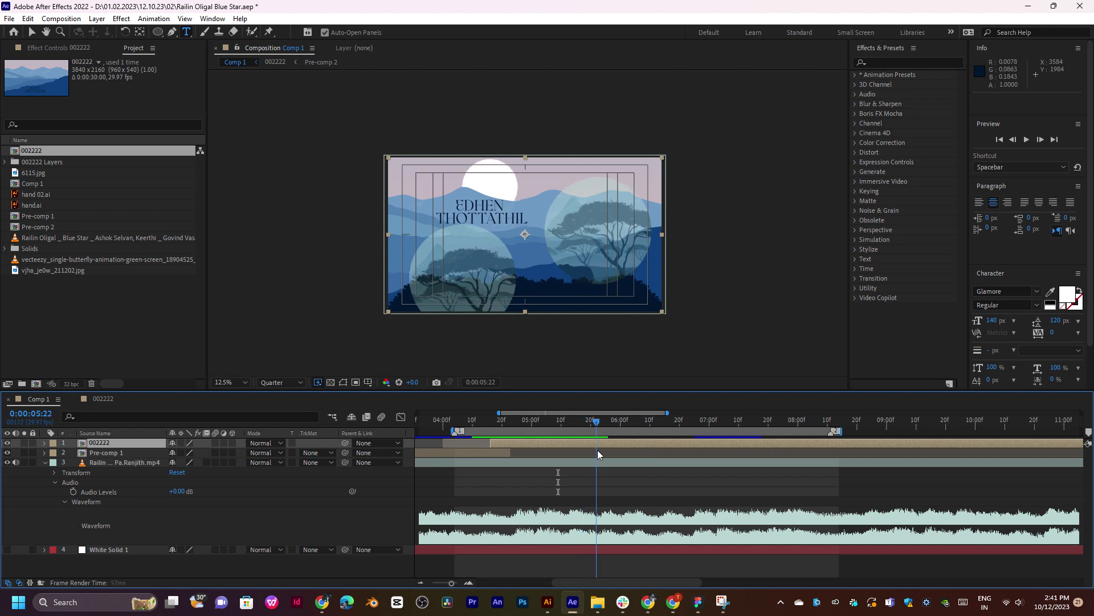
Play Comp 1 from about 5:17 and again near 7:15, checking both lyric texts over the mountain scene.
key("space")
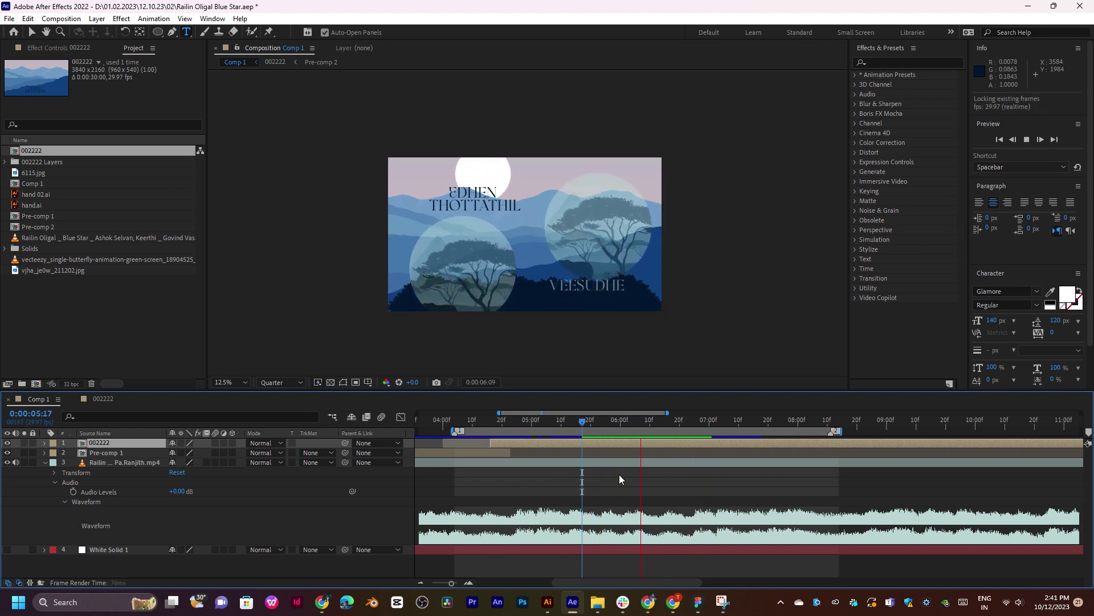
key("space")
left_click_drag(623, 423, 754, 422)
key("space")
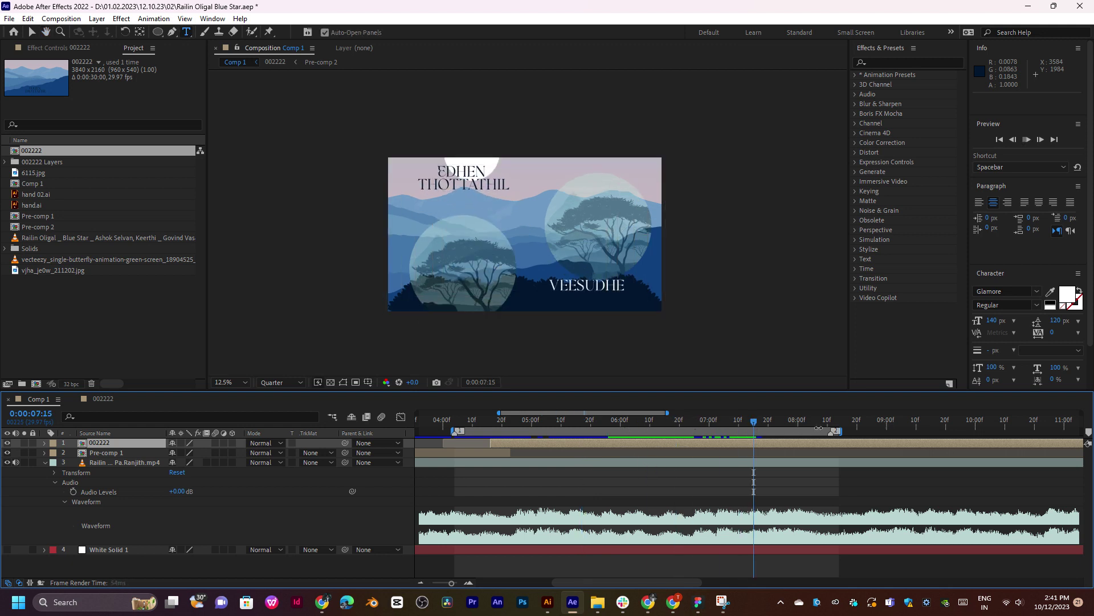
Split the 002222 layer in Comp 1 at 8:12 and delete the part after the cut.
left_click(834, 422)
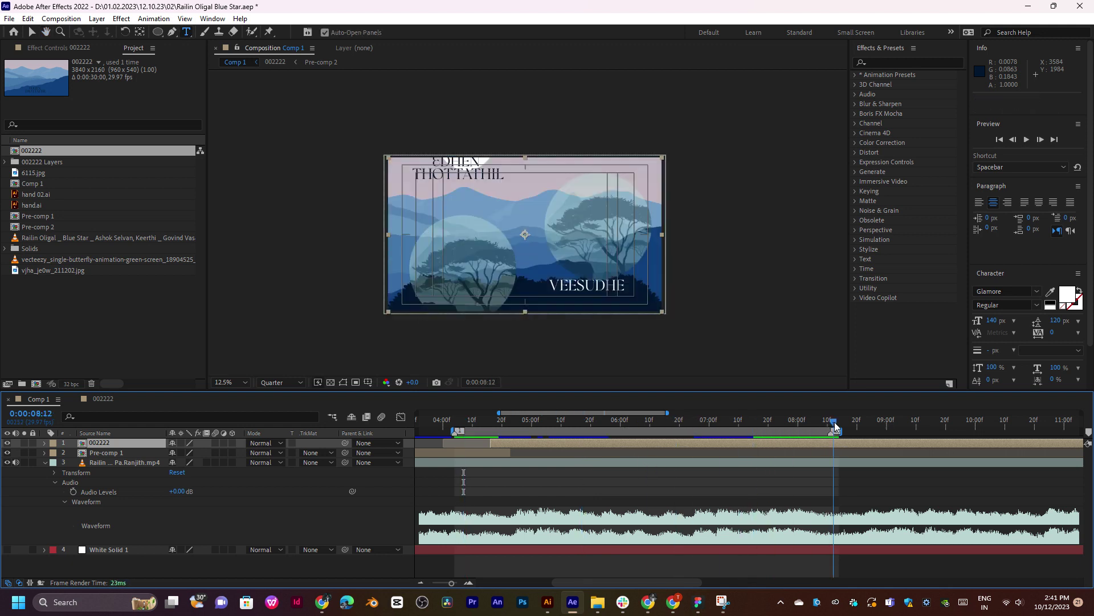
scroll(872, 456, "right", 5)
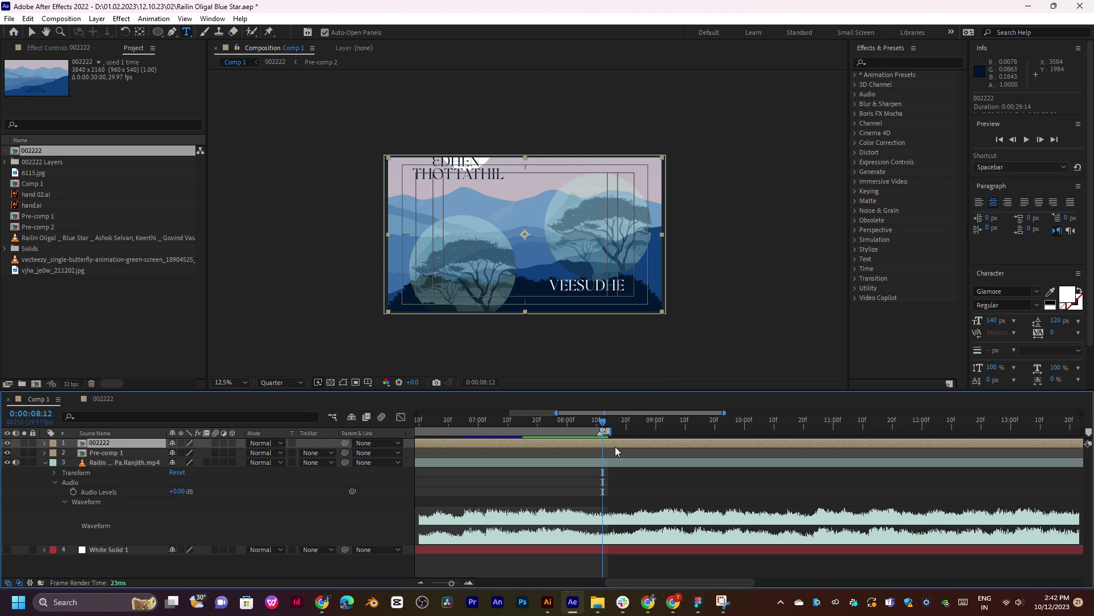
key("ctrl+shift+d")
key("Delete")
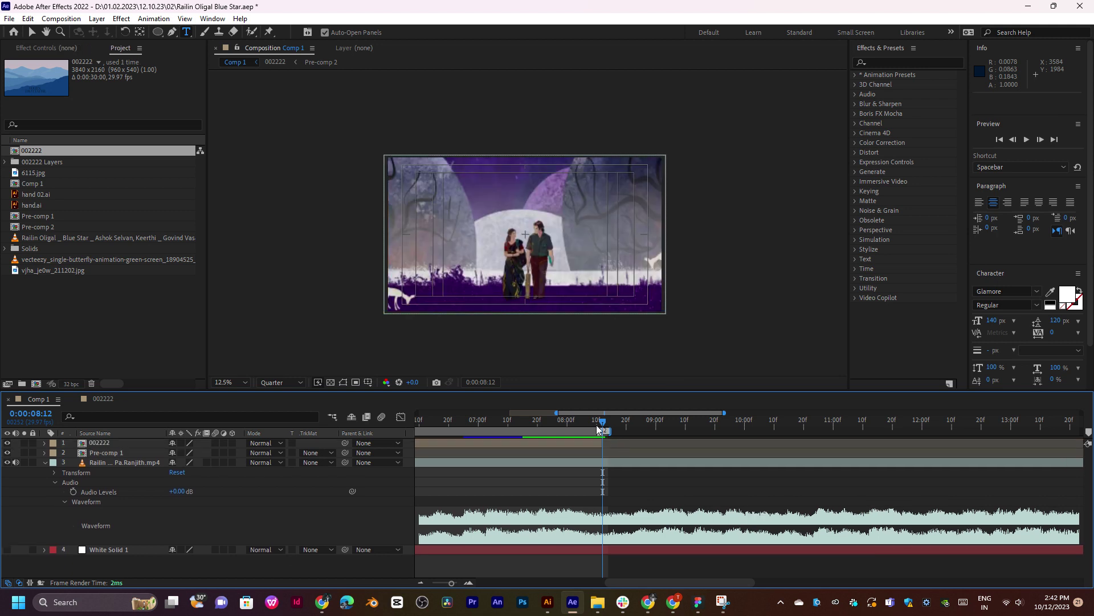
Set Comp 1's work area to 8:03–10:13 and preview the footage that follows the mountain scene.
key("space")
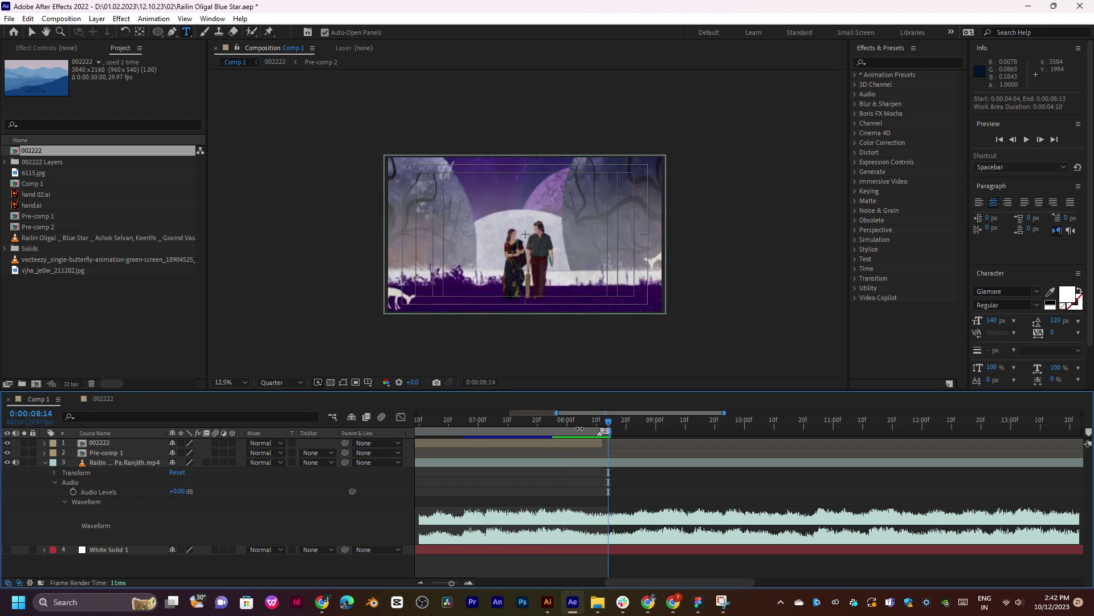
left_click_drag(579, 428, 817, 426)
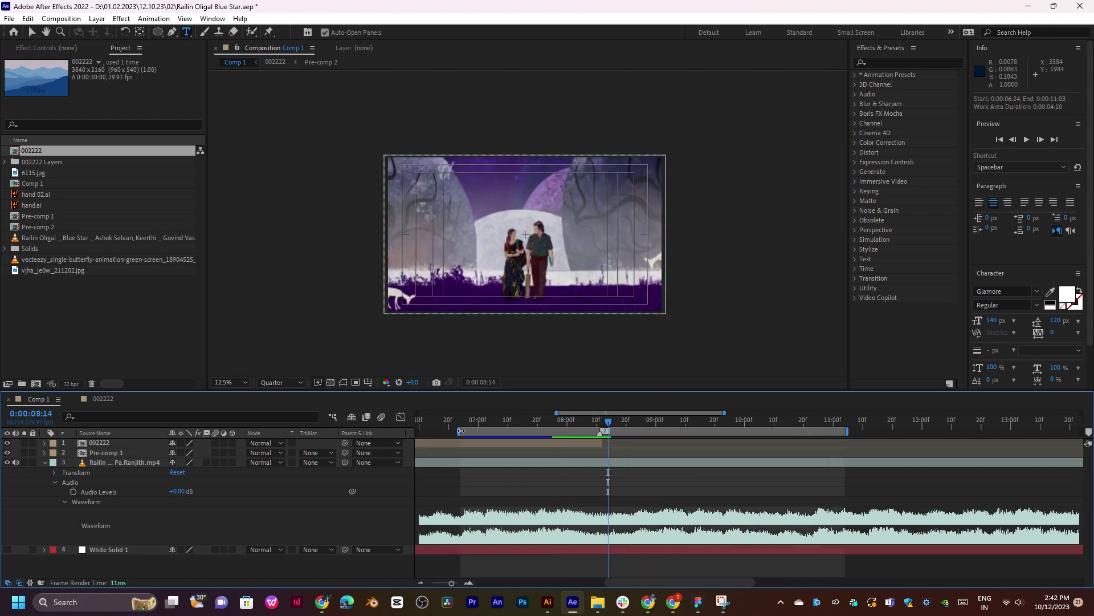
left_click_drag(460, 430, 576, 431)
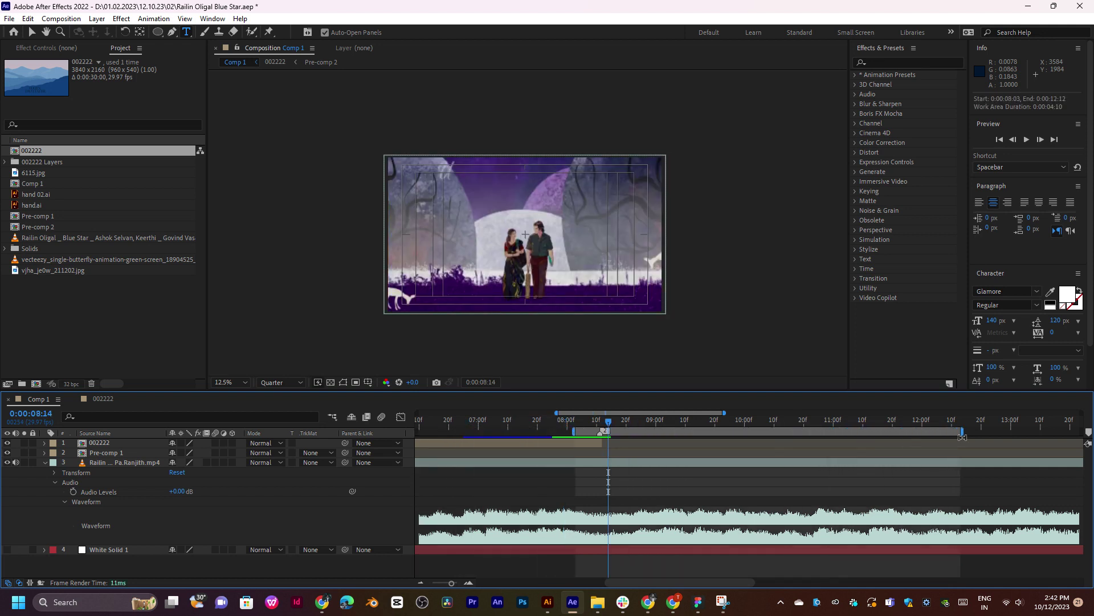
left_click_drag(934, 437, 750, 449)
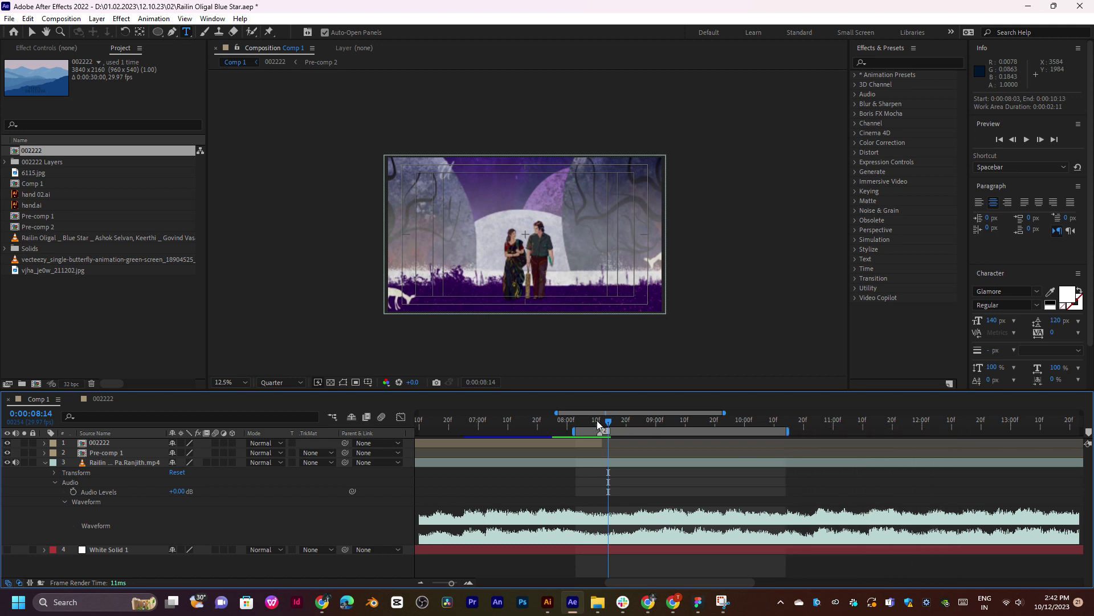
key("space")
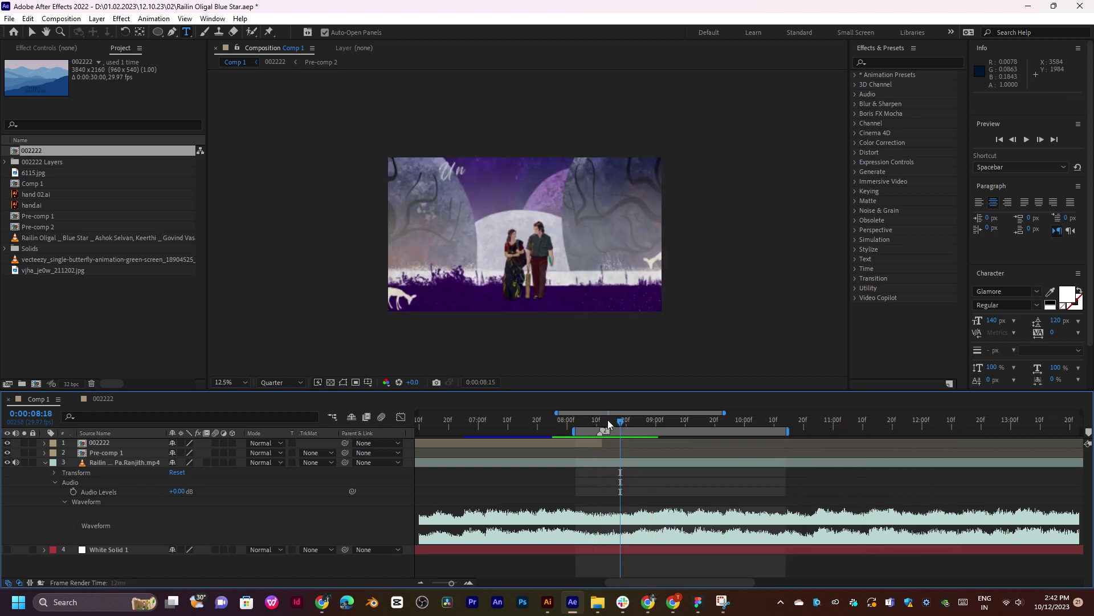
left_click_drag(608, 423, 638, 460)
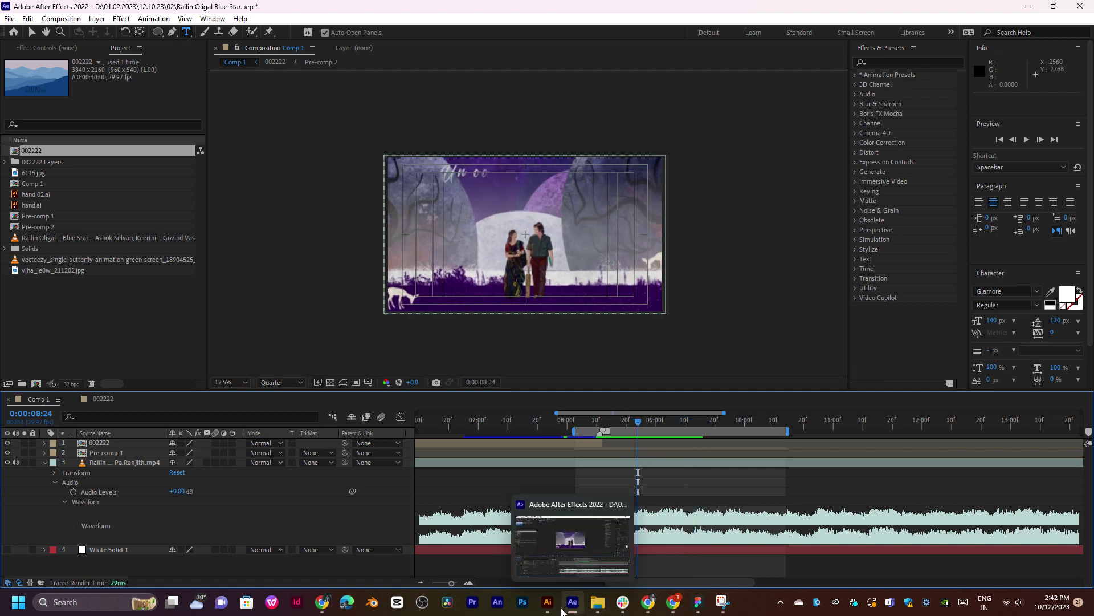
Switch to Chrome and examine Freepik's "landscape silhouette" and "mountain background" vector results for the next scene.
left_click(646, 605)
left_click(392, 8)
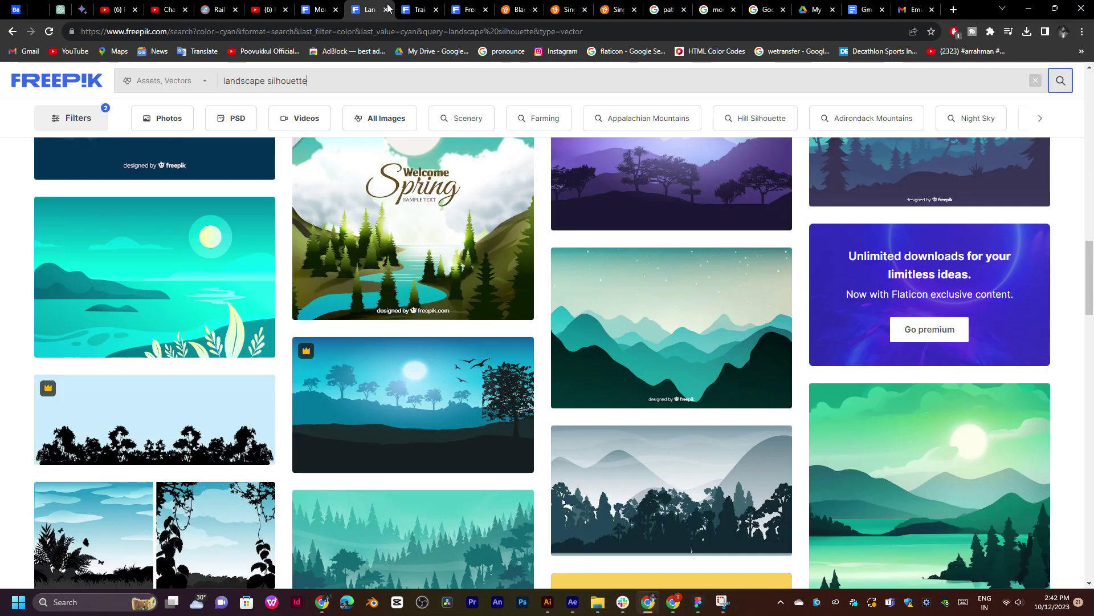
scroll(520, 283, "up", 5)
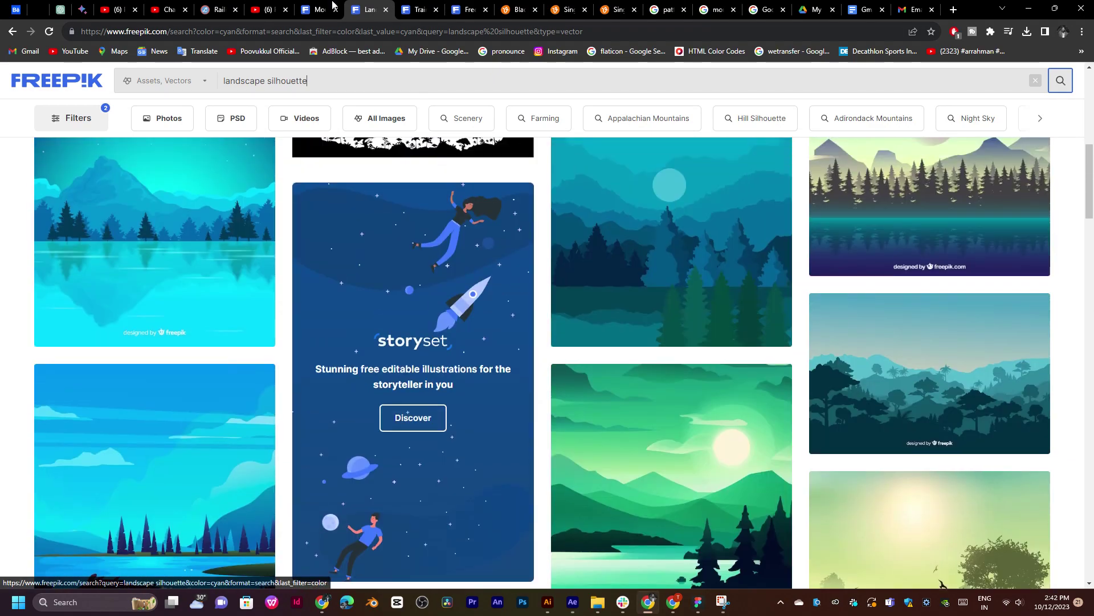
left_click(319, 9)
scroll(563, 410, "down", 15)
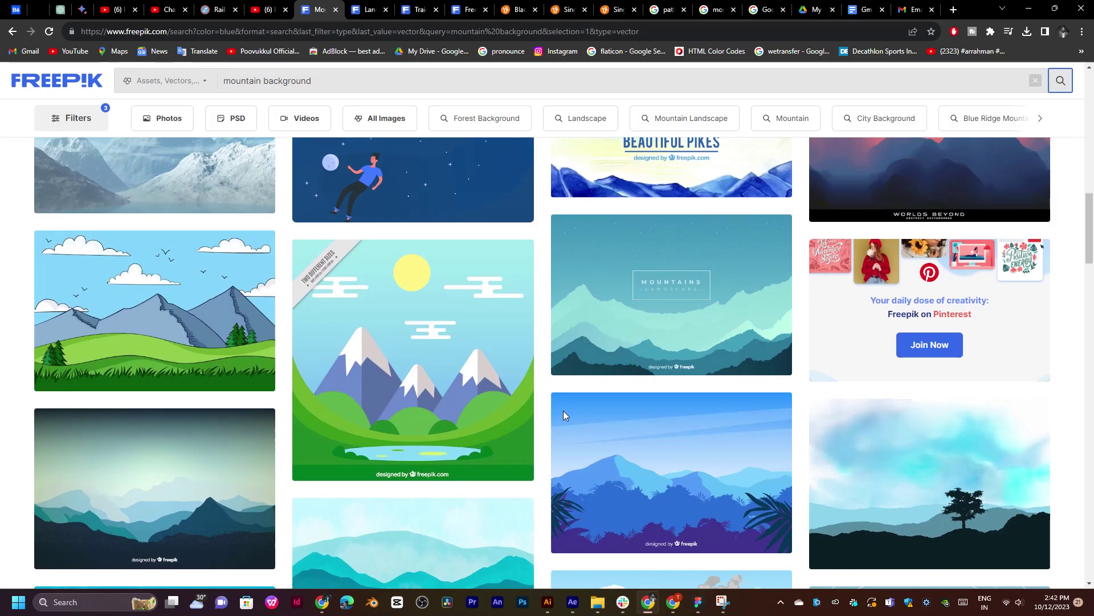
scroll(564, 410, "up", 2)
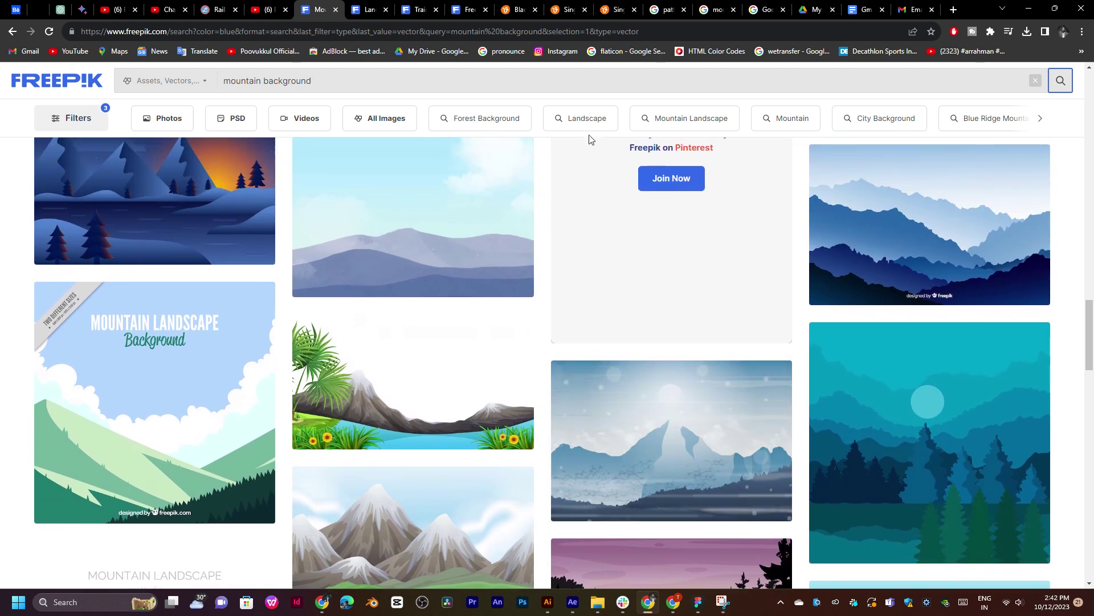
Open the suggested Freepik searches for landscape, mountain landscape, mountain, city background and blue ridge mountains in separate tabs.
middle_click(550, 124)
middle_click(685, 120)
middle_click(686, 119)
middle_click(809, 125)
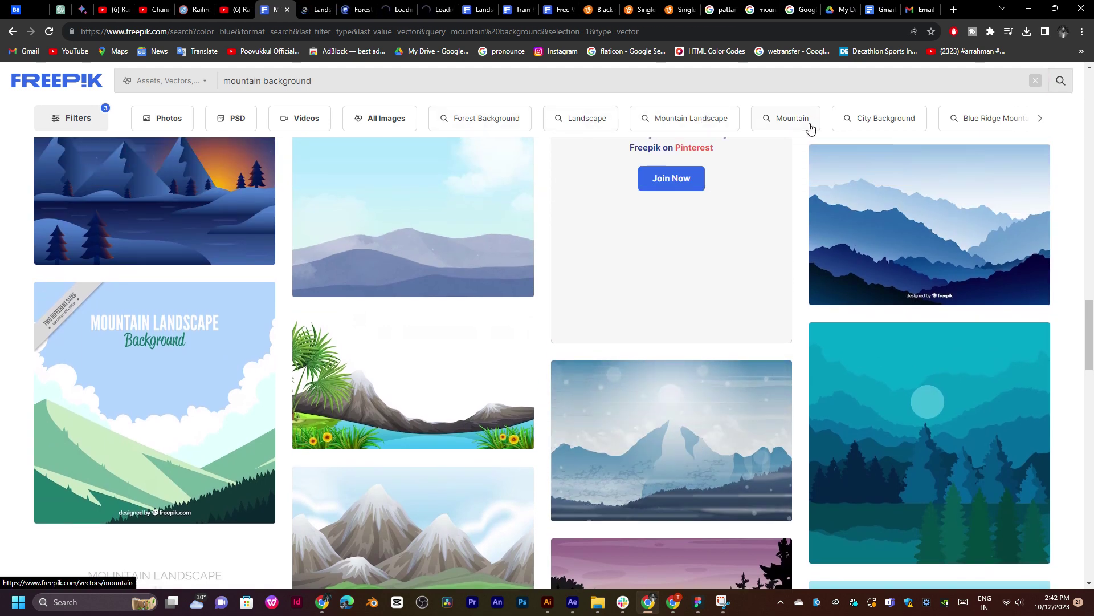
middle_click(882, 126)
middle_click(991, 126)
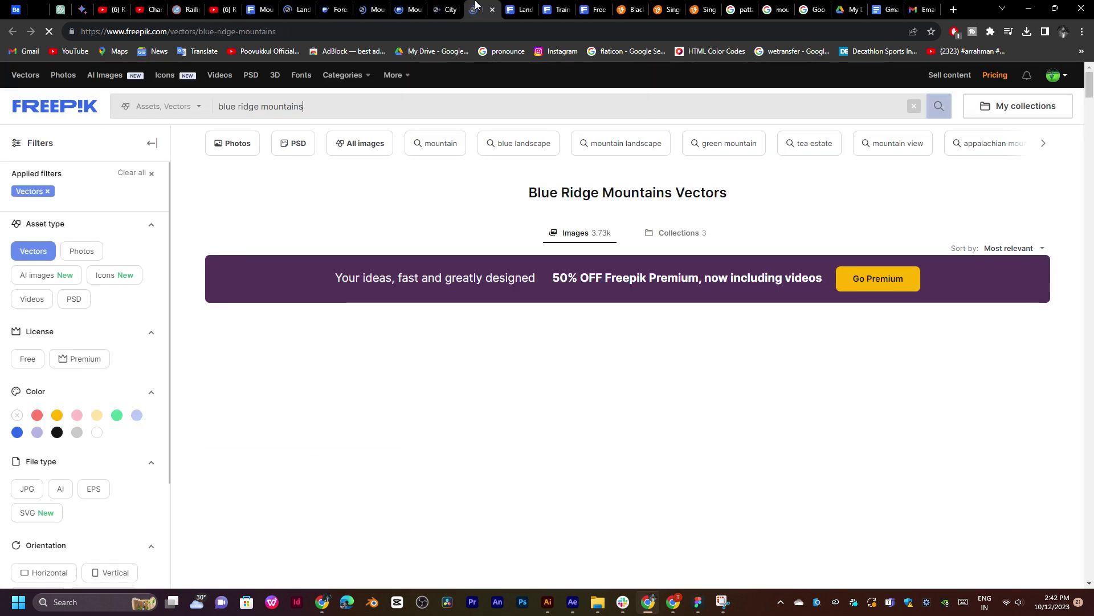
Browse Freepik's city background vectors, and close the city background and blue ridge mountains results.
left_click(482, 9)
left_click(419, 9)
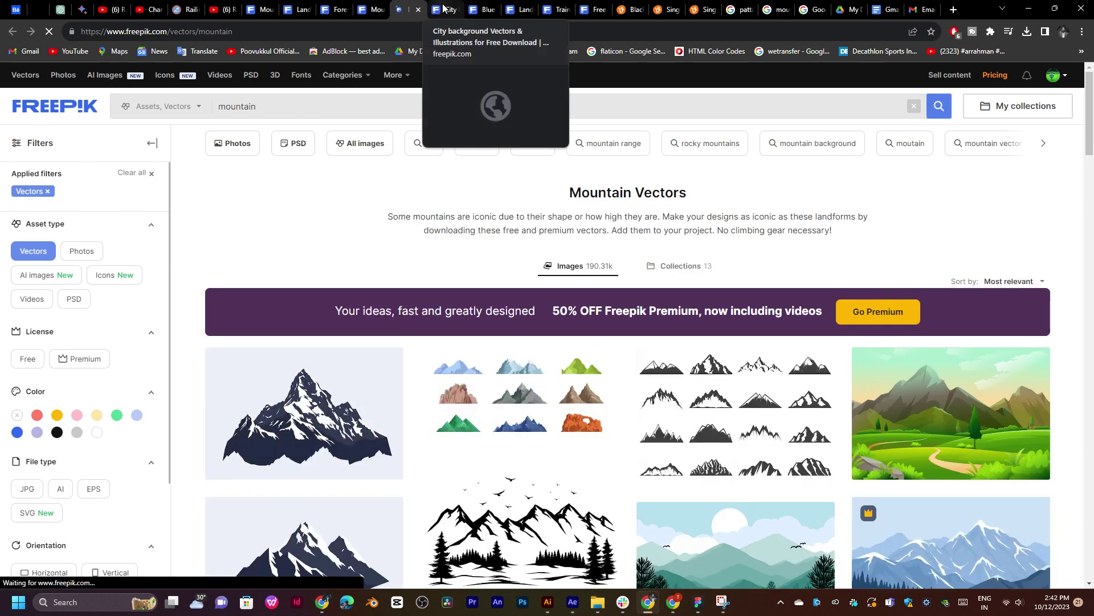
left_click(448, 10)
scroll(792, 291, "down", 10)
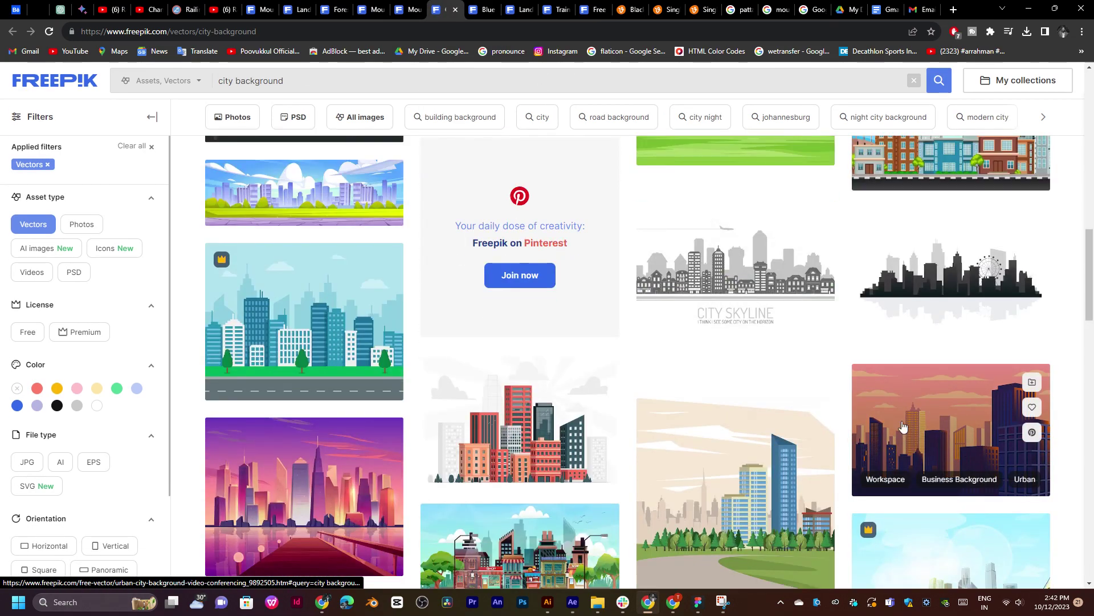
scroll(936, 406, "down", 8)
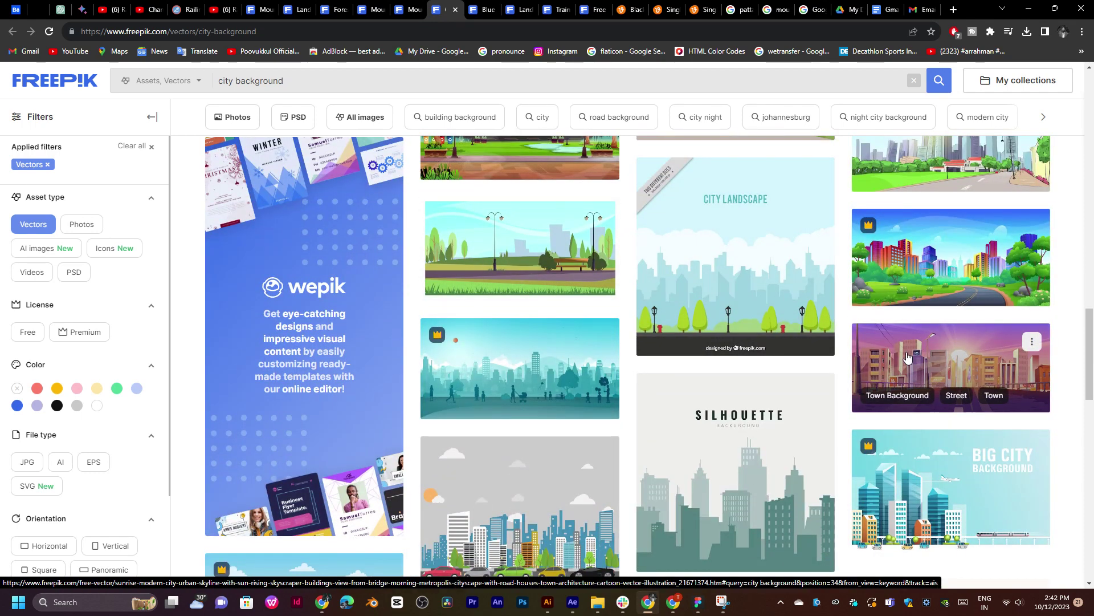
scroll(907, 356, "down", 7)
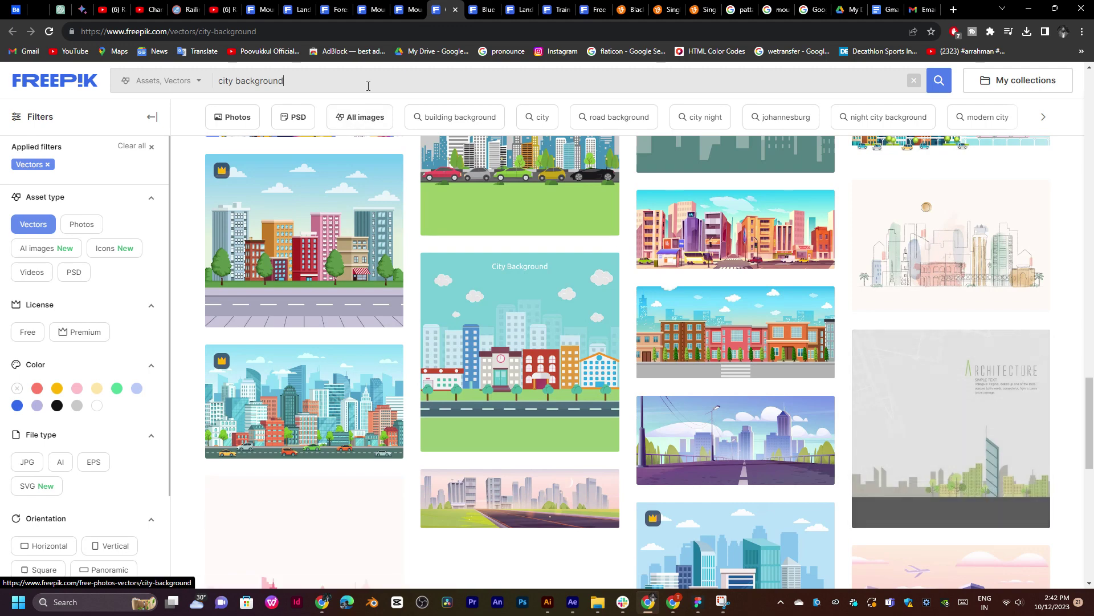
left_click(456, 10)
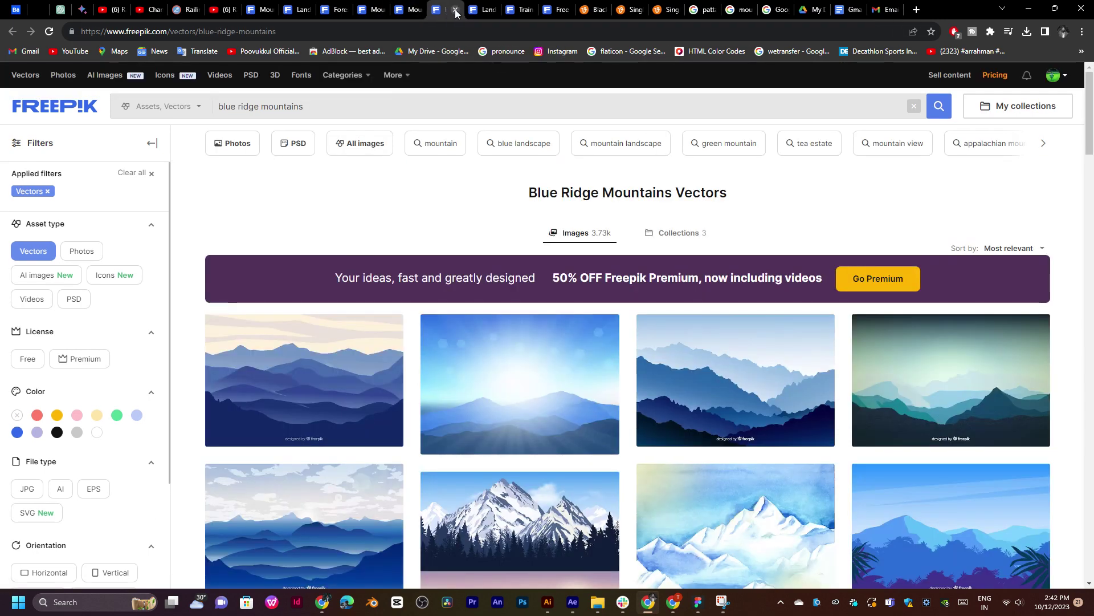
left_click(456, 9)
Look through the first page of Freepik's mountain vectors for a usable background and close those results.
scroll(577, 284, "down", 6)
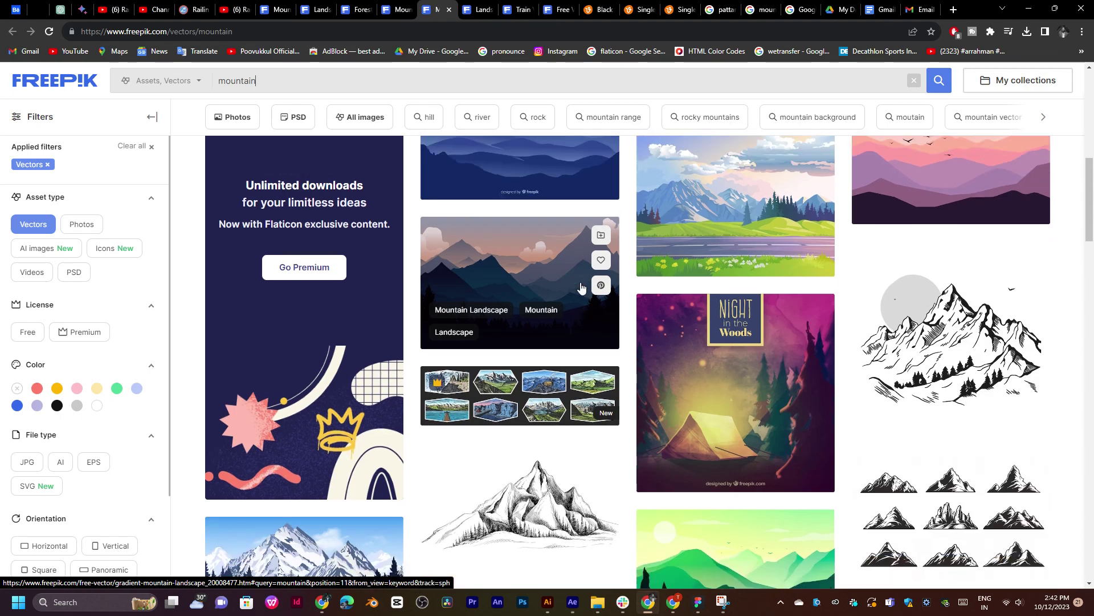
scroll(577, 284, "up", 3)
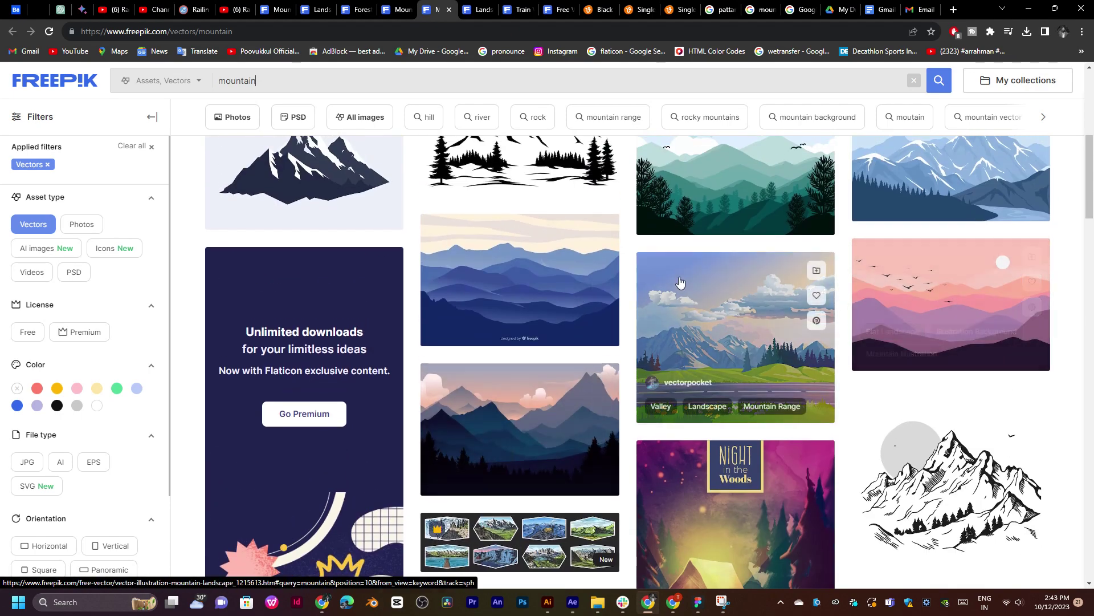
scroll(808, 390, "down", 15)
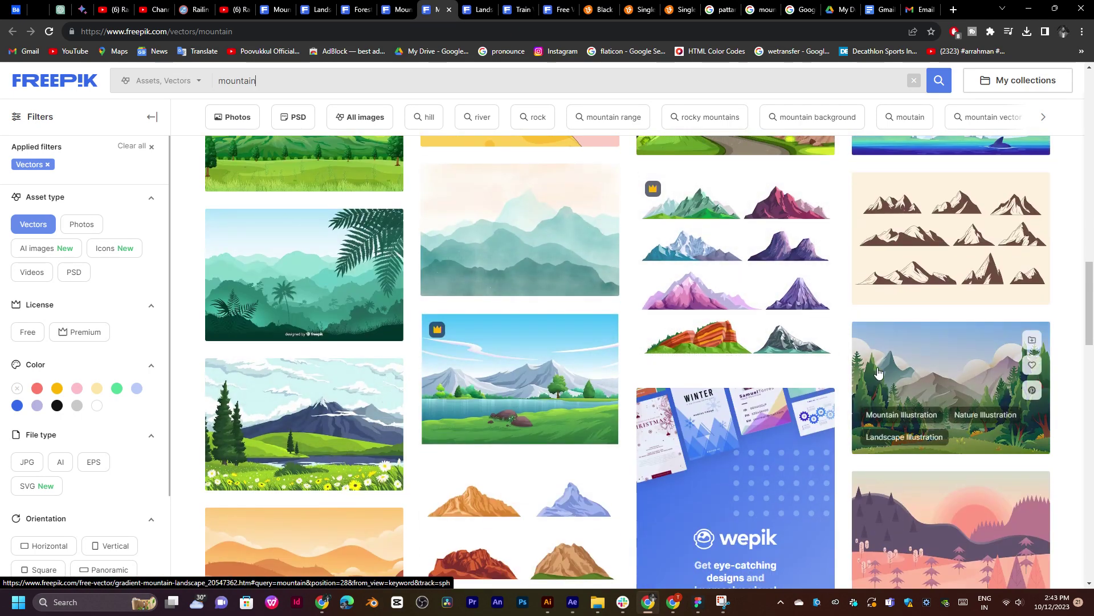
scroll(809, 390, "down", 5)
scroll(361, 357, "down", 9)
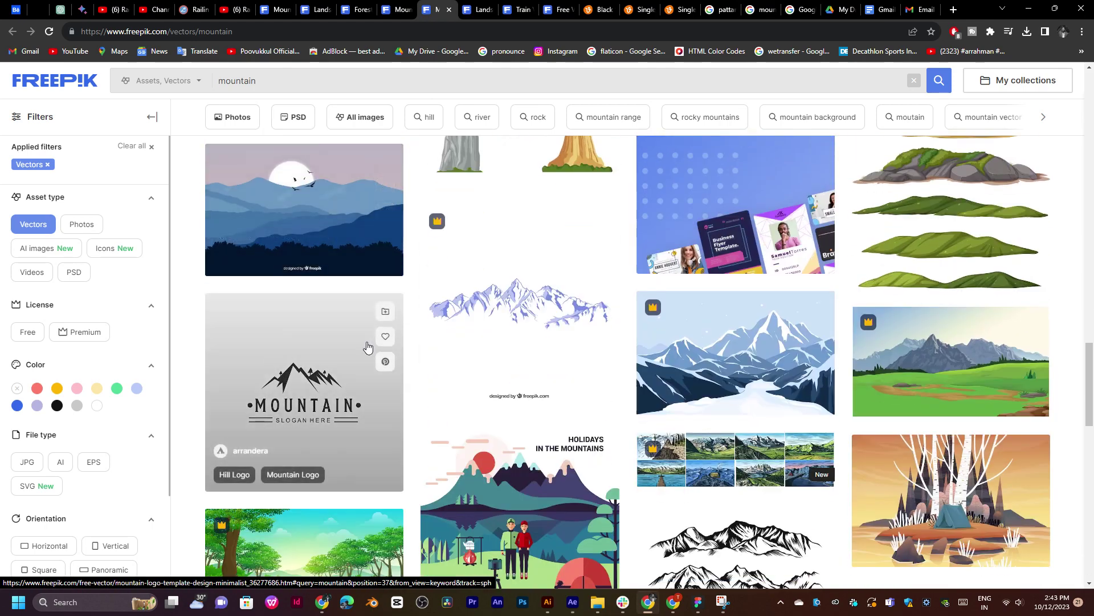
scroll(437, 320, "down", 3)
scroll(438, 321, "down", 4)
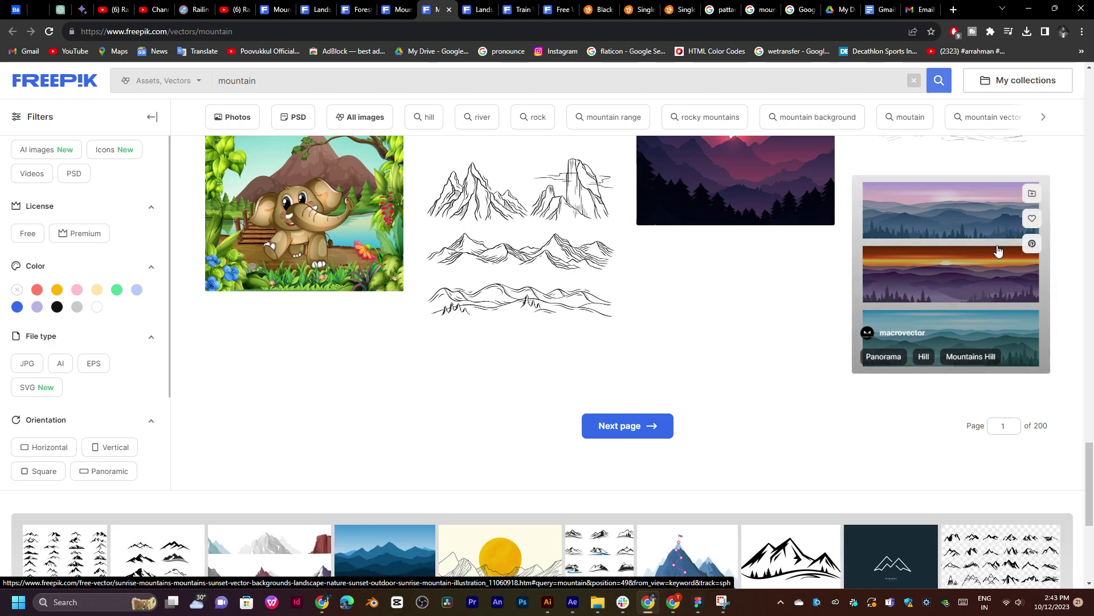
left_click(449, 9)
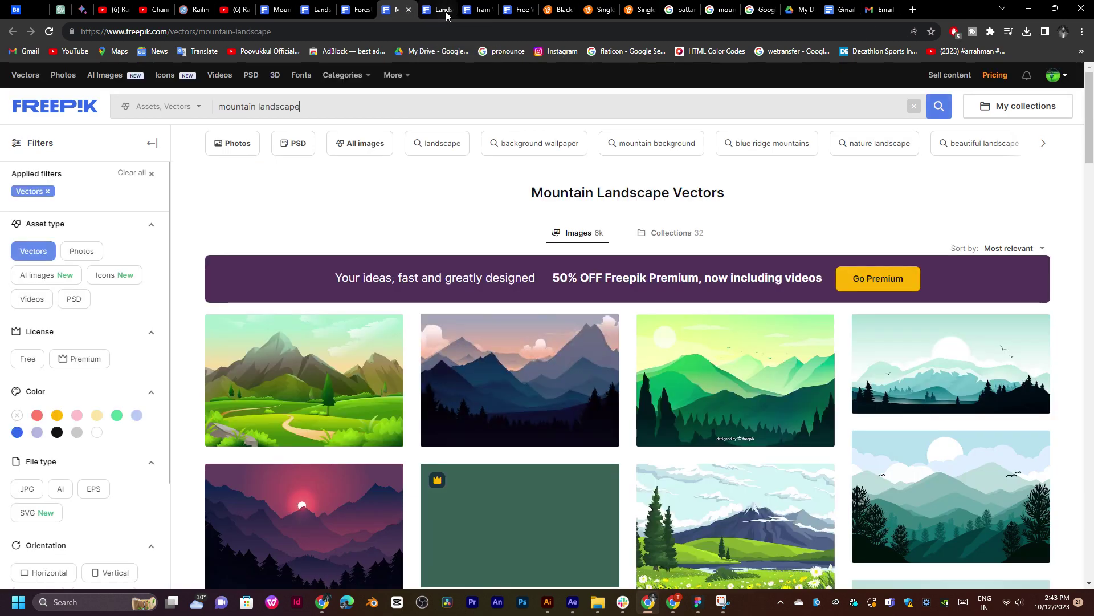
Browse Freepik's mountain landscape vectors, and close the mountain landscape and landscape silhouette results.
scroll(804, 264, "down", 10)
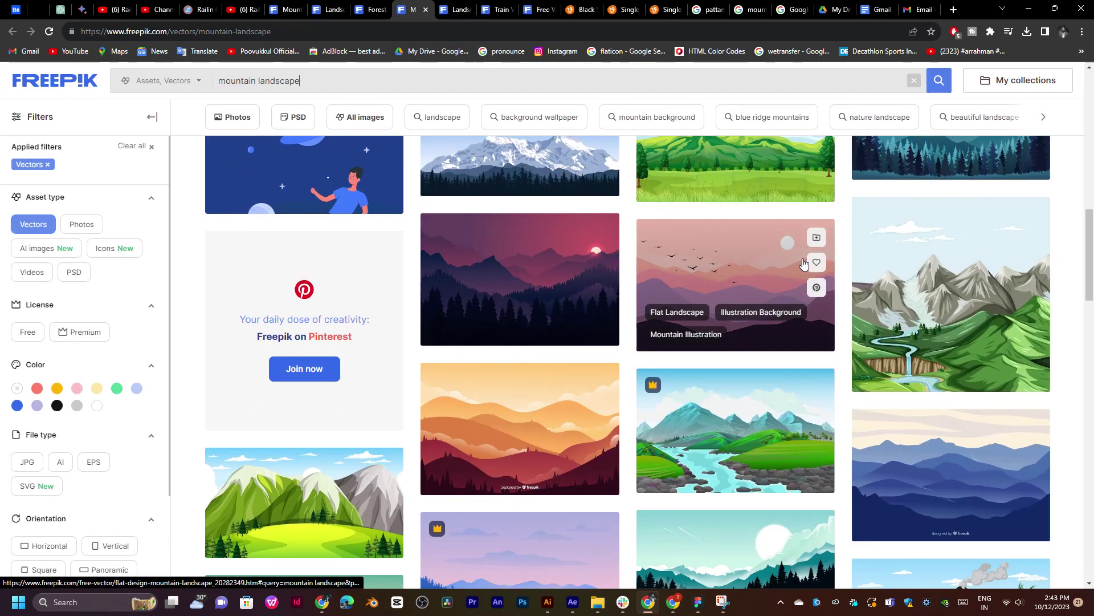
scroll(803, 264, "down", 15)
scroll(804, 263, "down", 8)
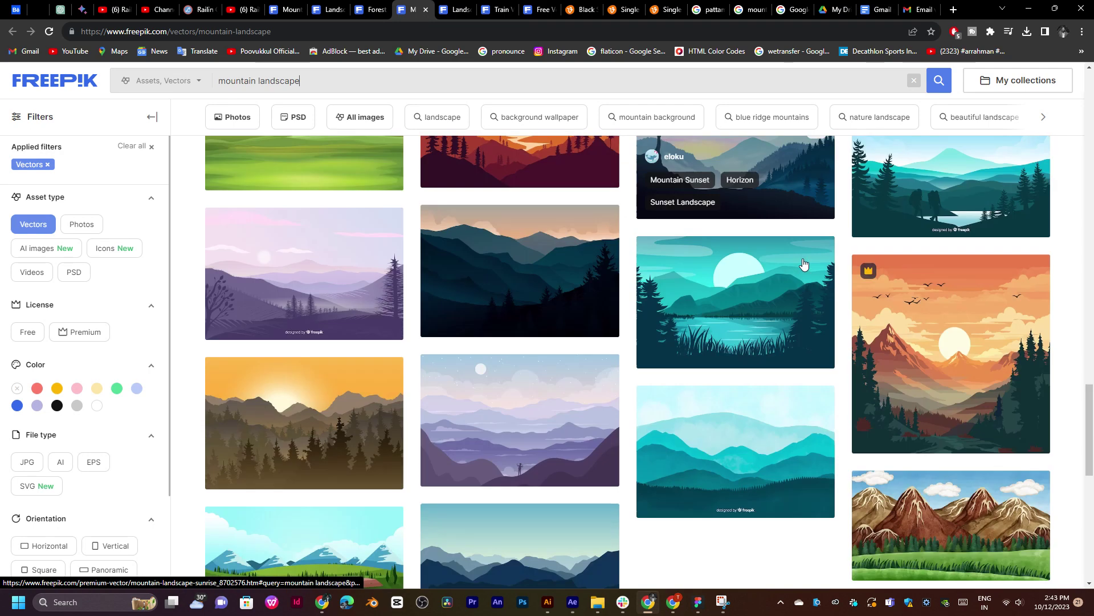
left_click(426, 9)
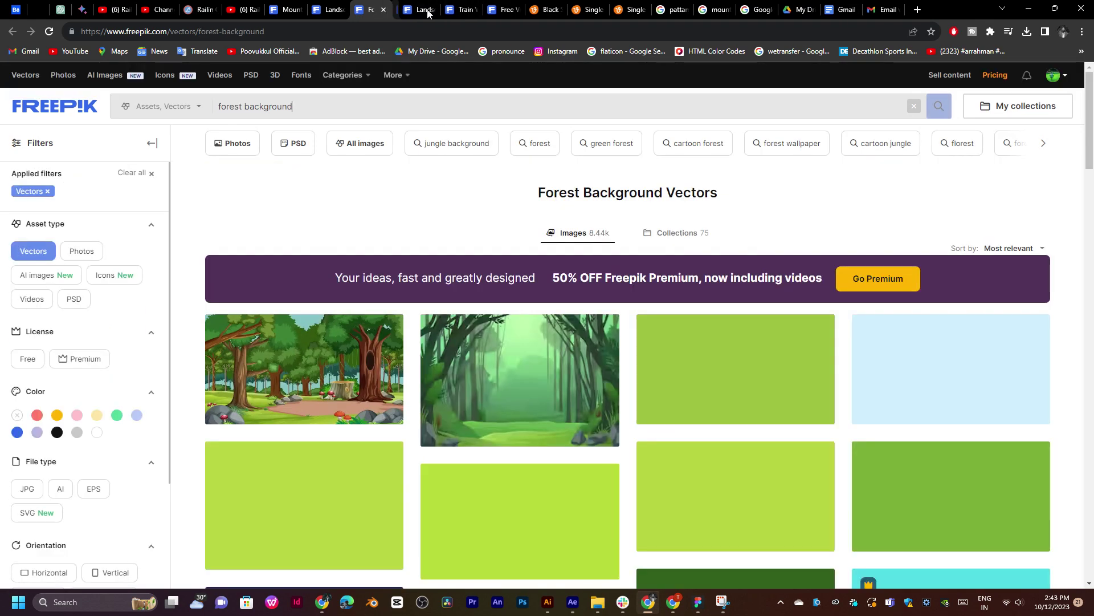
left_click(429, 16)
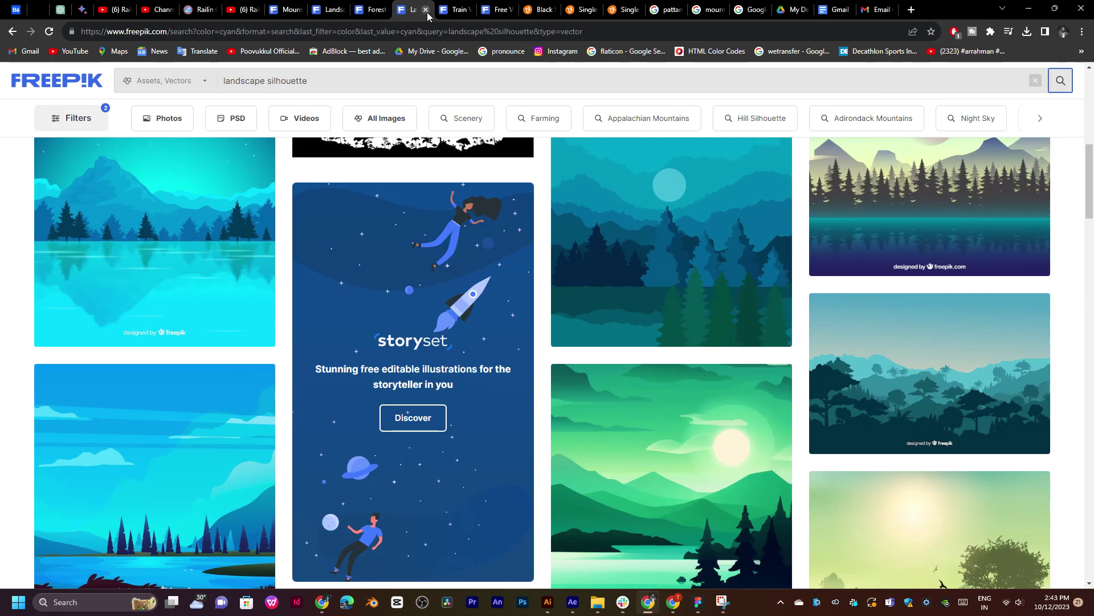
left_click(426, 11)
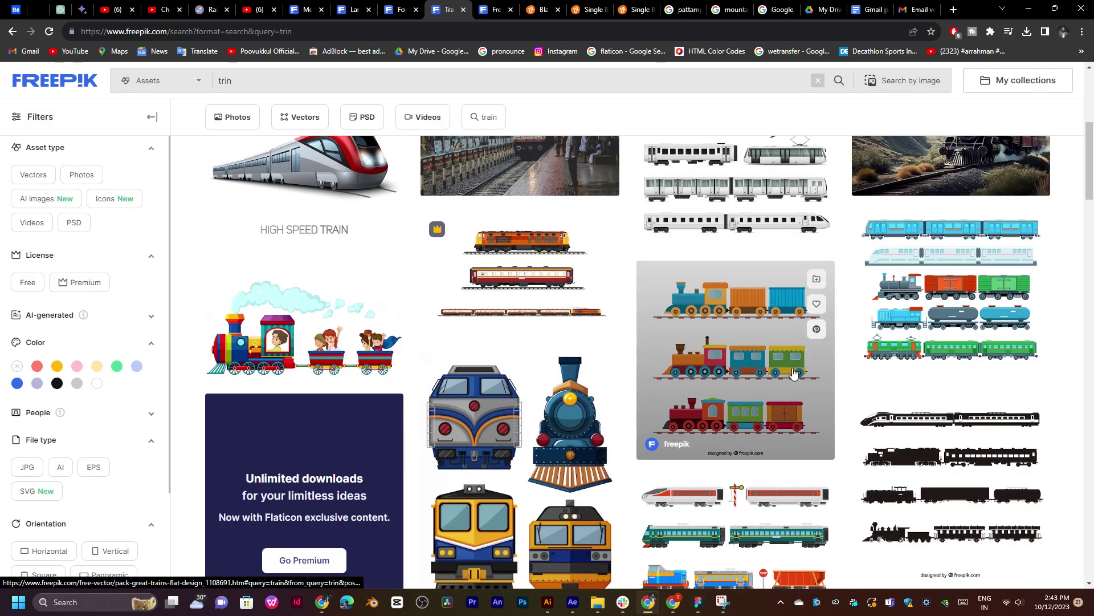
Open the black trains silhouette collection from Freepik's train results in a separate tab, and look over the other train results.
scroll(741, 411, "down", 2)
middle_click(962, 346)
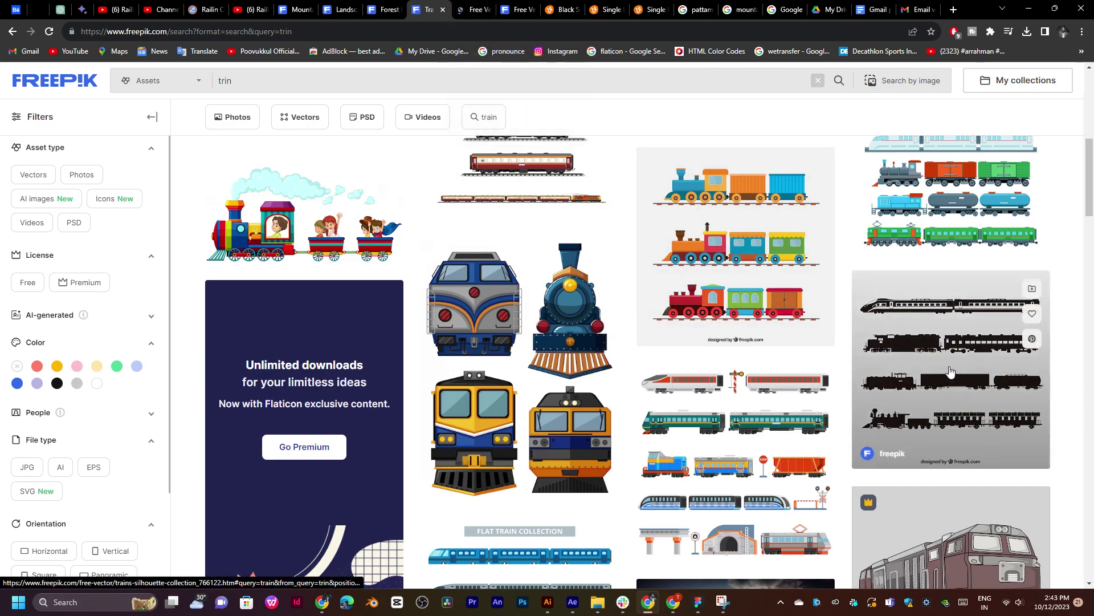
scroll(951, 371, "down", 5)
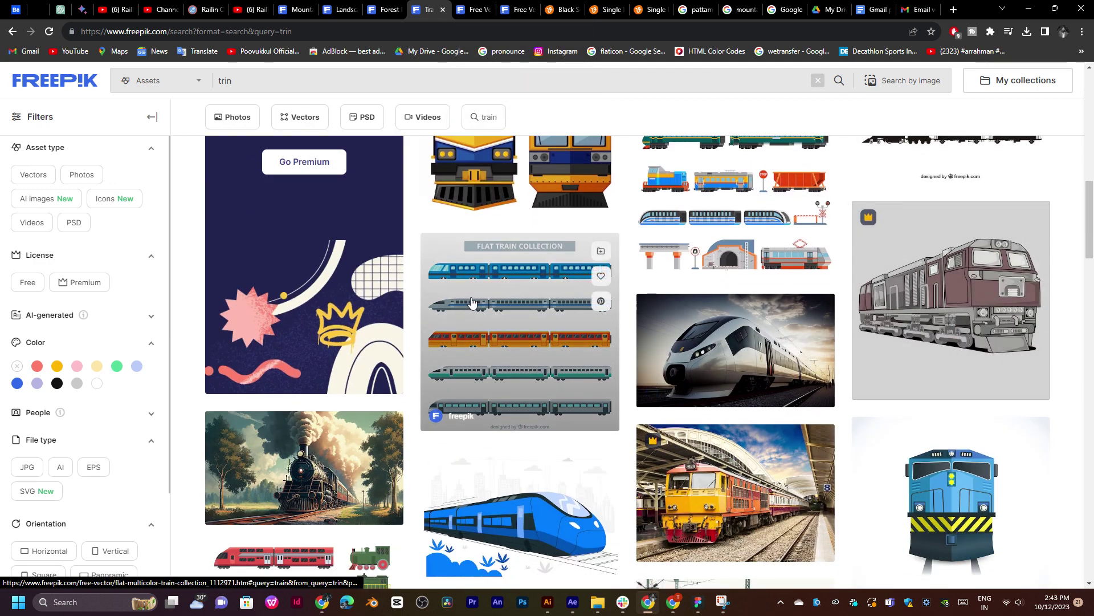
scroll(518, 280, "up", 2)
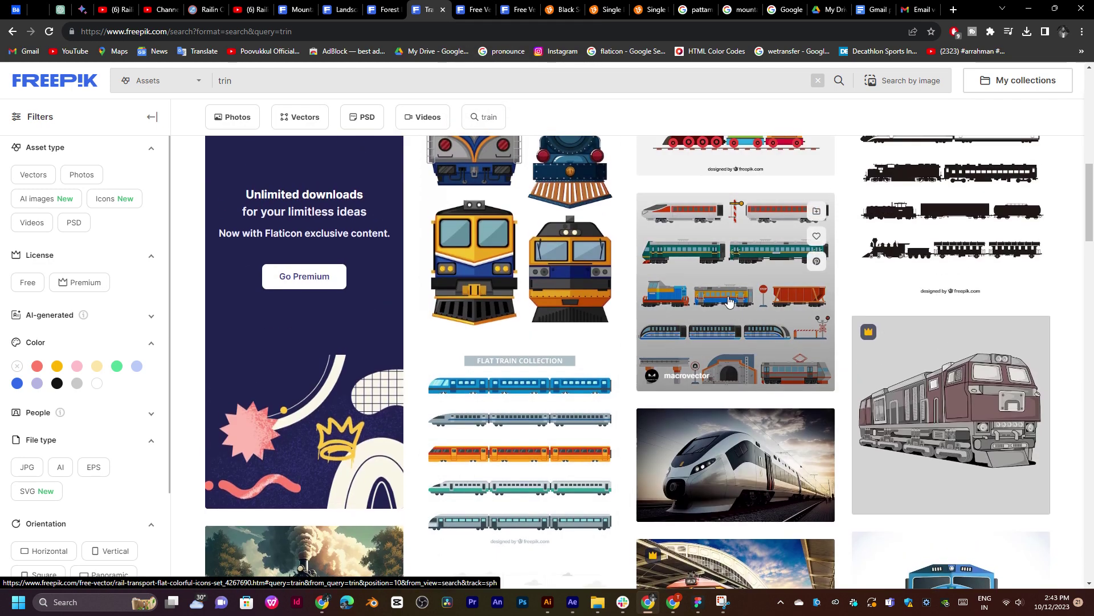
scroll(727, 296, "up", 2)
scroll(700, 255, "up", 2)
scroll(700, 255, "up", 2)
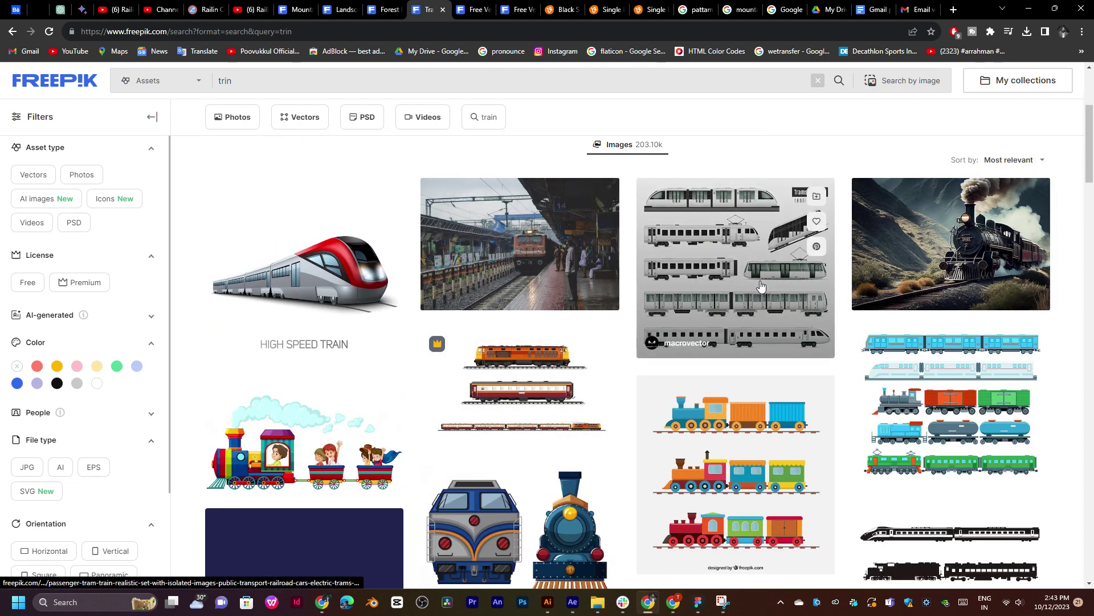
scroll(761, 285, "down", 12)
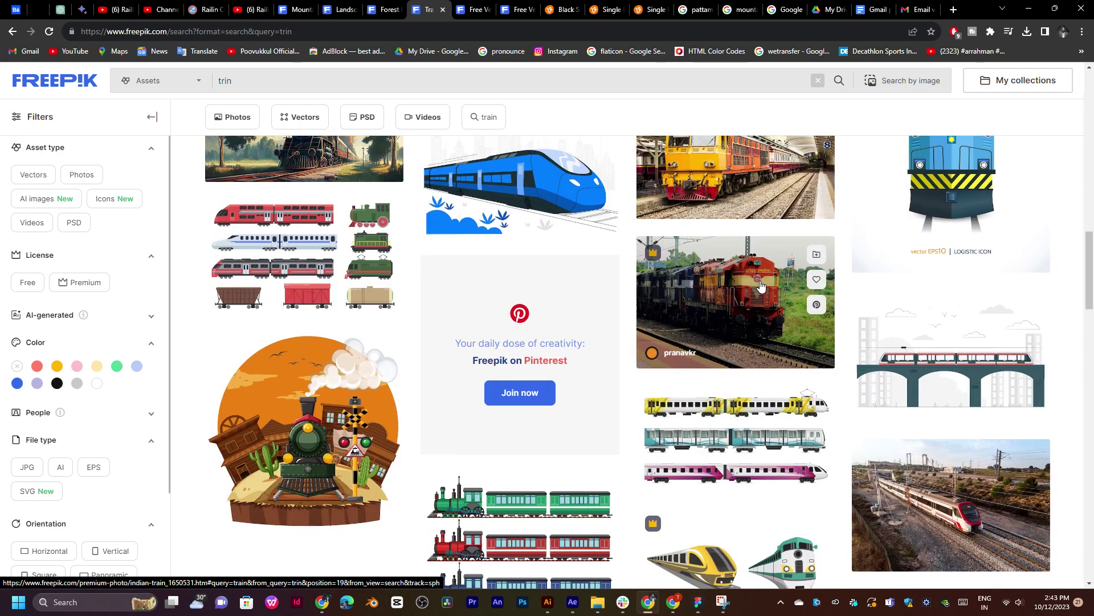
scroll(761, 285, "down", 3)
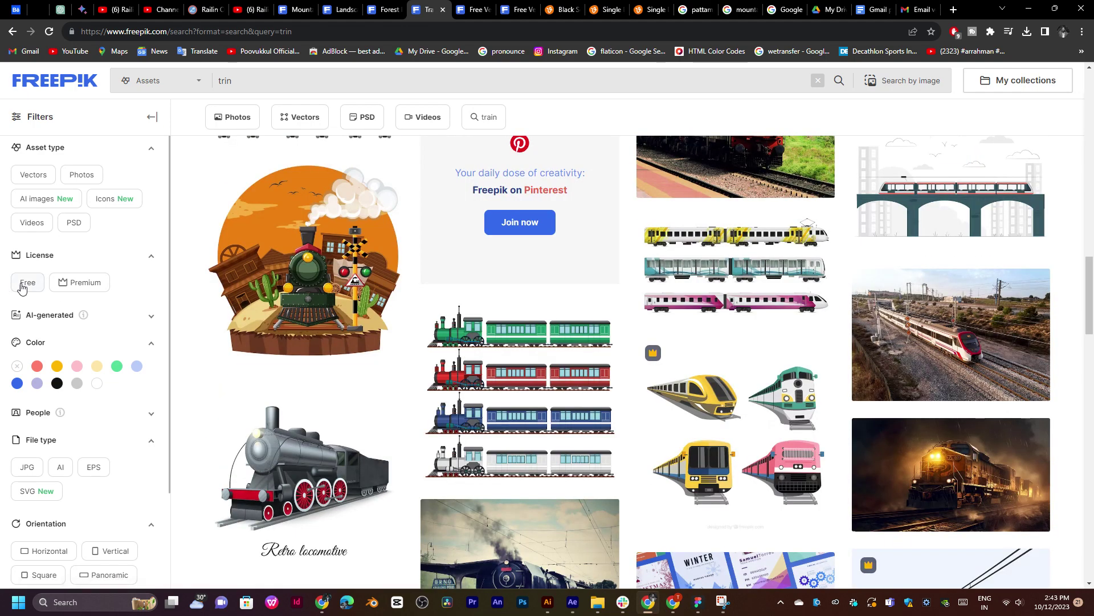
Filter the train results to free assets and look through the first page for other usable train artwork.
left_click(27, 282)
scroll(486, 340, "down", 10)
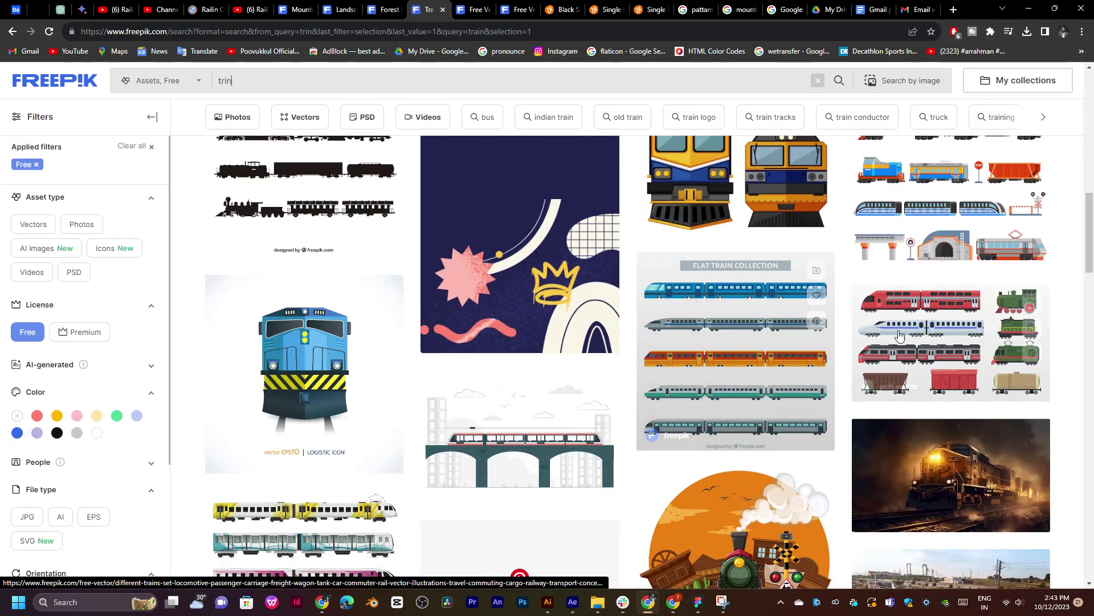
scroll(770, 305, "down", 6)
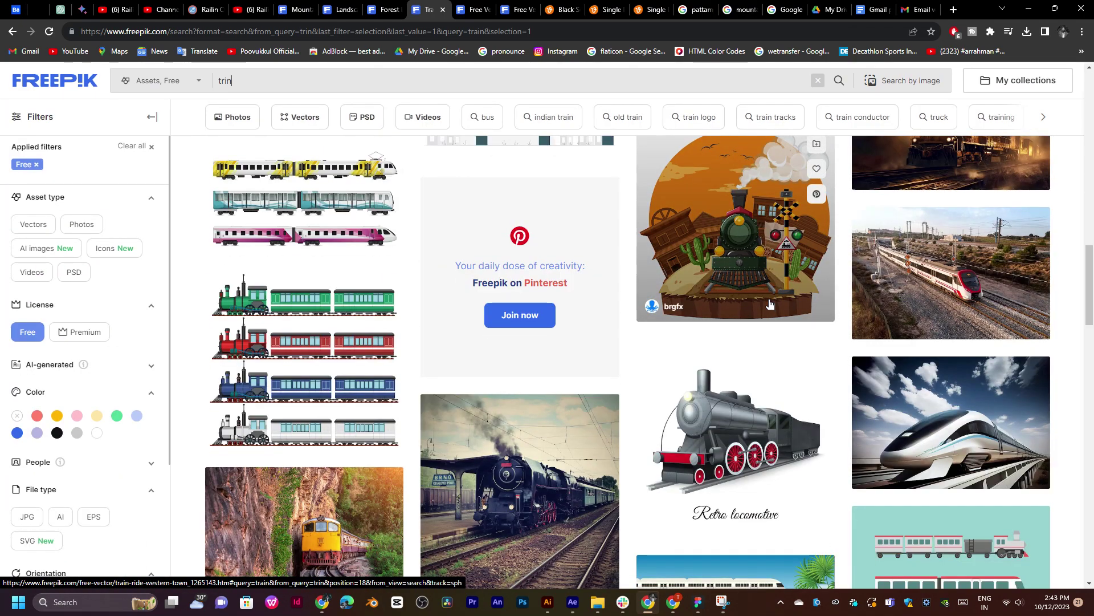
scroll(770, 305, "down", 5)
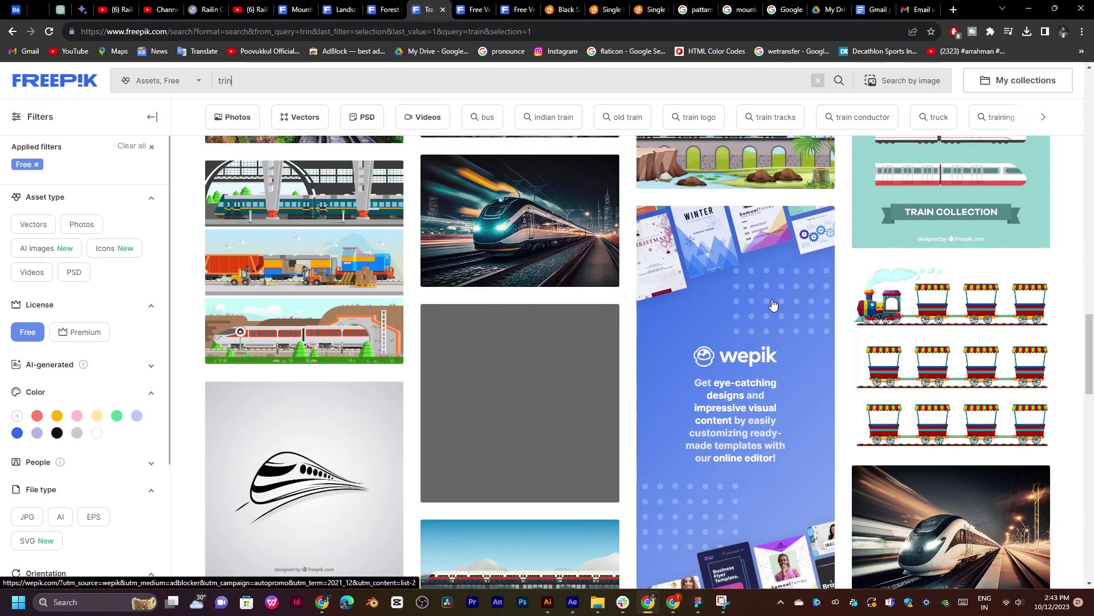
scroll(559, 426, "down", 5)
scroll(473, 377, "down", 6)
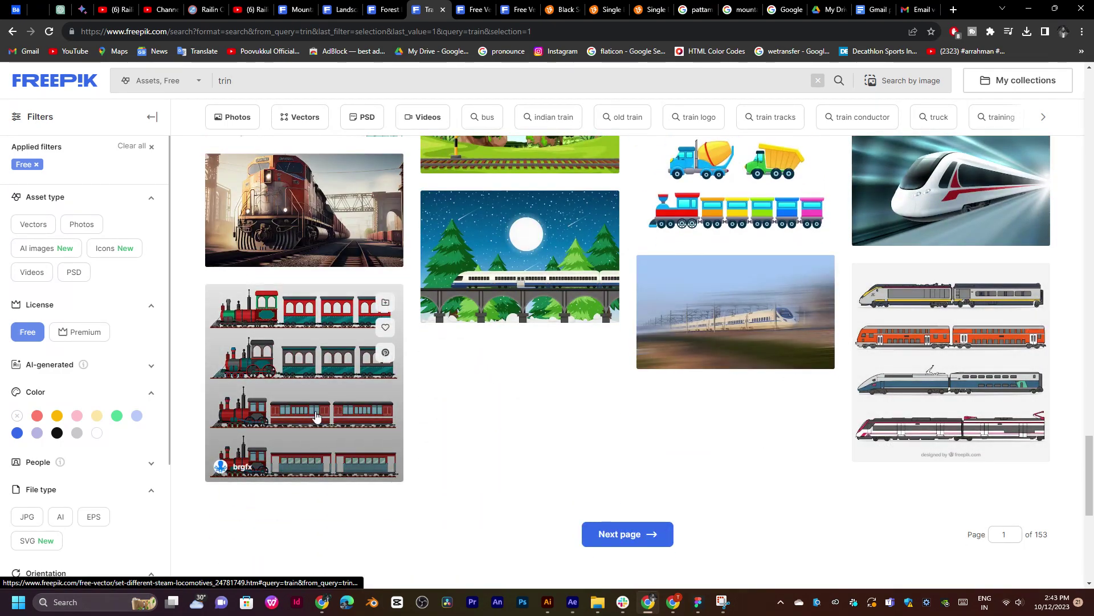
scroll(745, 399, "up", 3)
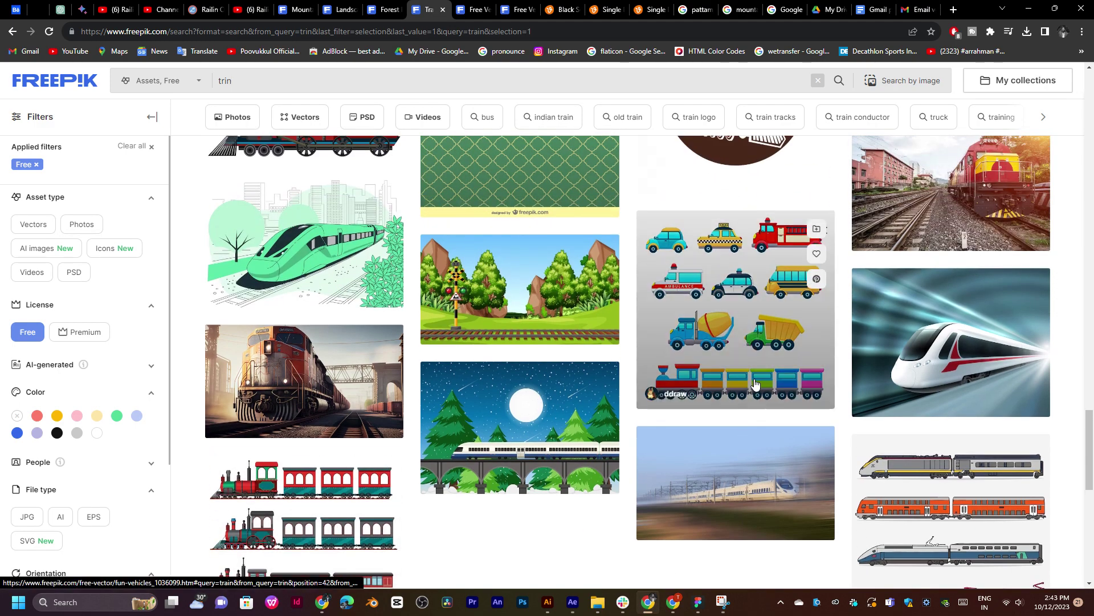
scroll(755, 382, "up", 3)
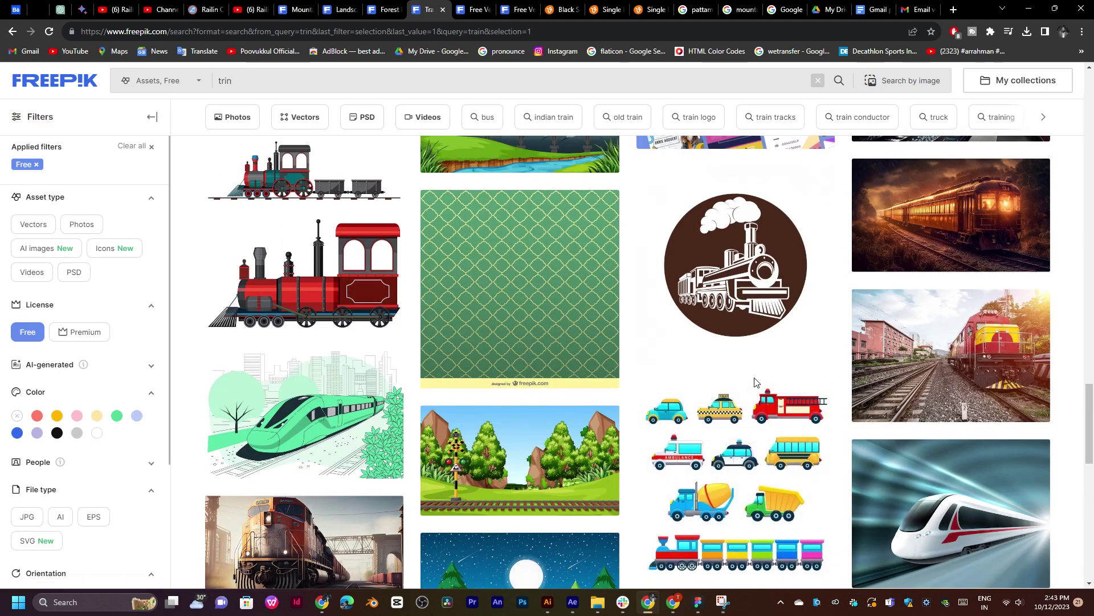
scroll(758, 382, "up", 3)
Download the trains silhouette collection as trains-silhouette-collection into folder 02 and show the archive in its folder.
left_click(477, 7)
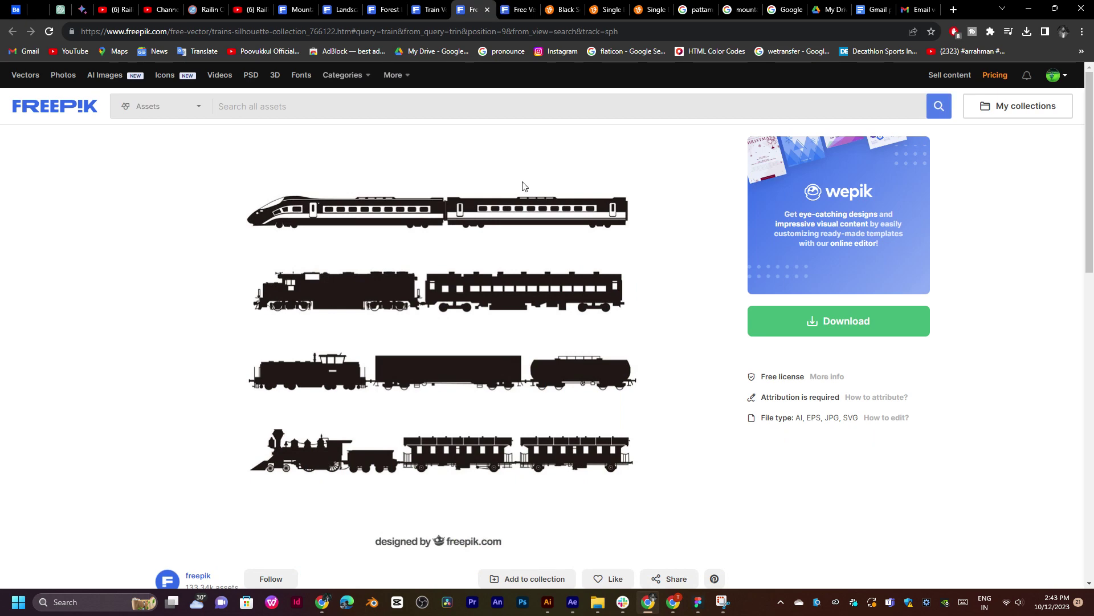
left_click(818, 337)
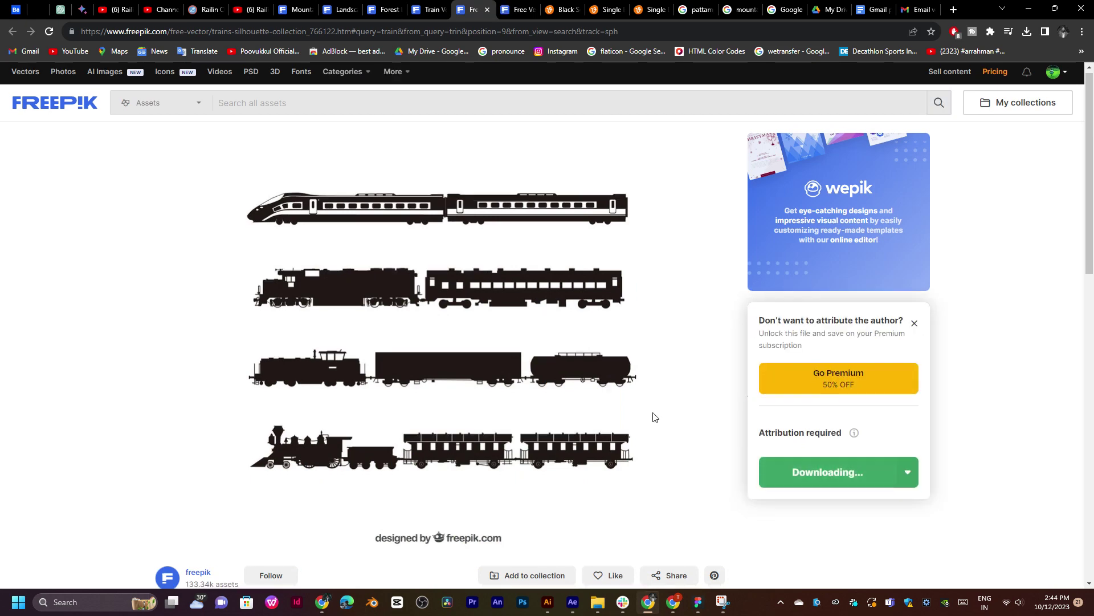
scroll(652, 416, "down", 8)
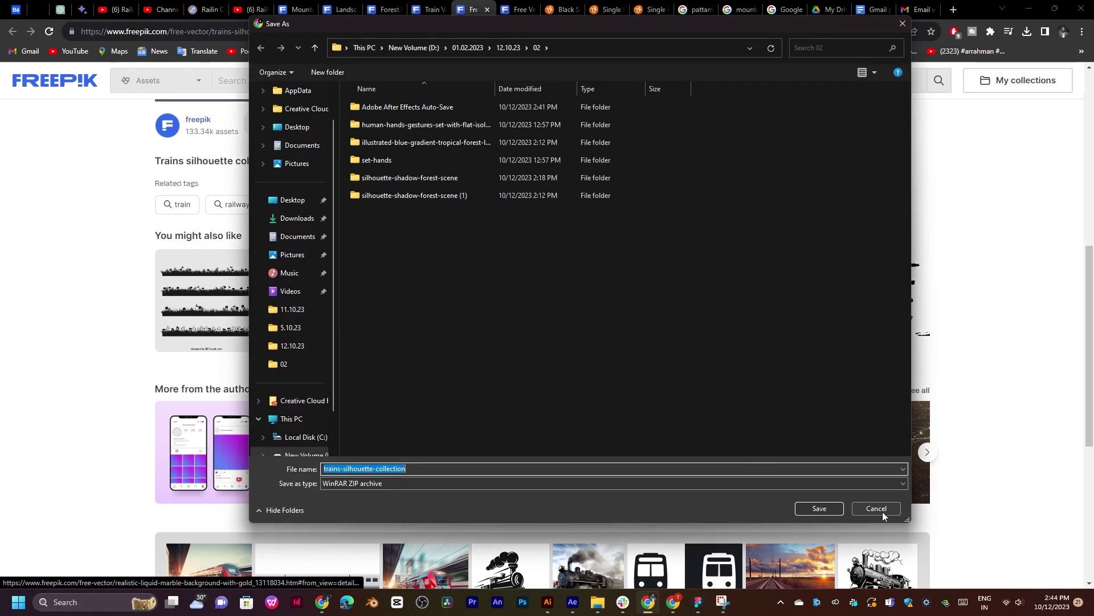
left_click(840, 512)
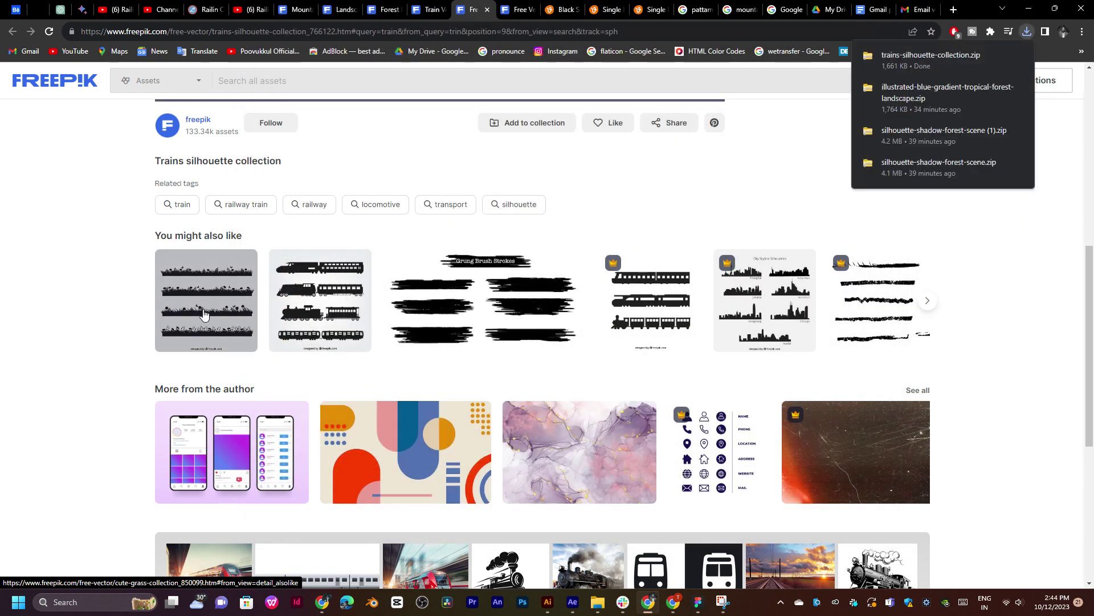
scroll(595, 287, "down", 5)
scroll(595, 287, "up", 5)
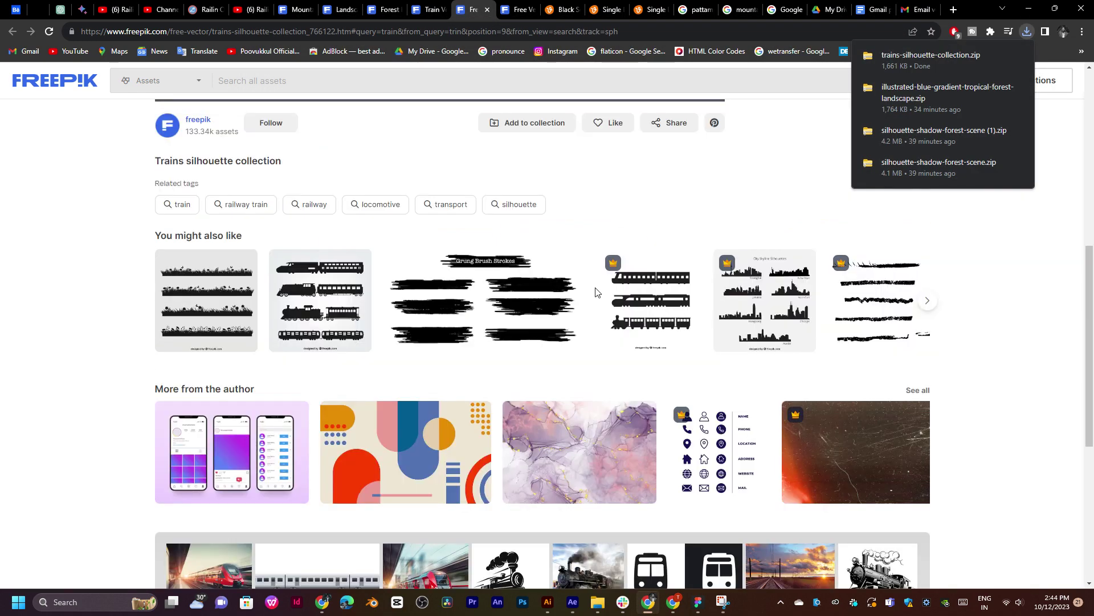
left_click(999, 55)
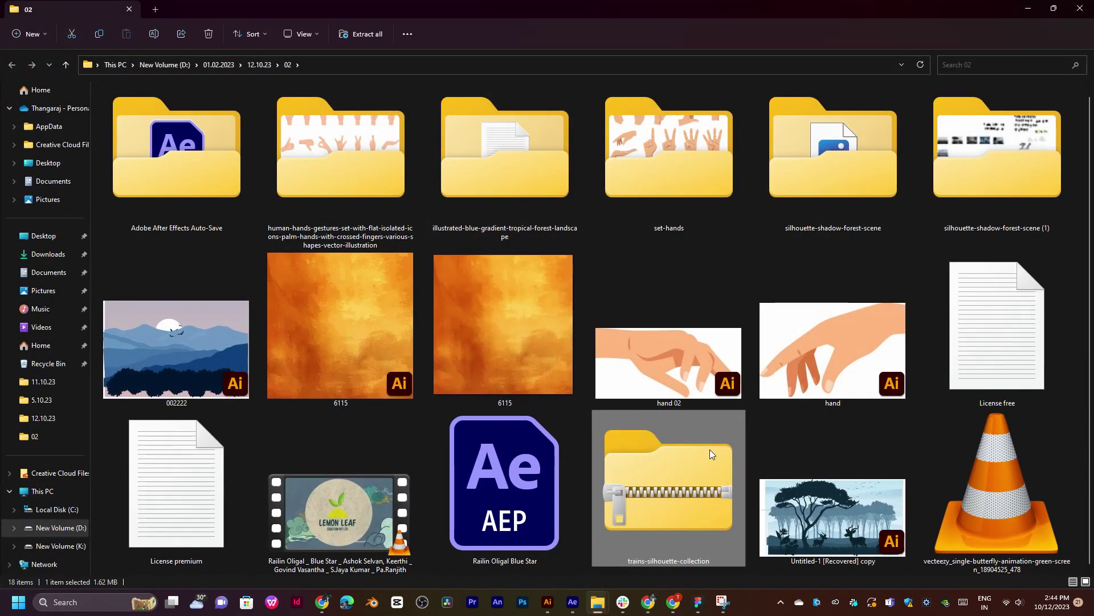
Extract the trains-silhouette-collection archive into folder 02 and delete the ZIP file.
right_click(714, 474)
mouse_move(775, 416)
left_click(953, 466)
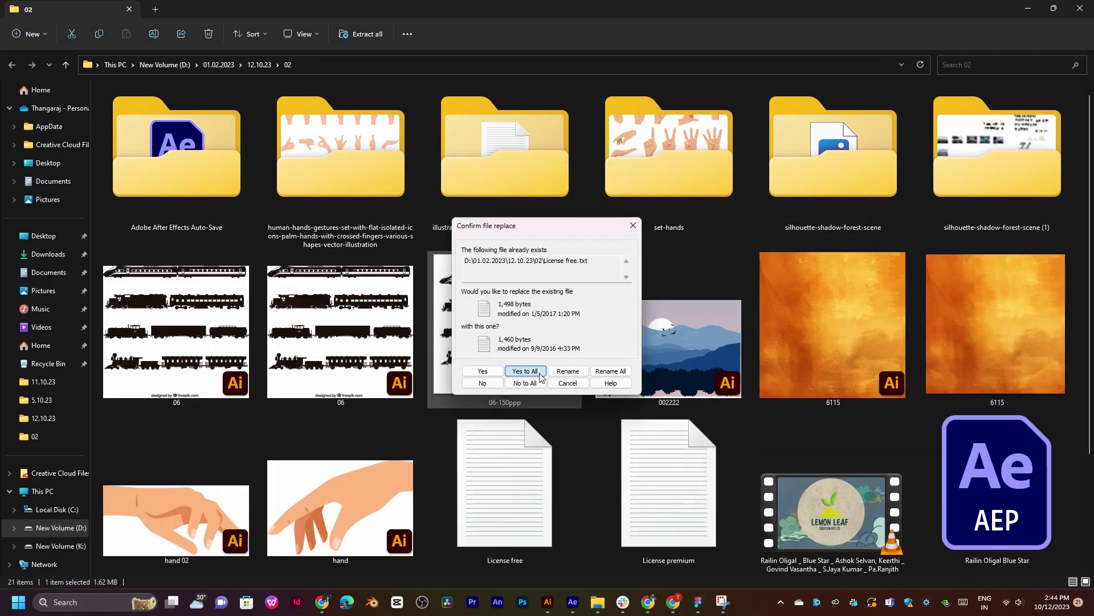
left_click(525, 371)
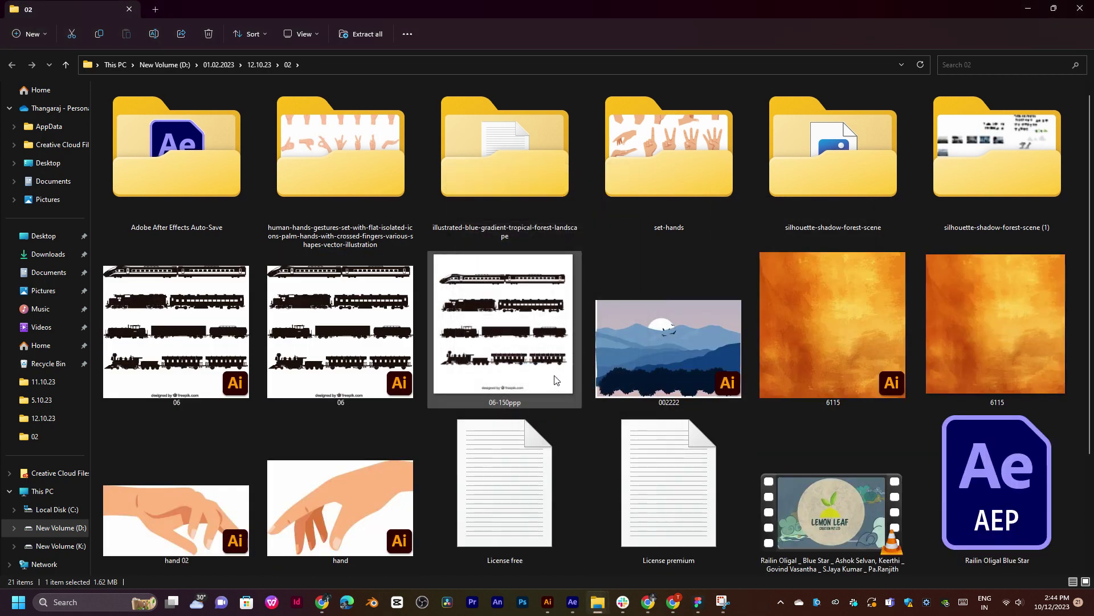
scroll(871, 460, "down", 3)
key("Delete")
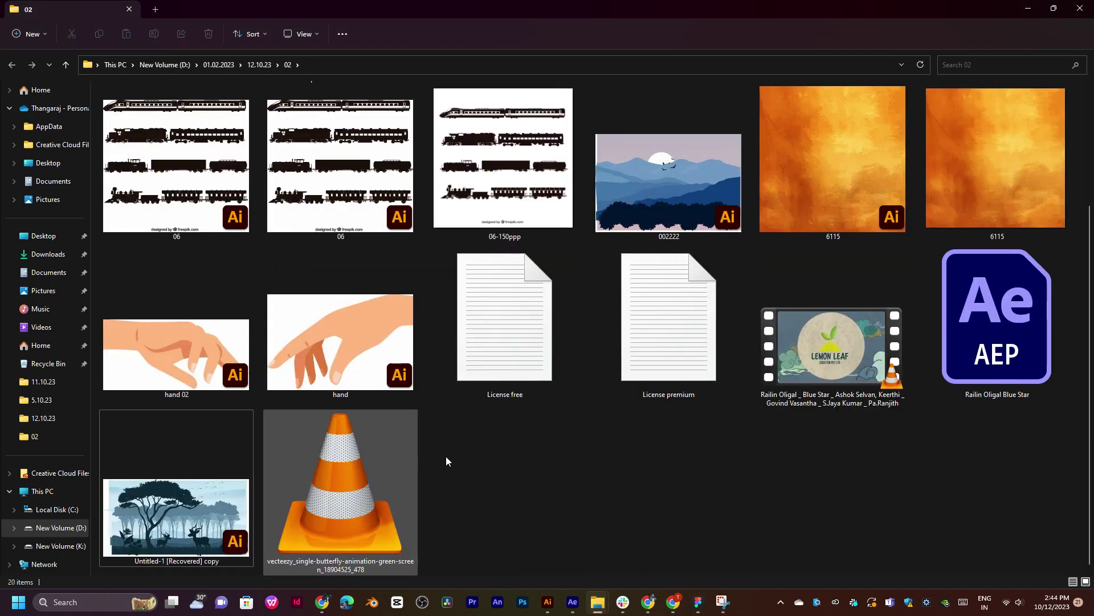
Open 06.eps in Illustrator and ungroup the train silhouettes so each train is a separate object.
scroll(568, 400, "up", 3)
double_click(333, 355)
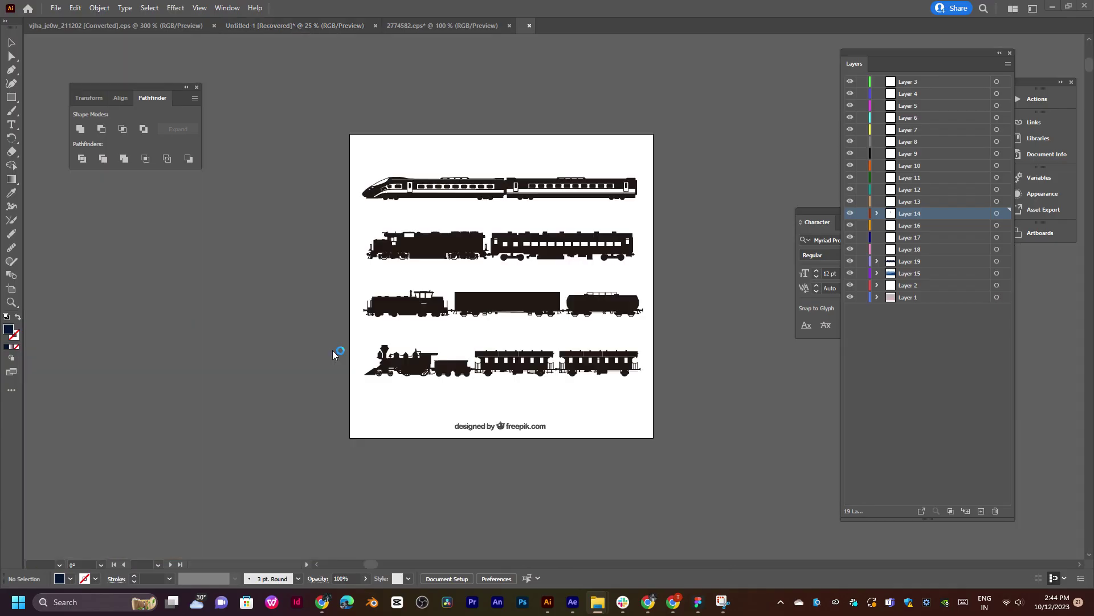
left_click(507, 359)
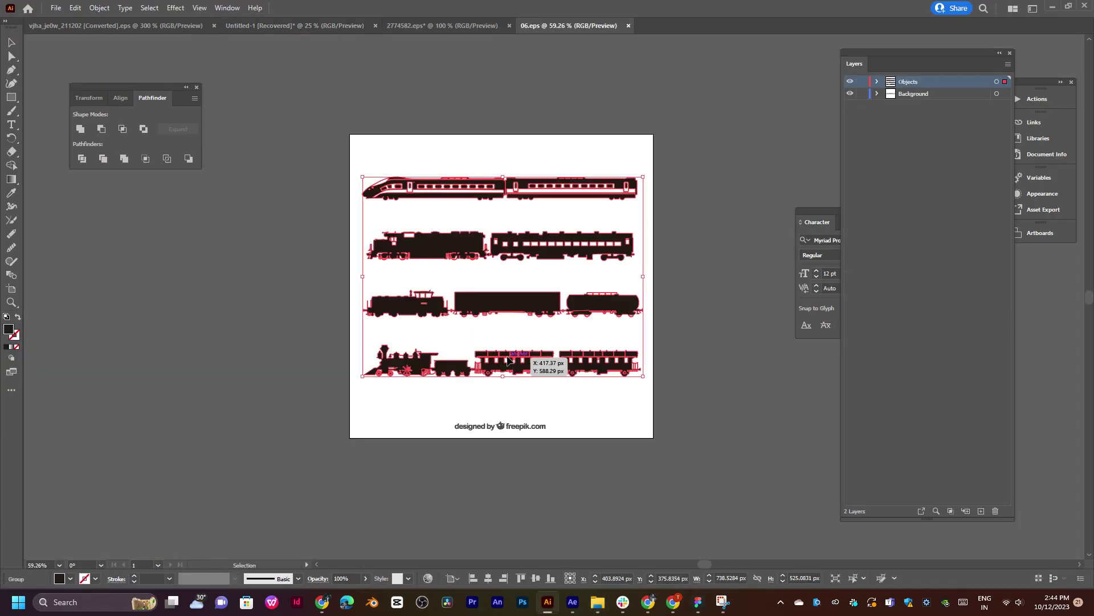
right_click(509, 360)
left_click(542, 455)
left_click(703, 420)
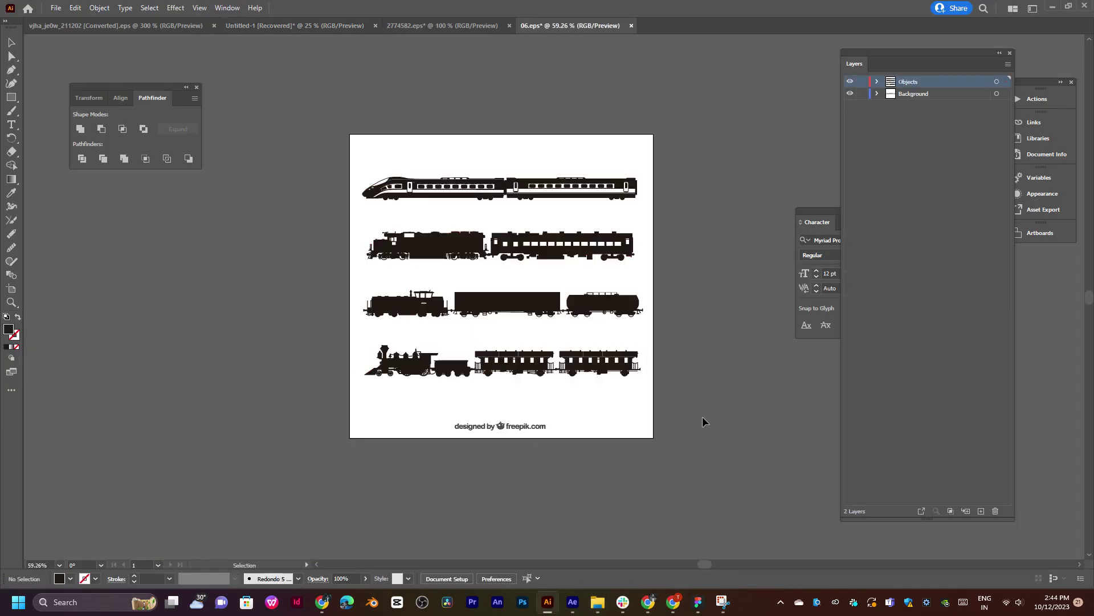
Copy the steam train silhouette with its tender and two passenger carriages, and switch to the Untitled-1 [Recovered] document.
left_click(516, 372)
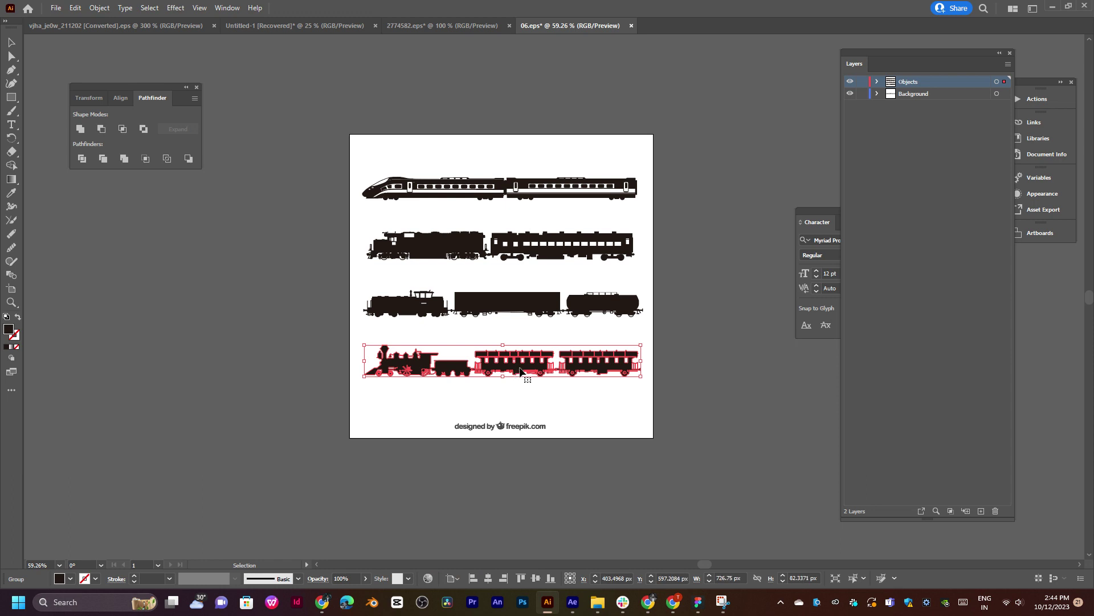
key("a")
key("v")
left_click(313, 27)
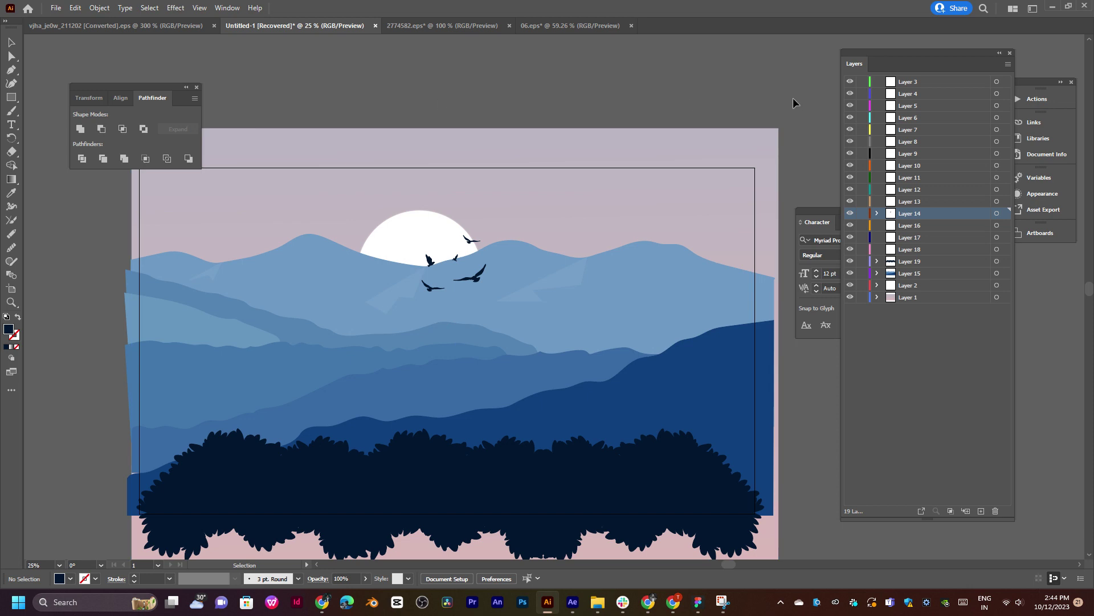
Clear all the mountain artwork from the artboard and delete the layers from Layer 3 down through Layer 18.
key("ctrl+a")
key("Delete")
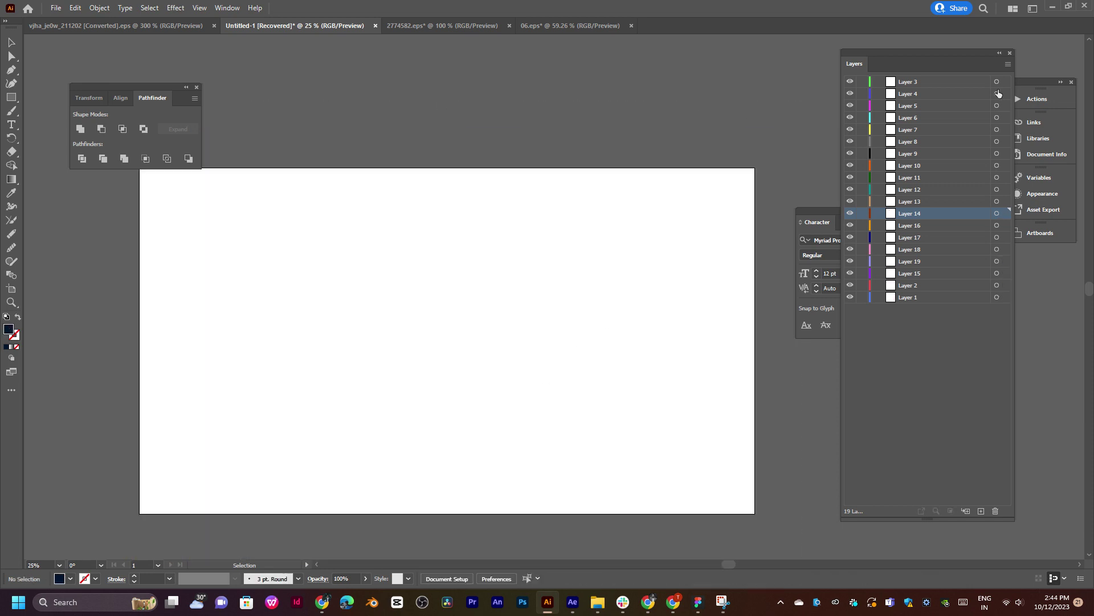
left_click(964, 83)
left_click(946, 252, "shift")
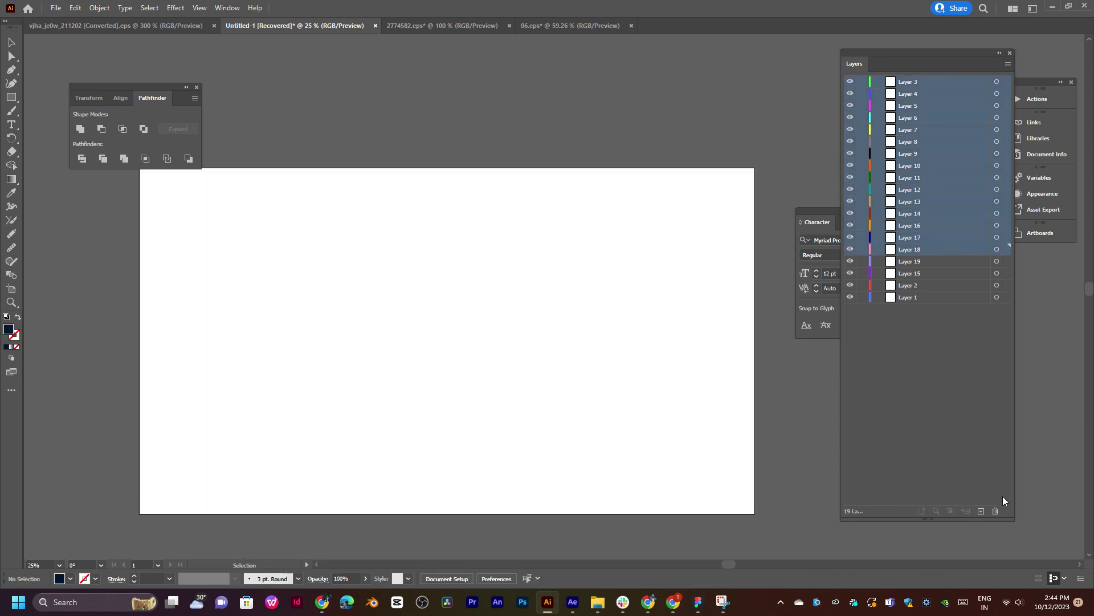
left_click(997, 510)
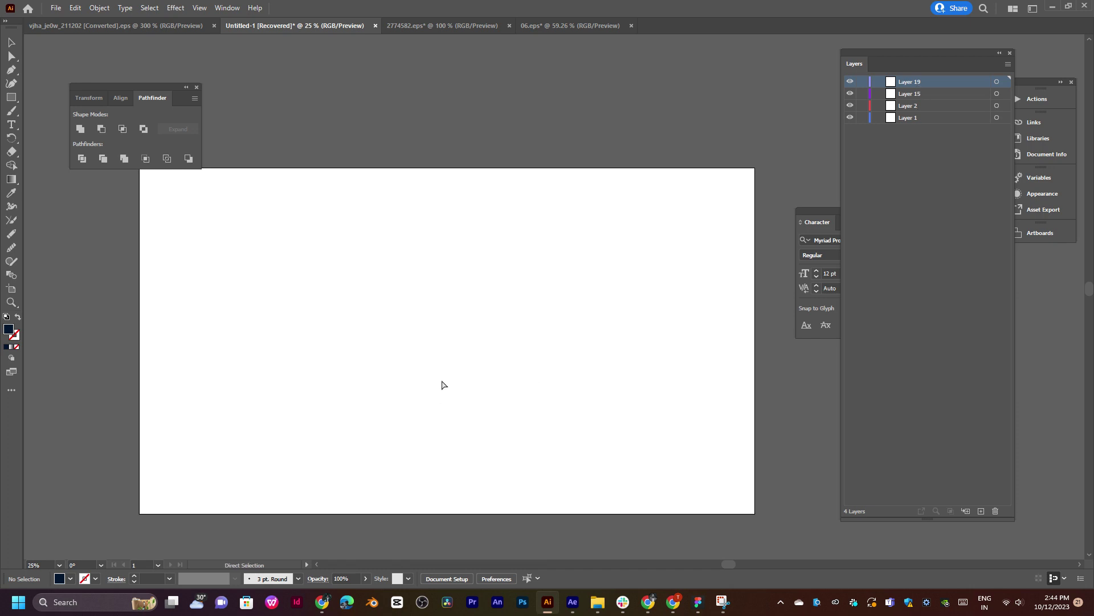
Paste the steam train onto Layer 19, enlarge it to about 1656 px wide on the artboard, and ungroup it.
key("ctrl+v")
left_click_drag(615, 304, 405, 342)
key("ctrl+plus")
key("ctrl+plus")
key("ctrl+plus")
right_click(405, 326)
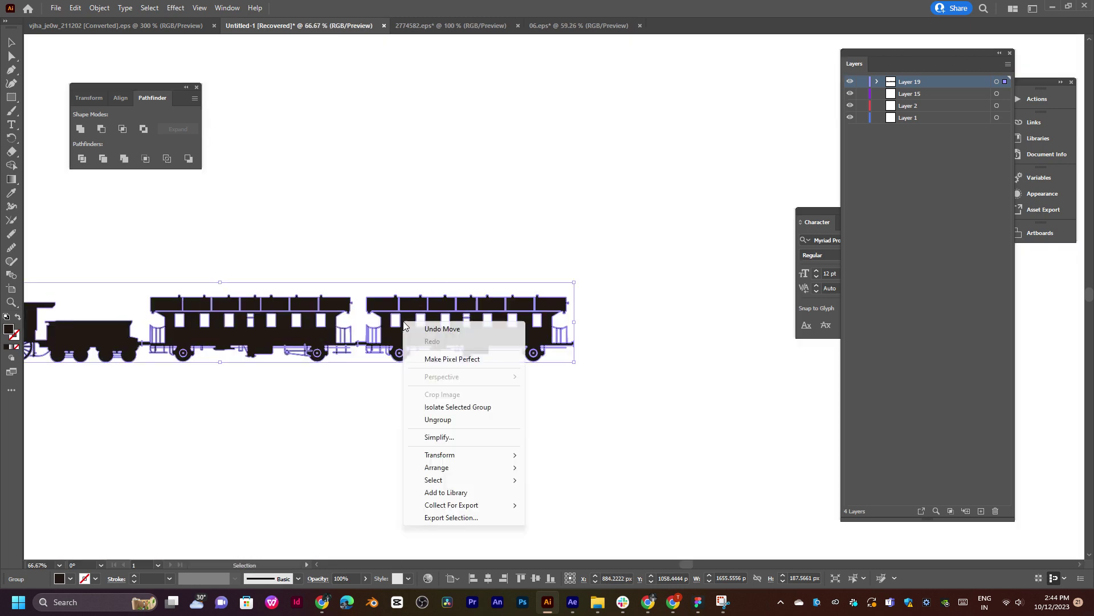
left_click(459, 421)
left_click(315, 432)
Duplicate the last passenger carriage and couple the copy to the rear of the train.
left_click(420, 337)
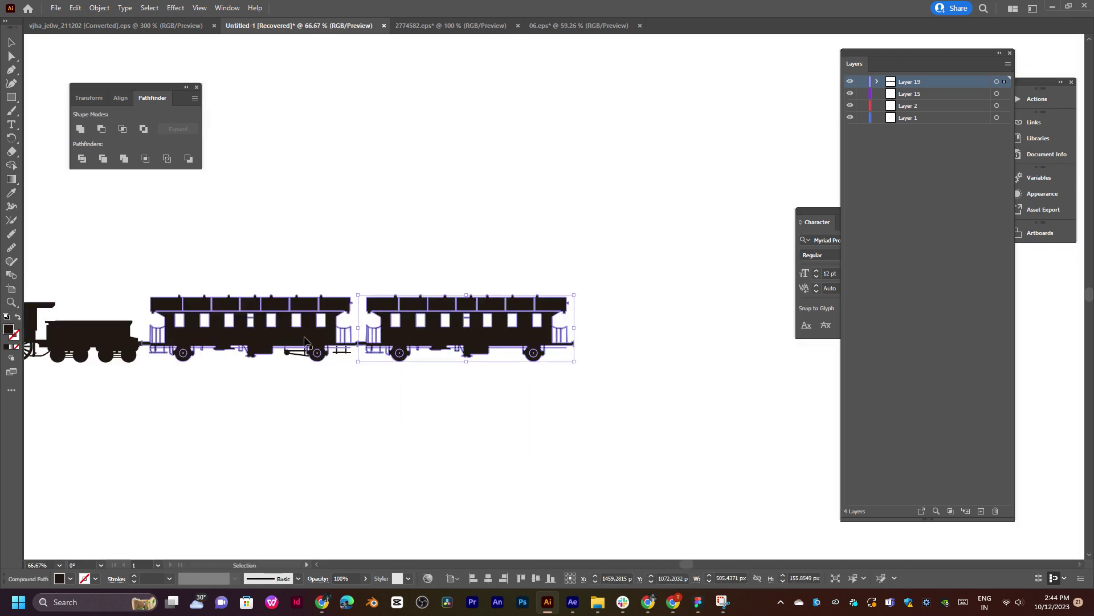
left_click_drag(565, 345, 246, 365)
left_click_drag(160, 355, 546, 357)
scroll(514, 373, "up", 3)
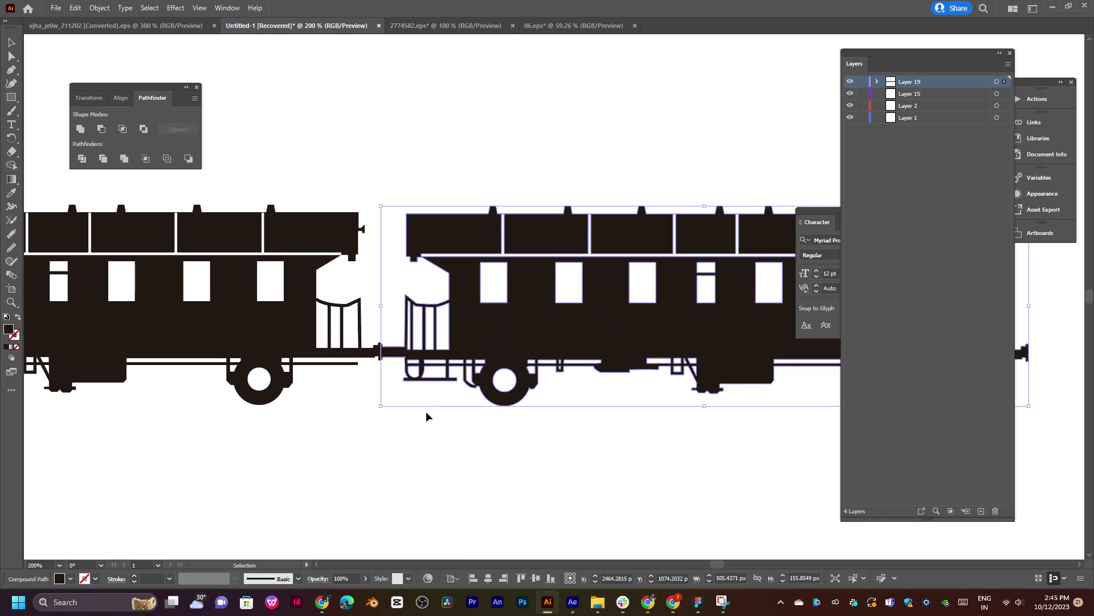
left_click(427, 415)
Add one more copy of the rear carriage, aligned and coupled behind the extended train.
scroll(521, 416, "down", 3)
left_click_drag(627, 402, 332, 396)
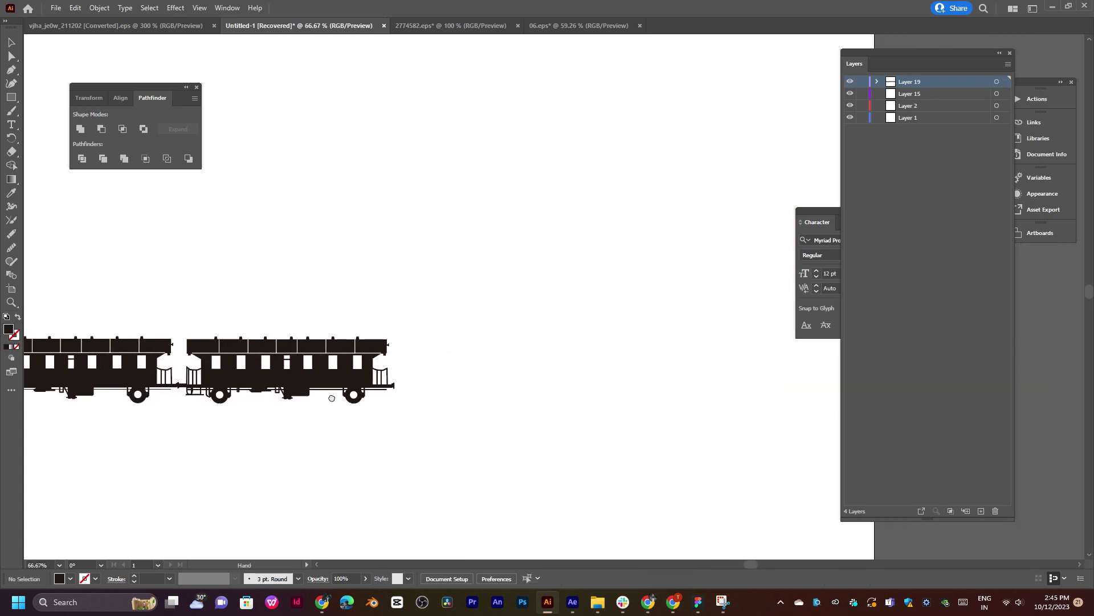
left_click(321, 373)
left_click_drag(275, 371, 493, 376, "alt")
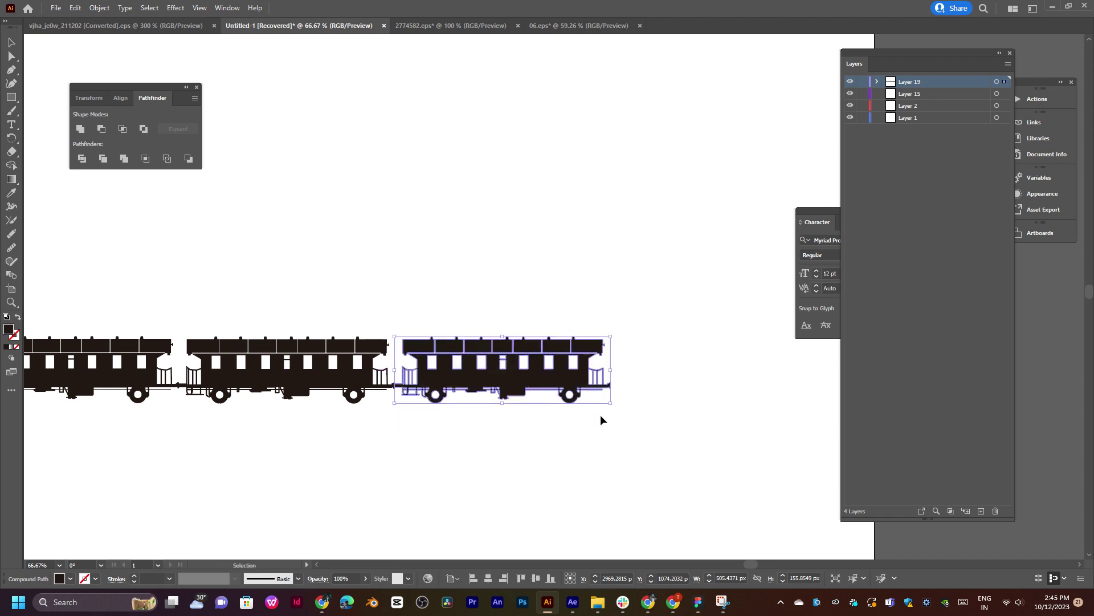
left_click(659, 413)
left_click_drag(659, 414, 401, 397)
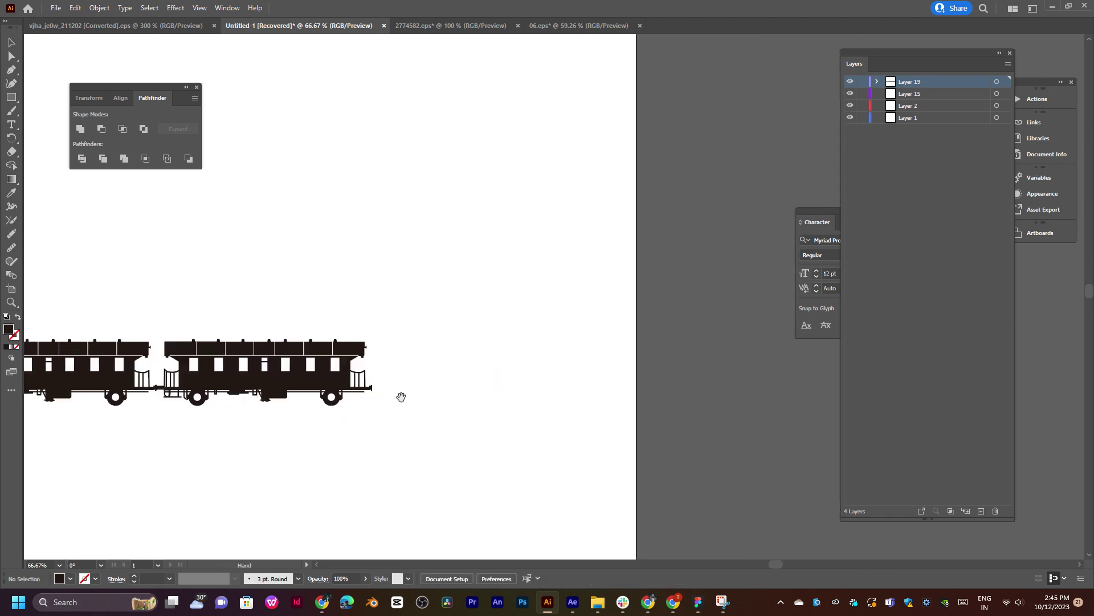
Copy the rearmost passenger carriage and couple the copy behind it as the train's sixth carriage.
left_click(245, 376)
left_click_drag(231, 378, 445, 380, "alt")
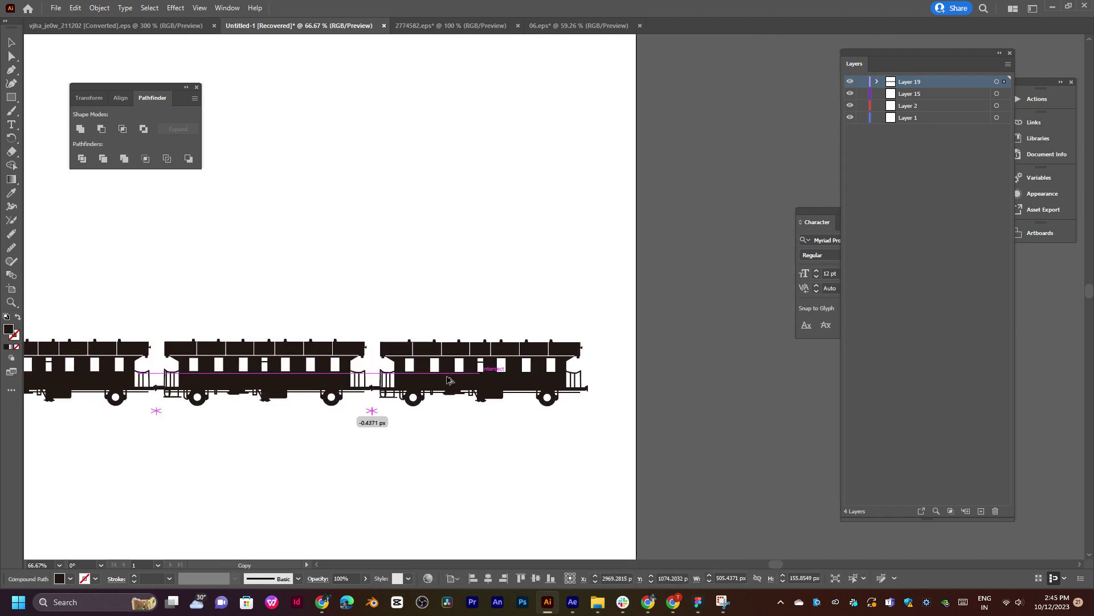
left_click(470, 441)
scroll(450, 425, "down", 3)
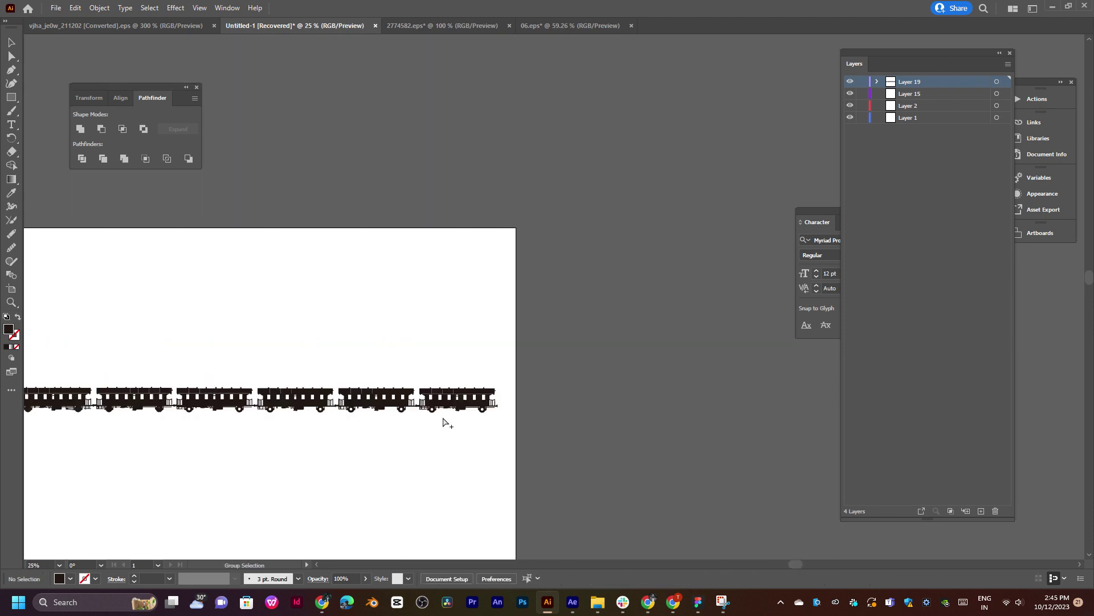
Check the whole train on the artboard and save a copy as the Illustrator file "rri" in folder 02, accepting the Illustrator 2020 options.
left_click_drag(336, 431, 454, 420)
left_click_drag(594, 325, 106, 436)
left_click_drag(381, 471, 436, 411)
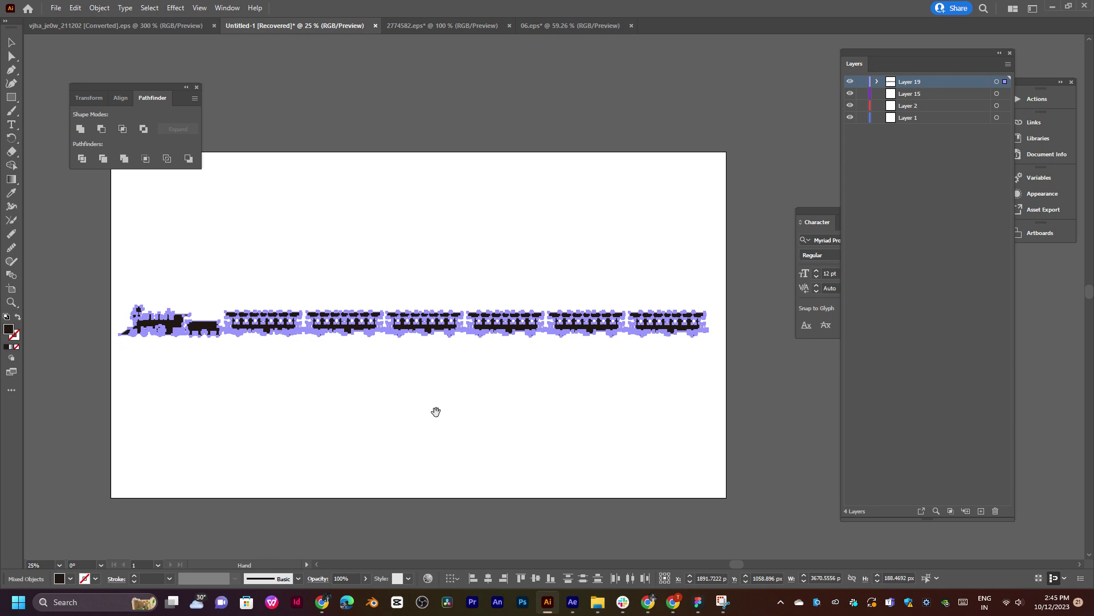
left_click(446, 422)
key("ctrl+alt+s")
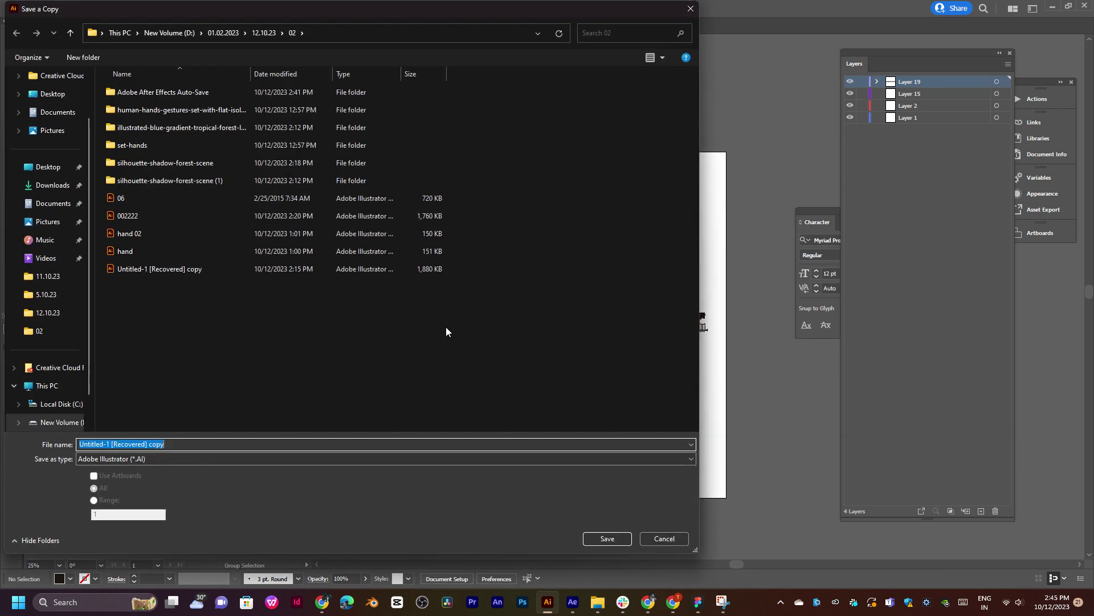
type("r")
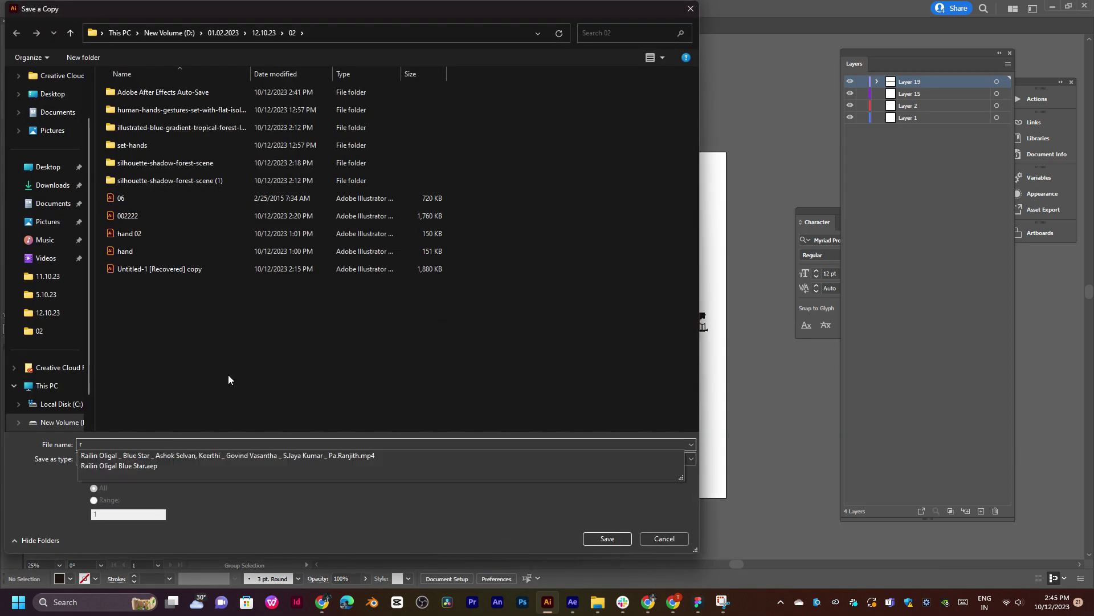
type("rin")
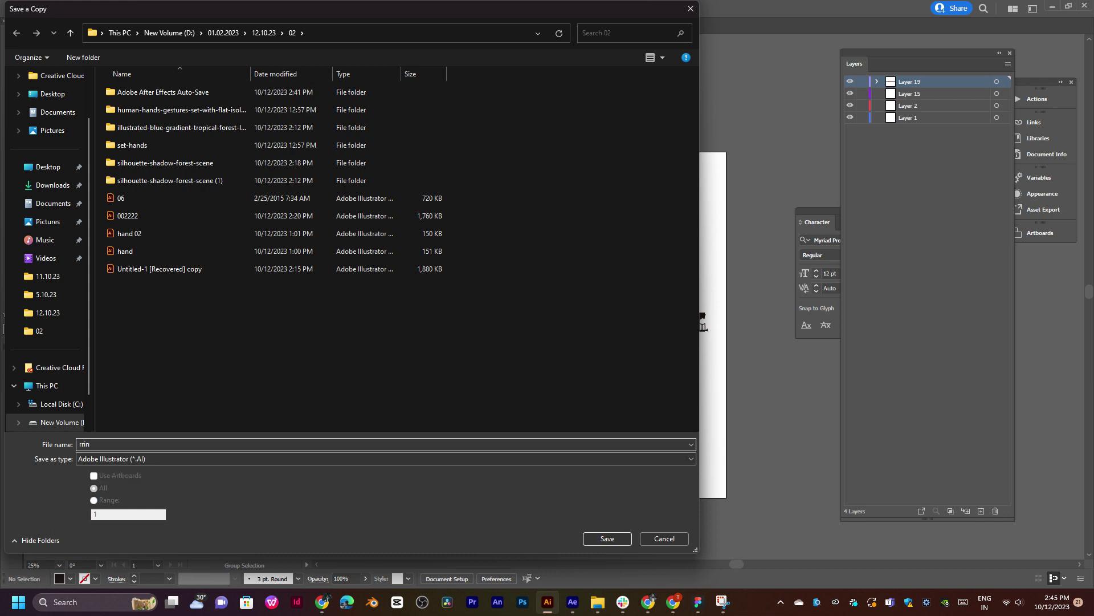
key("Return")
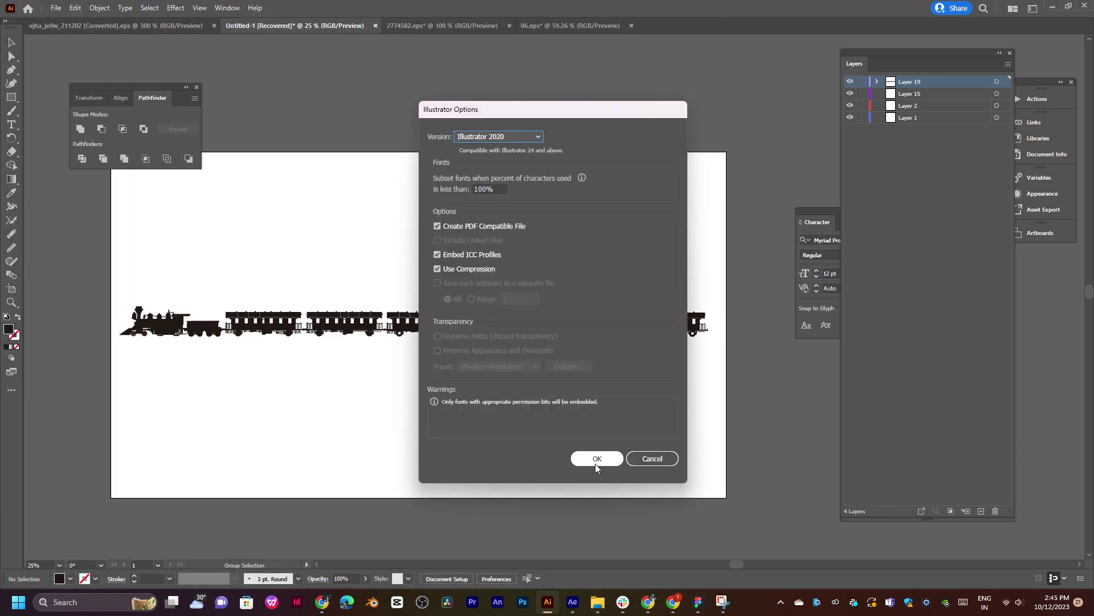
left_click(596, 459)
Switch to After Effects and review the forest scene in Comp 1 between about 8 and 13 seconds.
left_click(564, 607)
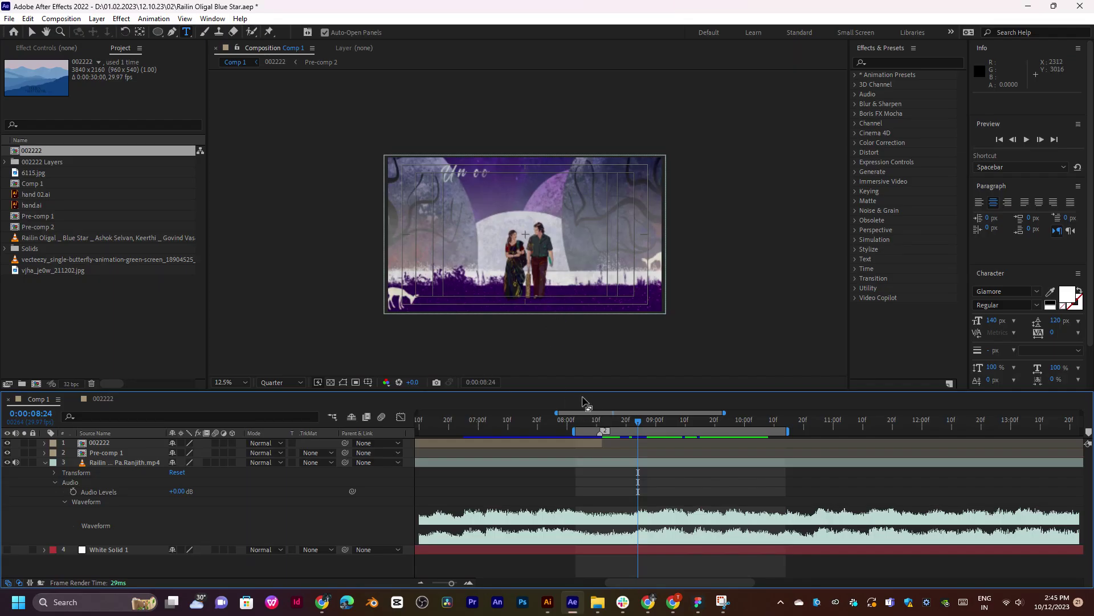
left_click_drag(593, 425, 888, 431)
key("space")
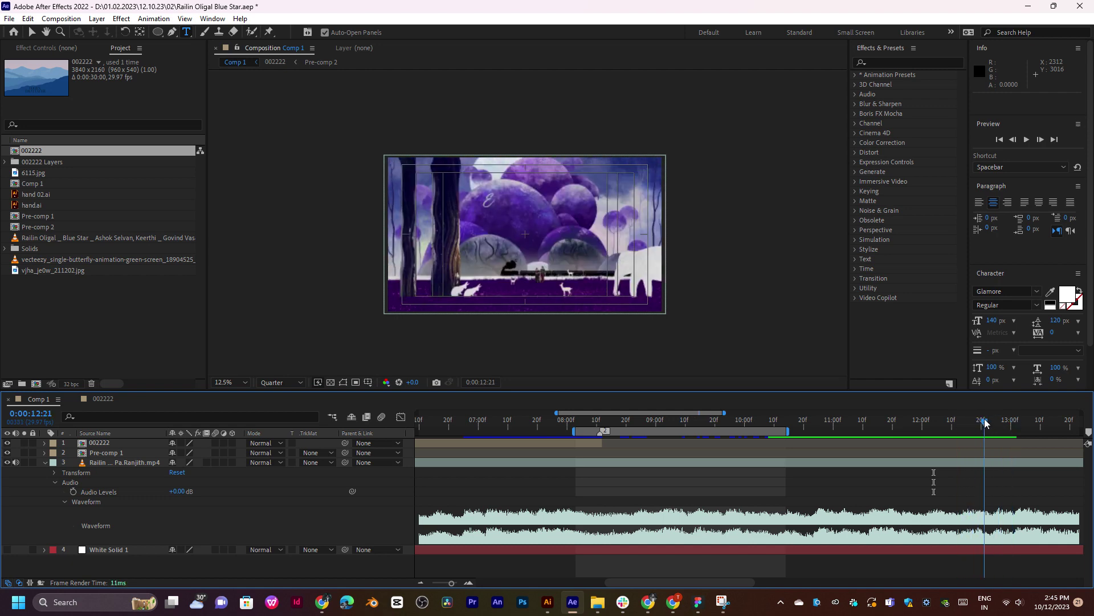
left_click_drag(973, 427, 571, 442)
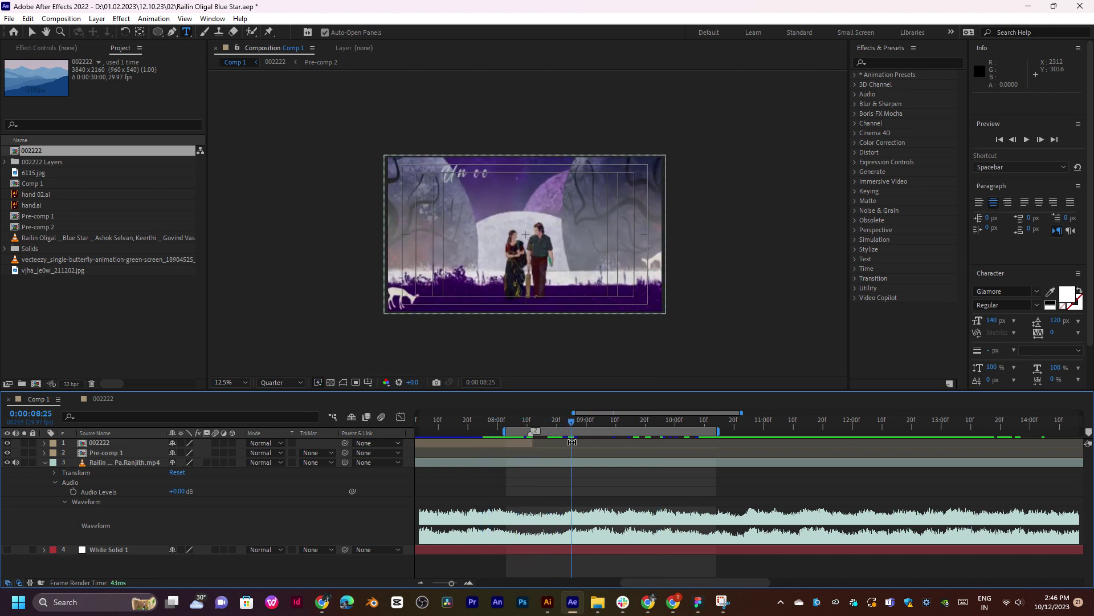
Examine Comp 1 at 25% magnification, going back to the opening hands-and-butterfly scene with the full 30-second timeline shown.
key("h")
left_click_drag(533, 243, 555, 252)
key("ctrl+t")
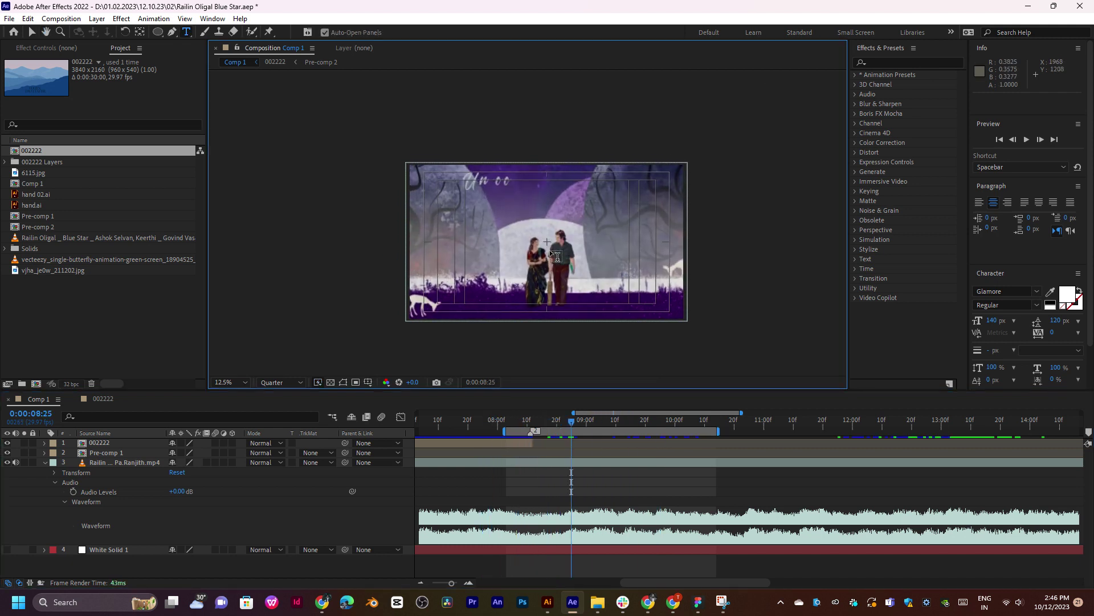
key("v")
key("period")
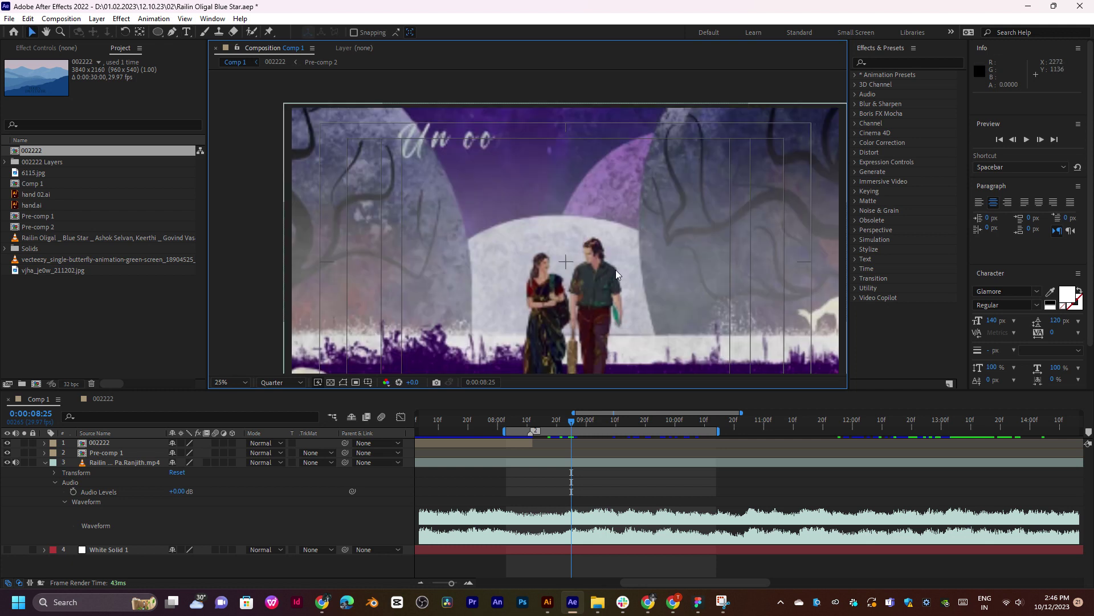
left_click_drag(618, 256, 581, 232)
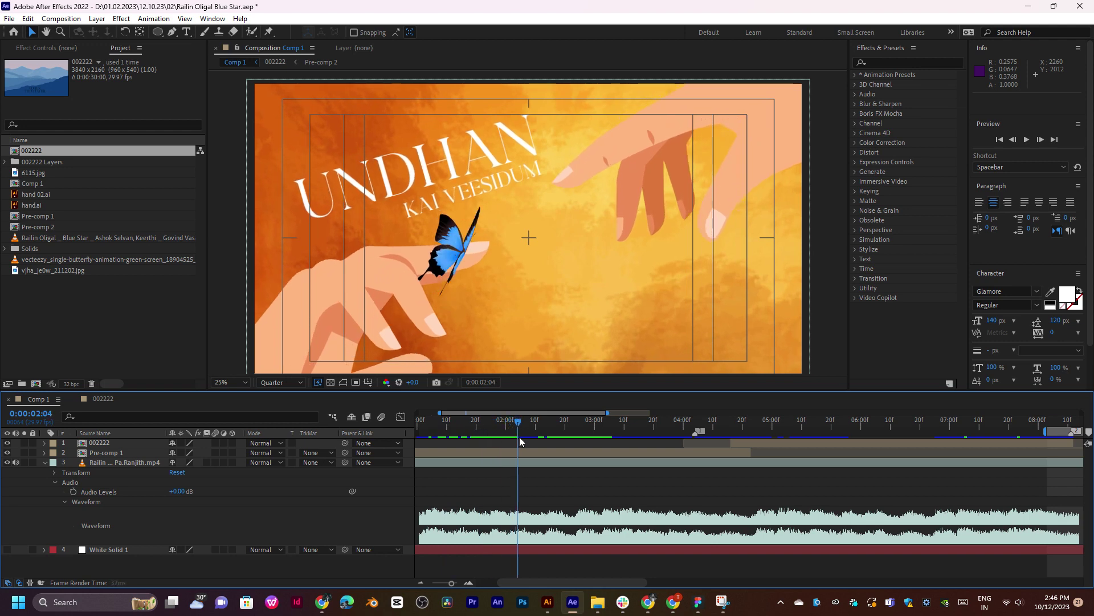
key("minus")
key("minus")
key("minus")
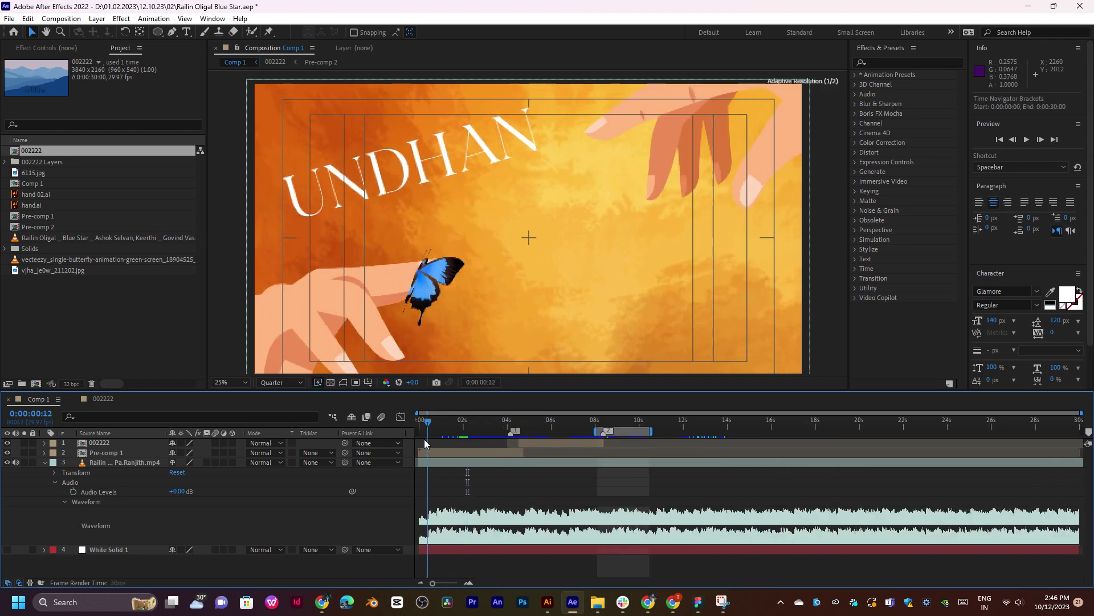